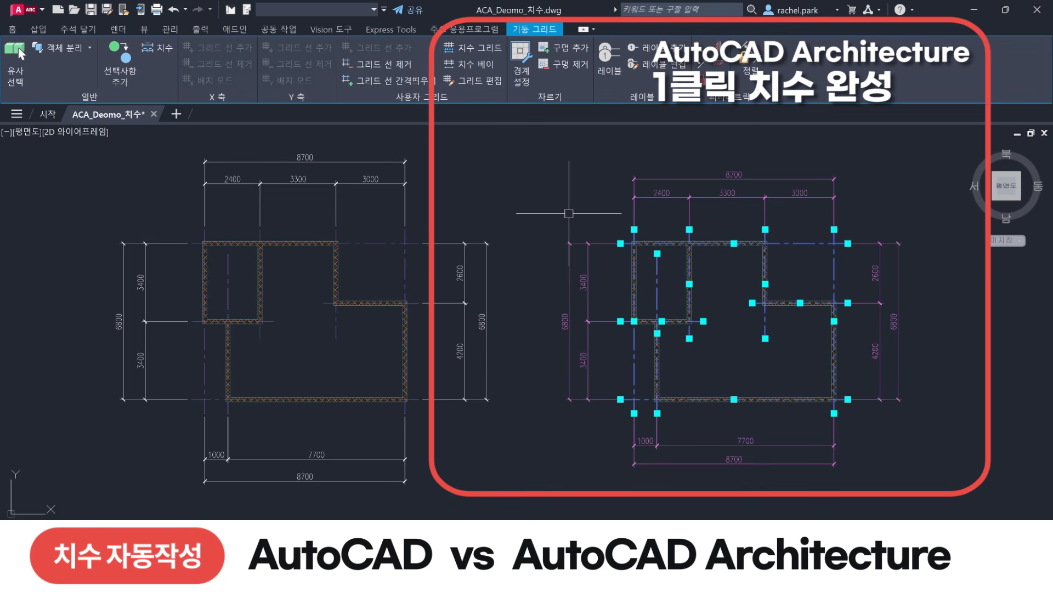
Refresh the selected 2D elevation results so they pick up the model changes, and clear the selection.
key("Escape")
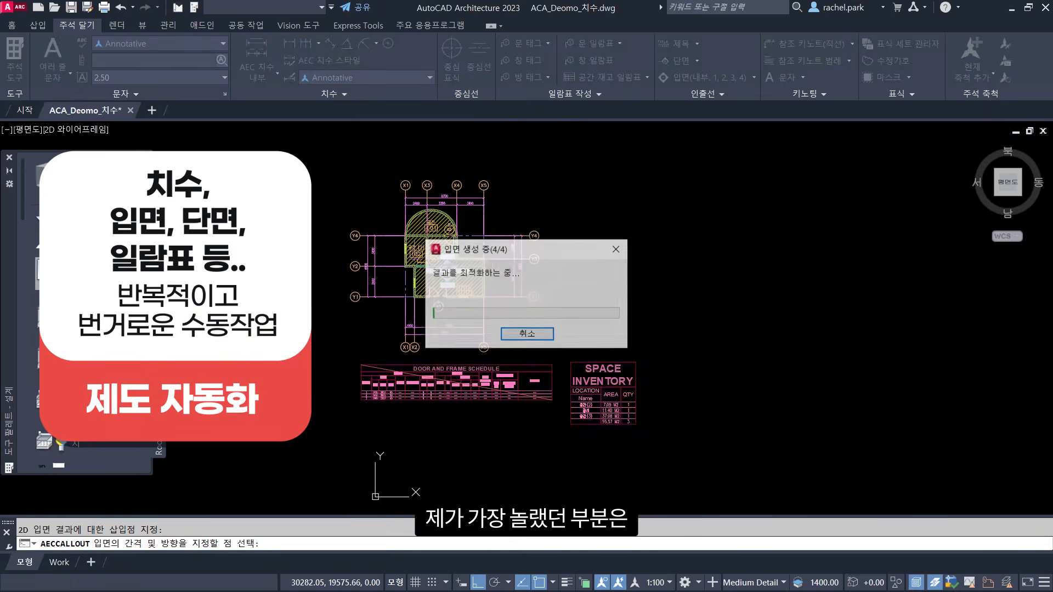
middle_click_drag(735, 335, 608, 333)
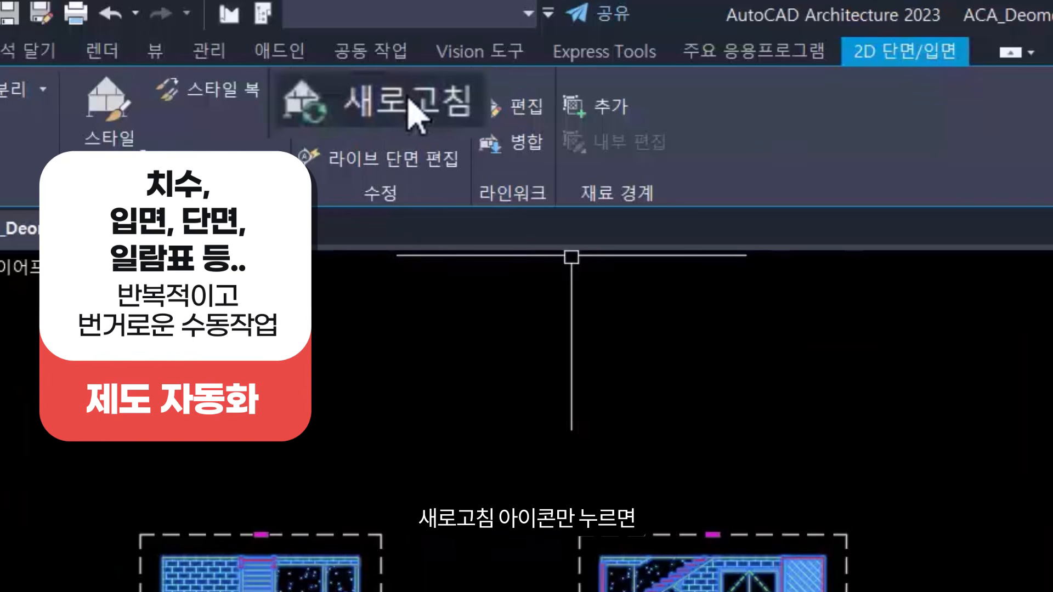
left_click(415, 113)
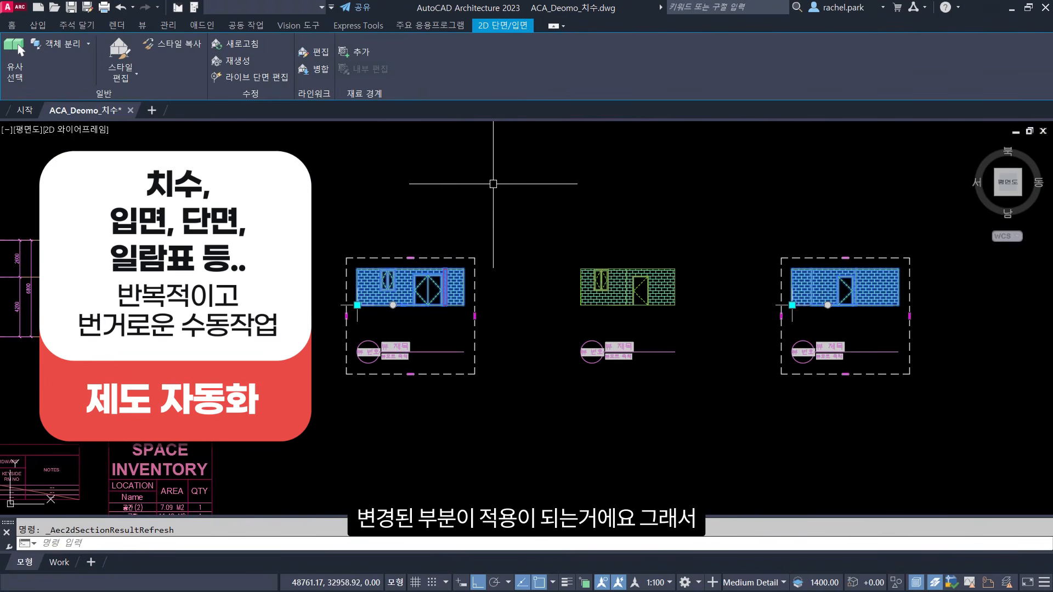
key("Escape")
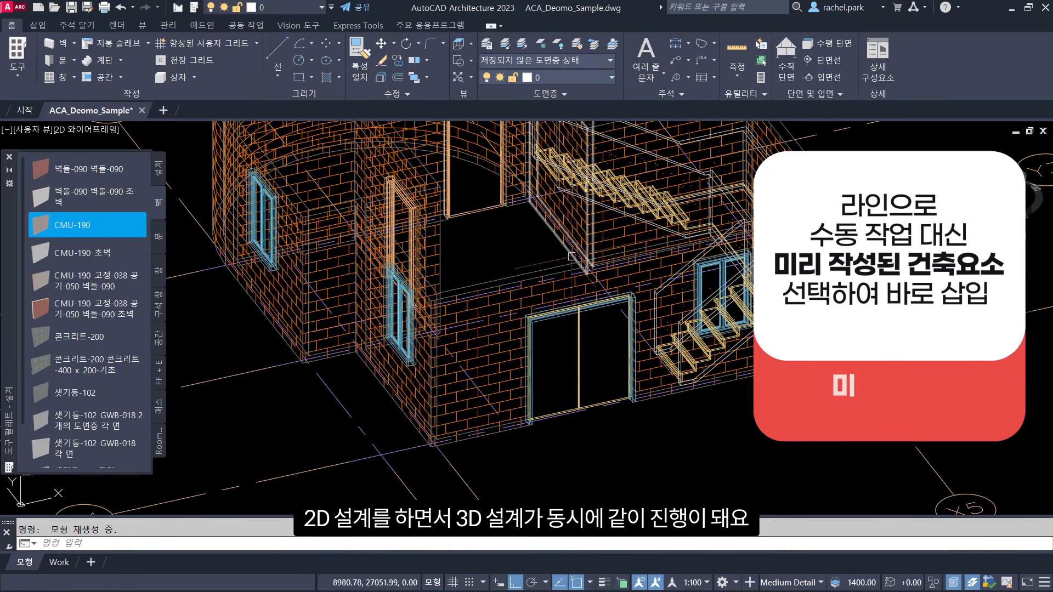
Switch the 3D house model to the plan view and display it in the 2D Wireframe visual style.
scroll(579, 250, "down", 3)
middle_click_drag(579, 273, 565, 331)
middle_click_drag(610, 361, 416, 296, "shift")
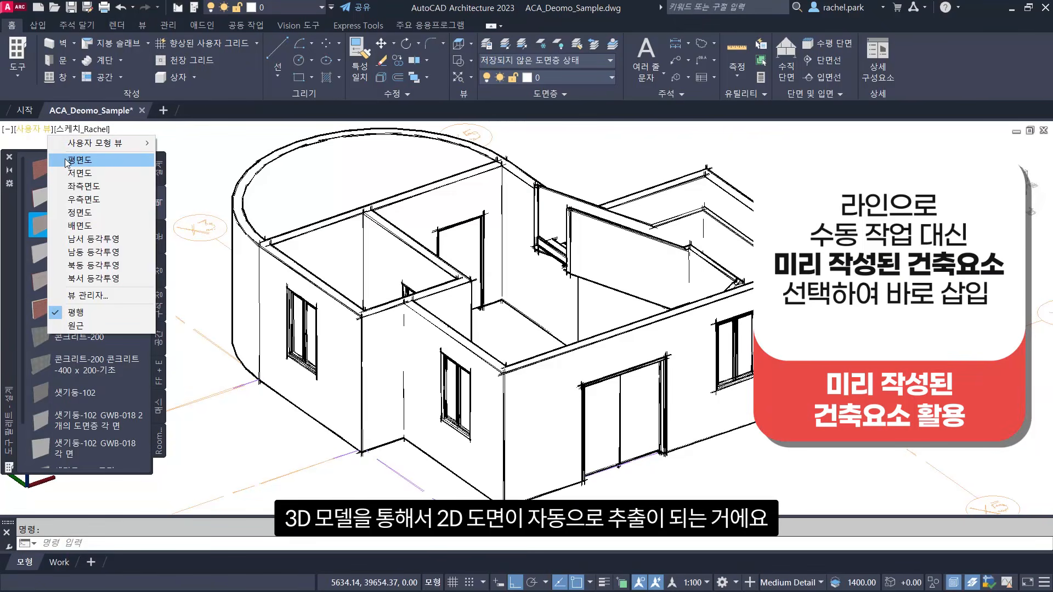
left_click(67, 161)
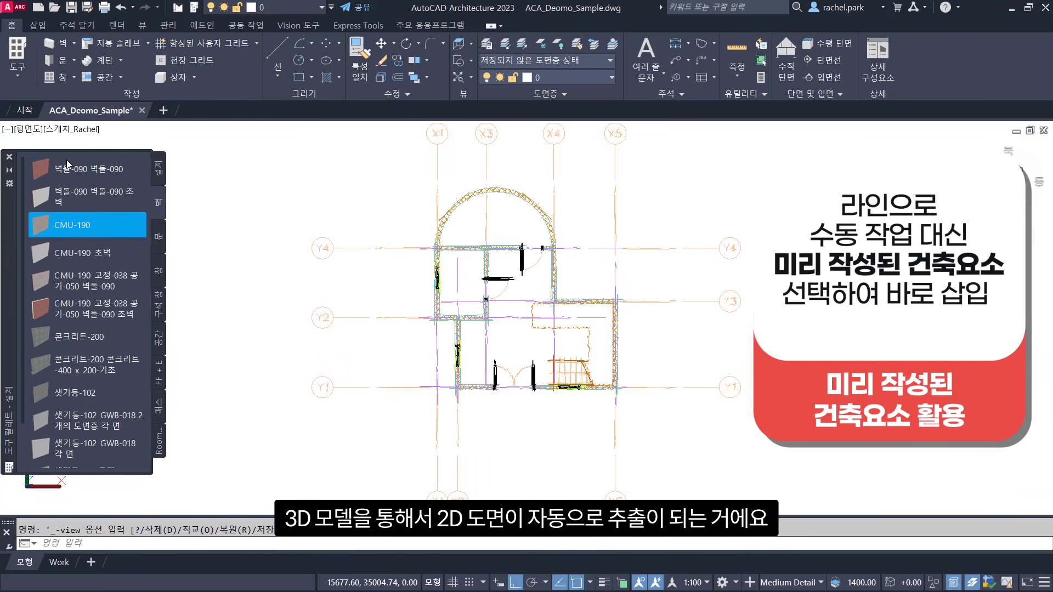
left_click(84, 132)
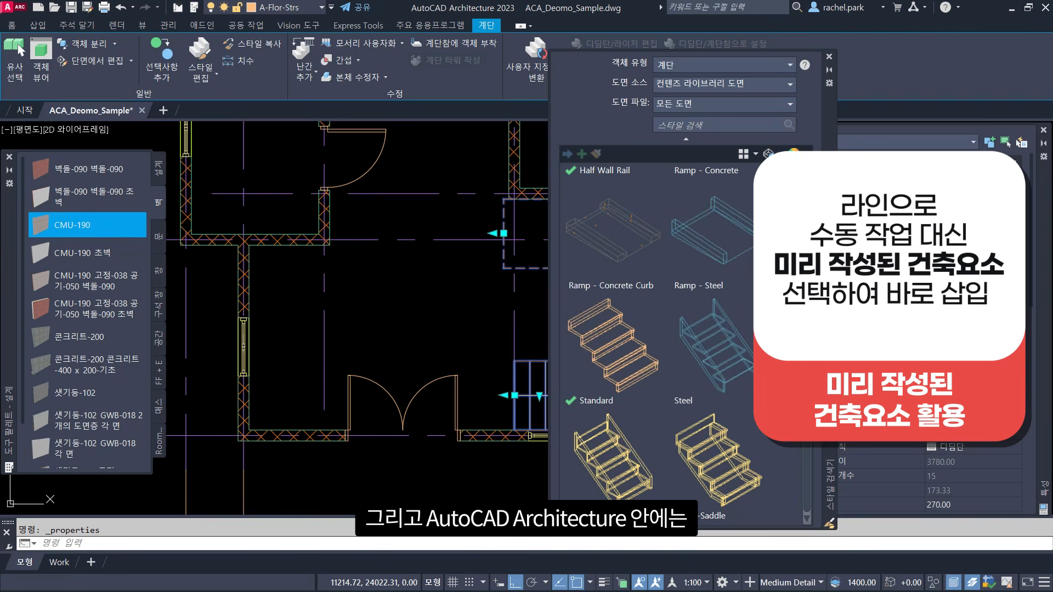
Apply the Hinged - Double style from the content library to the selected door in the lower wall.
scroll(657, 223, "up", 2)
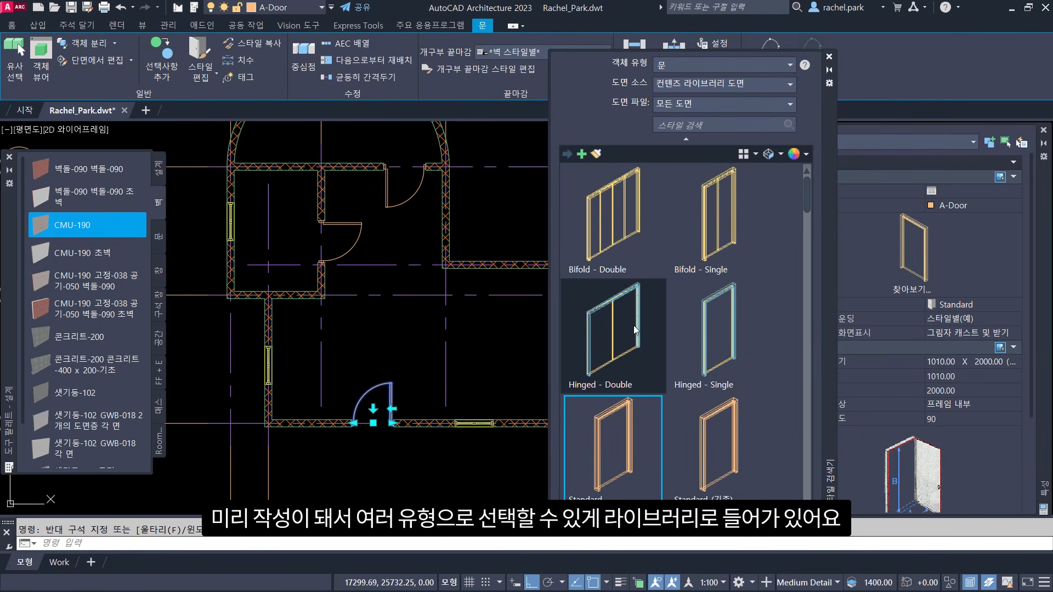
left_click(633, 325)
left_click(596, 154)
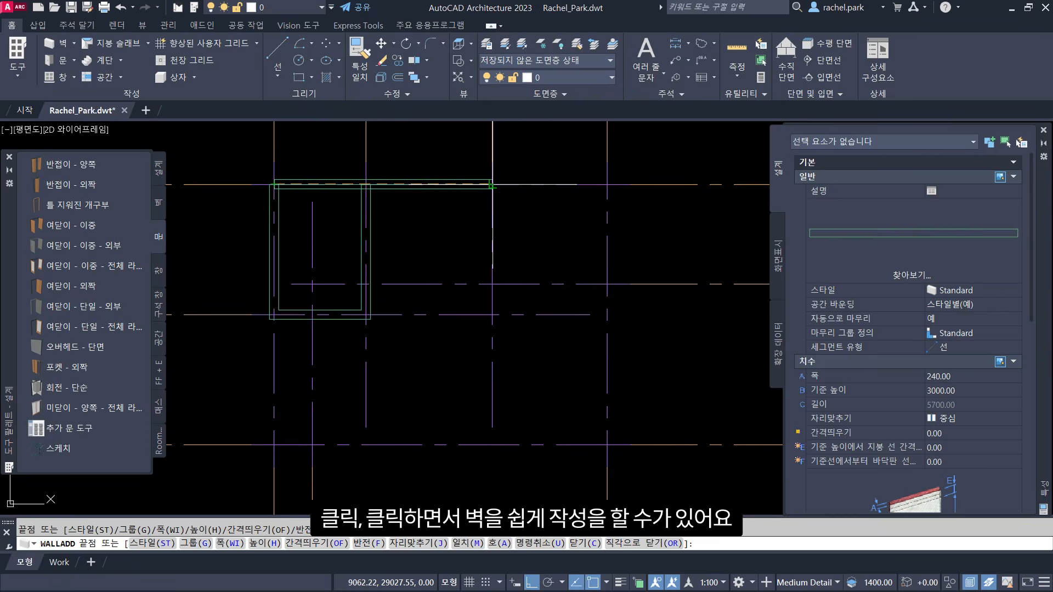
Draw a 5700 long Standard wall segment along the uppermost horizontal grid line.
left_click(491, 184)
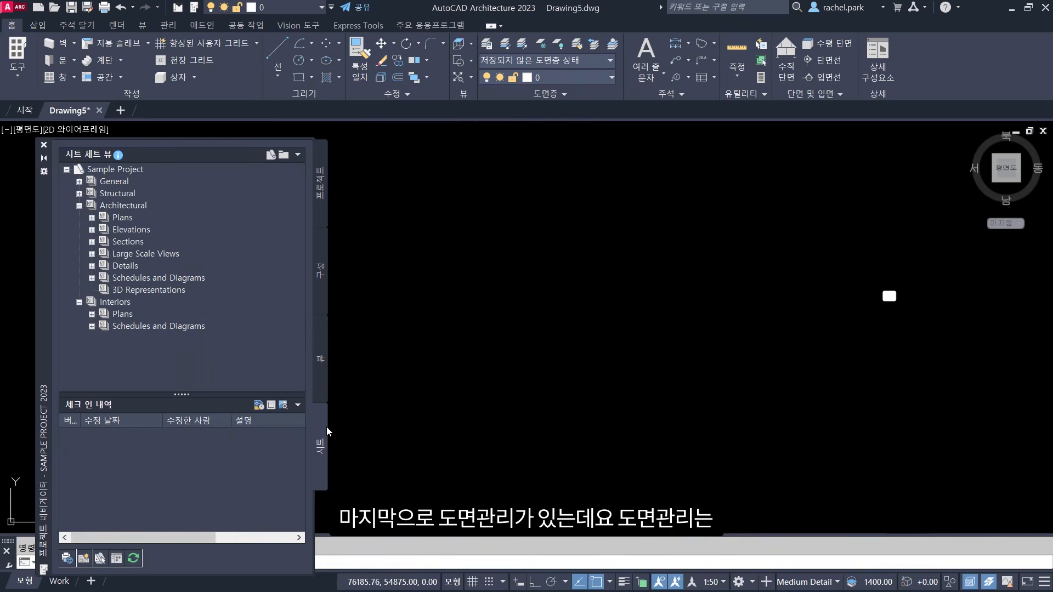
Open the 02 Floor Partitions construct from the Architectural Partitions folder of the sample project.
left_click(321, 289)
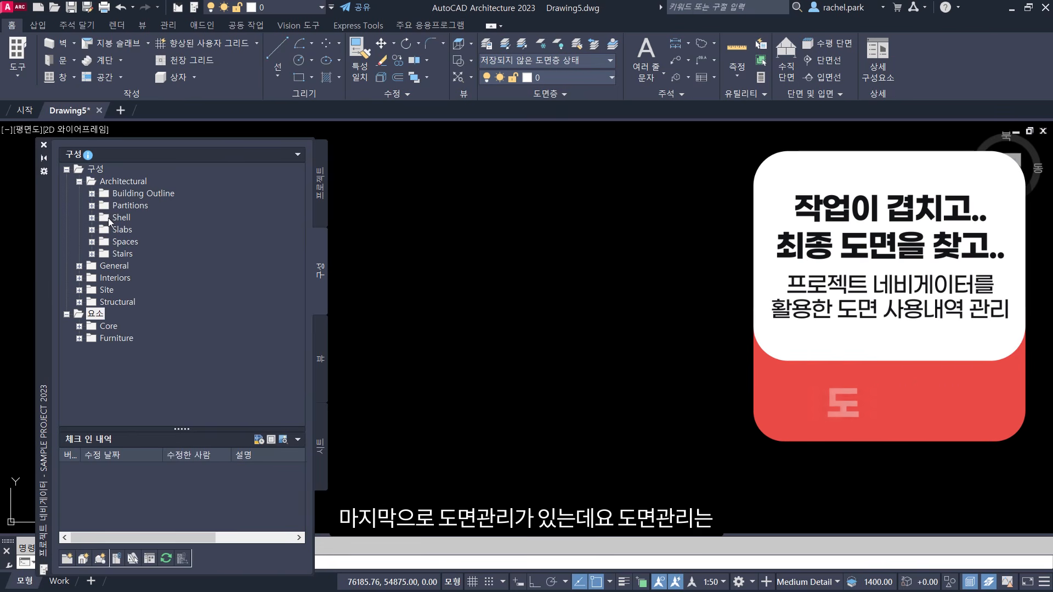
left_click(91, 205)
double_click(128, 228)
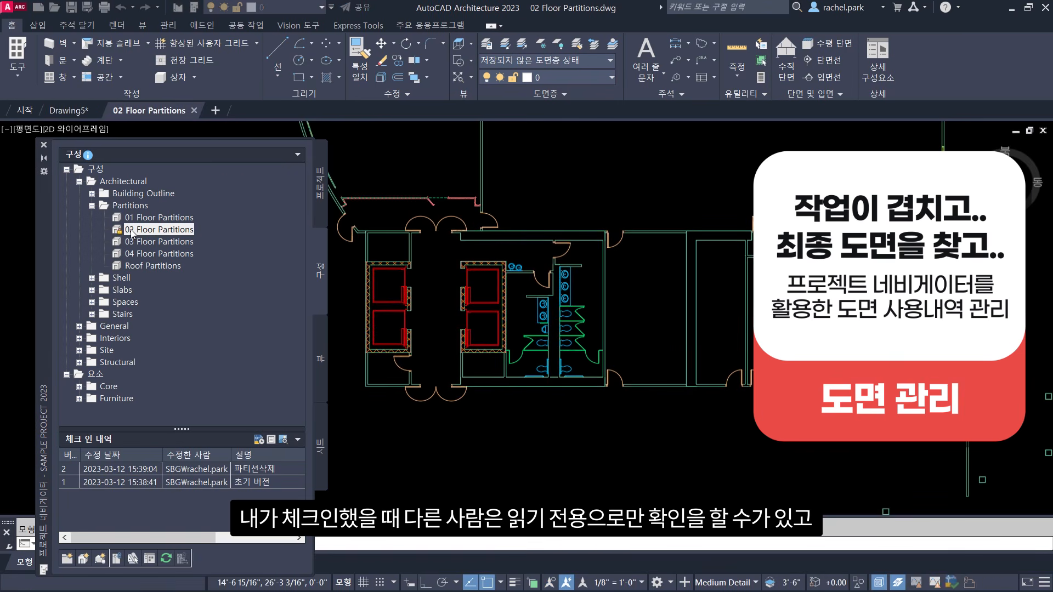
middle_click(489, 426)
middle_click(489, 425)
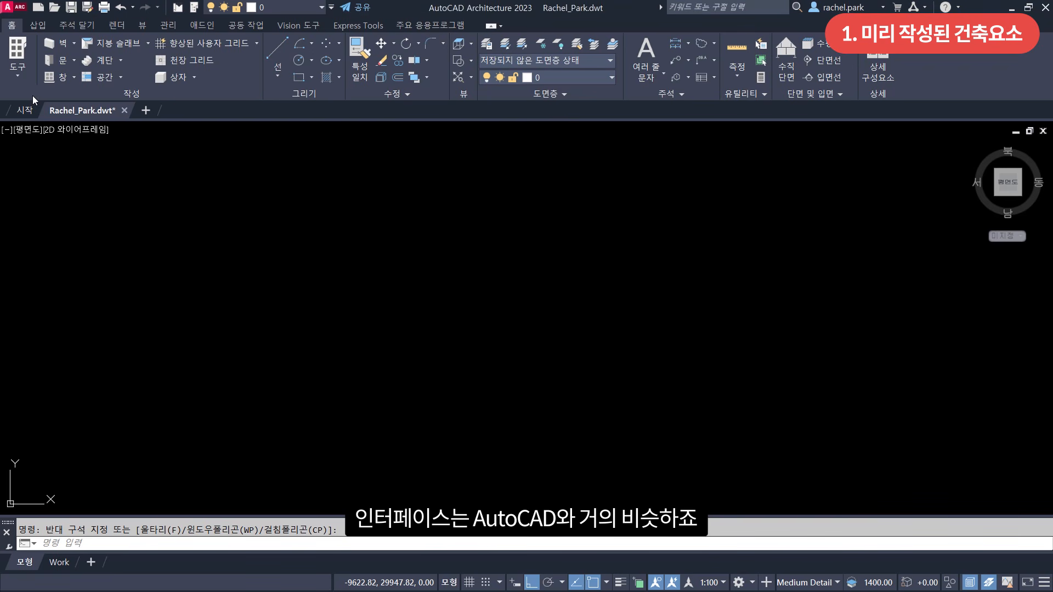
Display the tool palettes and browse the ready-made design, wall and door tools.
left_click(18, 51)
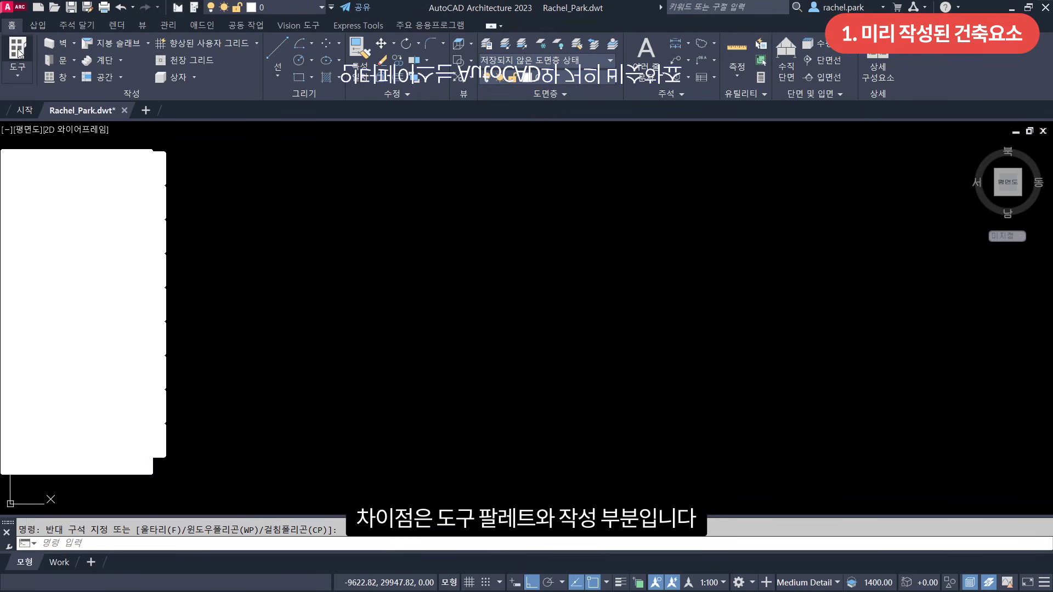
scroll(127, 225, "down", 5)
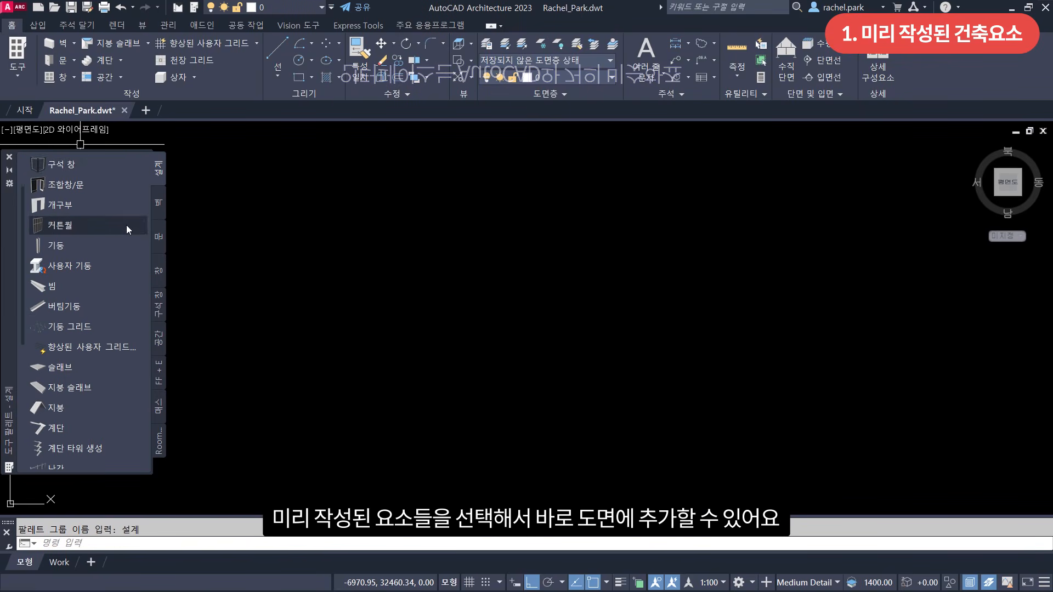
left_click(158, 208)
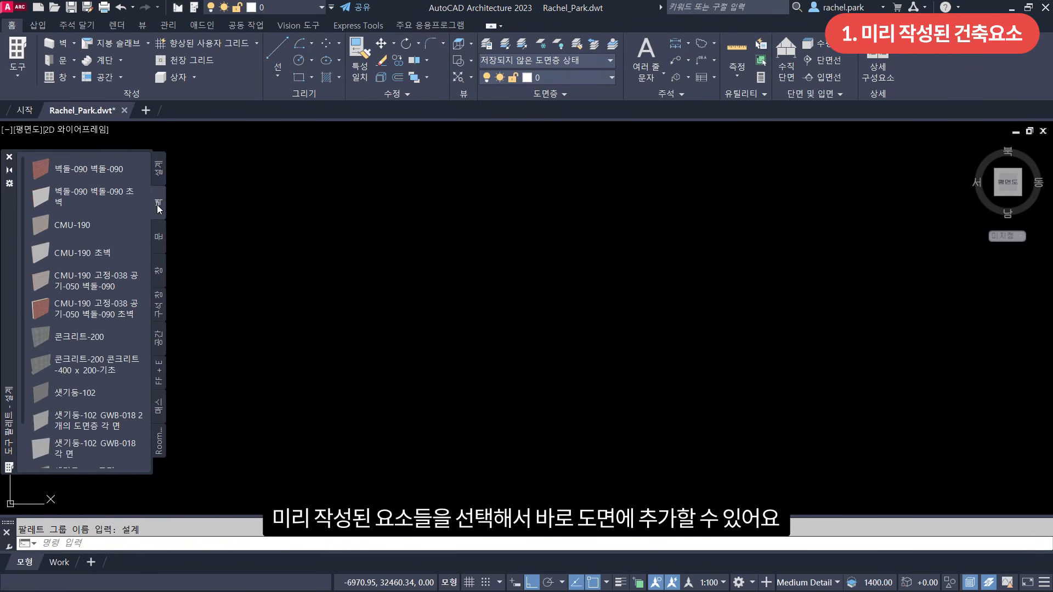
left_click(159, 237)
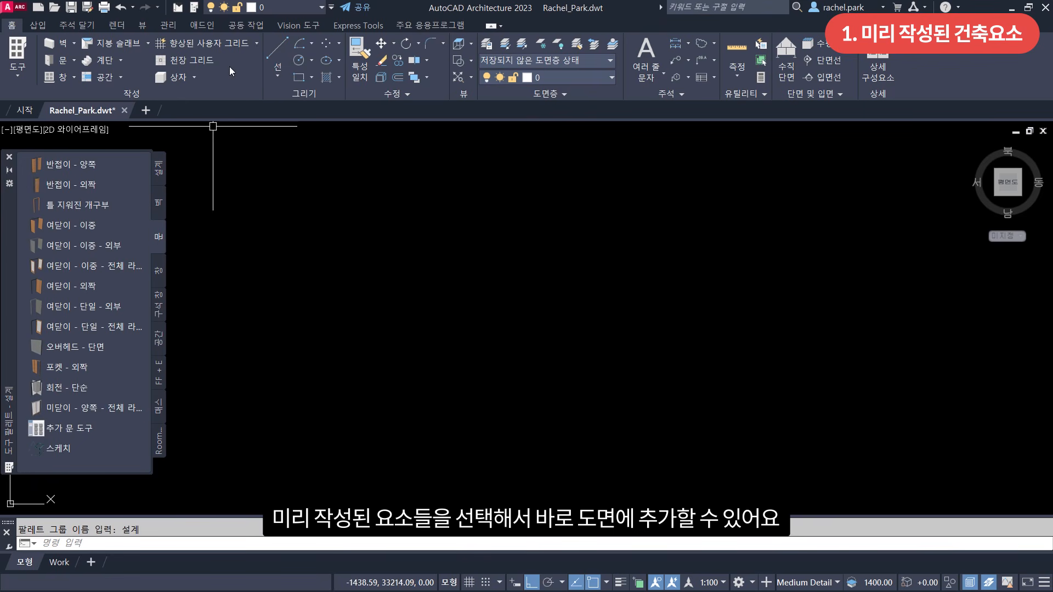
Create a custom column grid and add a further 3000 bay after line X4 along the upper side.
left_click(227, 46)
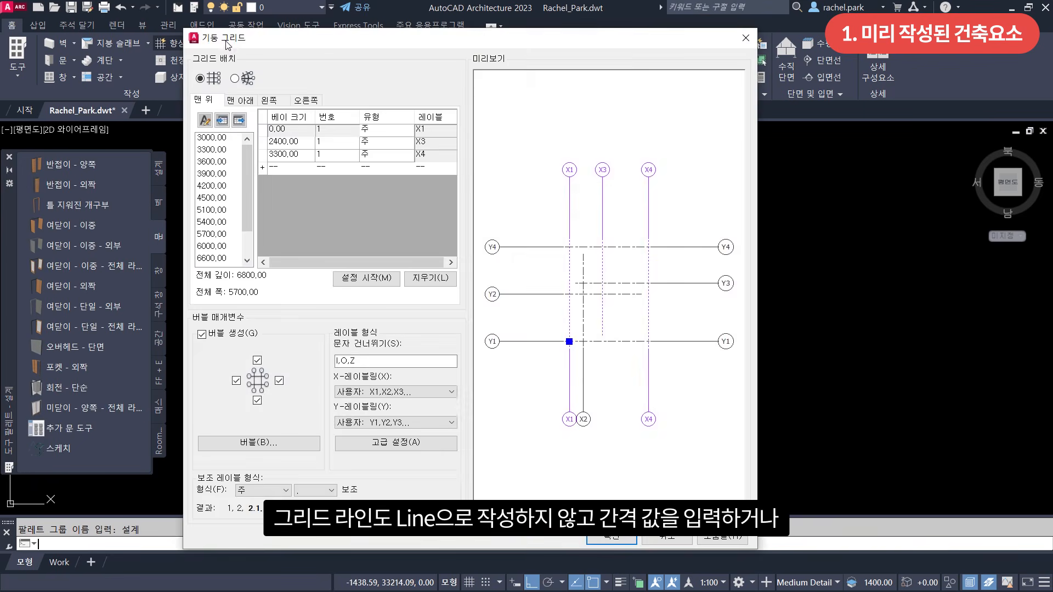
left_click(297, 174)
left_click(310, 169)
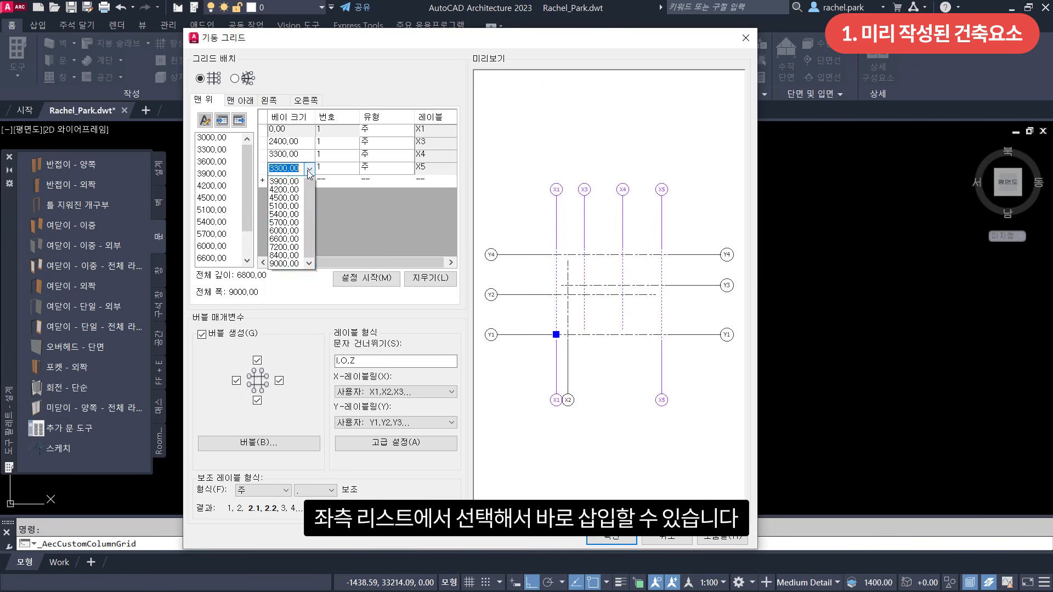
left_click(300, 188)
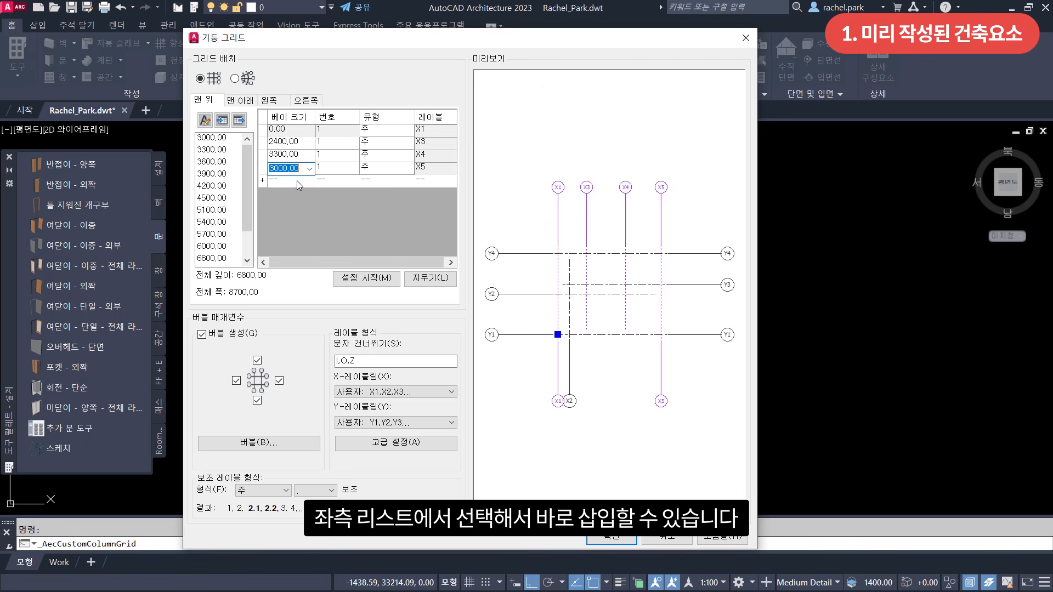
left_click(608, 540)
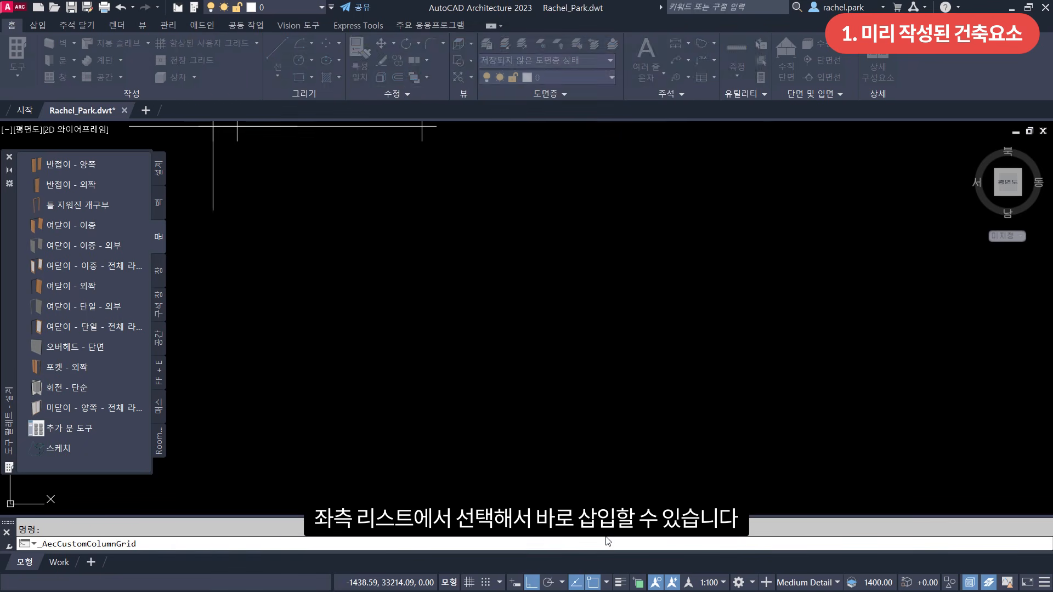
Place the column grid in the empty drawing with a rotation angle of 0.
left_click(328, 390)
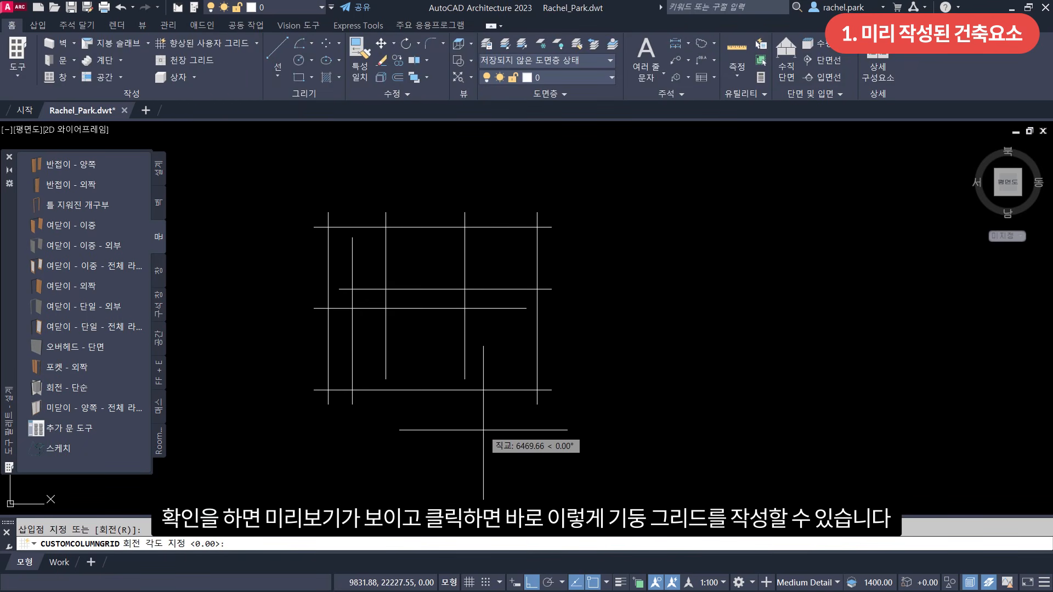
left_click(442, 427)
key("Return")
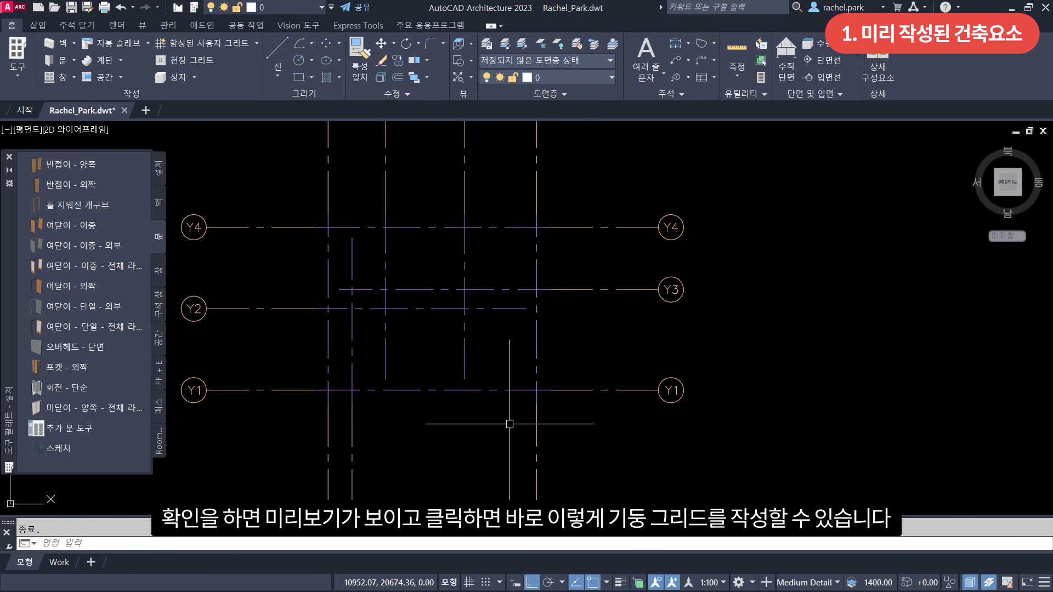
Draw Standard walls centred on the grid lines, forming the small upper room and the stepped outline of the house.
scroll(491, 338, "up", 2)
middle_click_drag(494, 345, 541, 305)
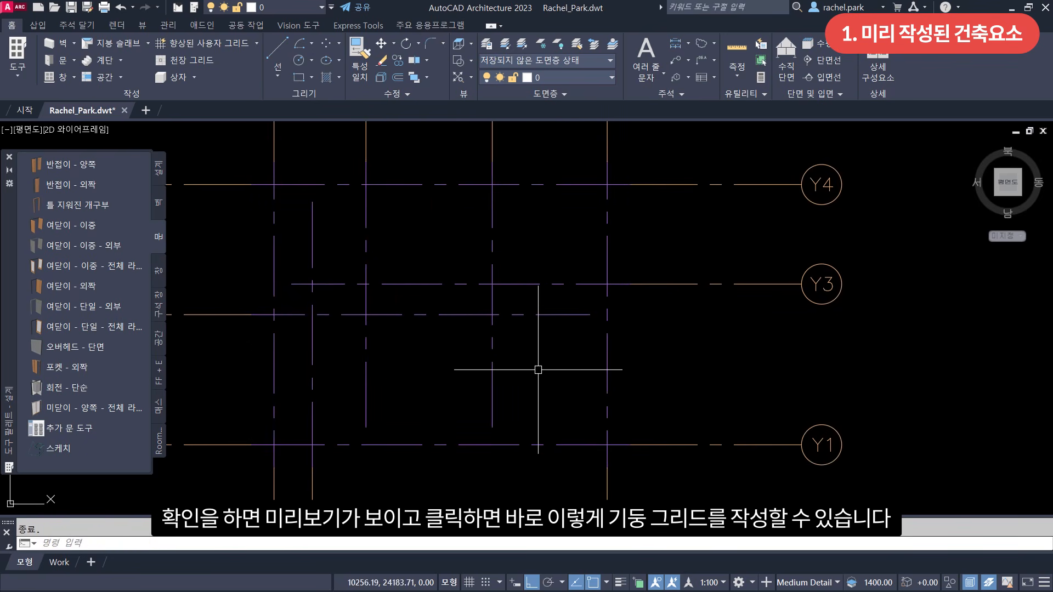
left_click(62, 45)
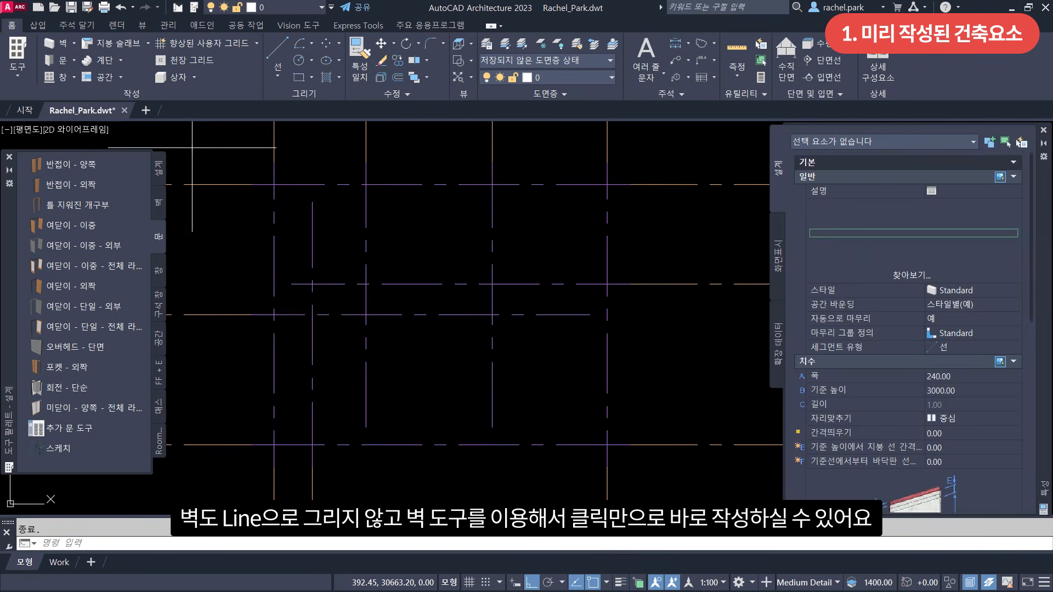
left_click(366, 184)
left_click(367, 315)
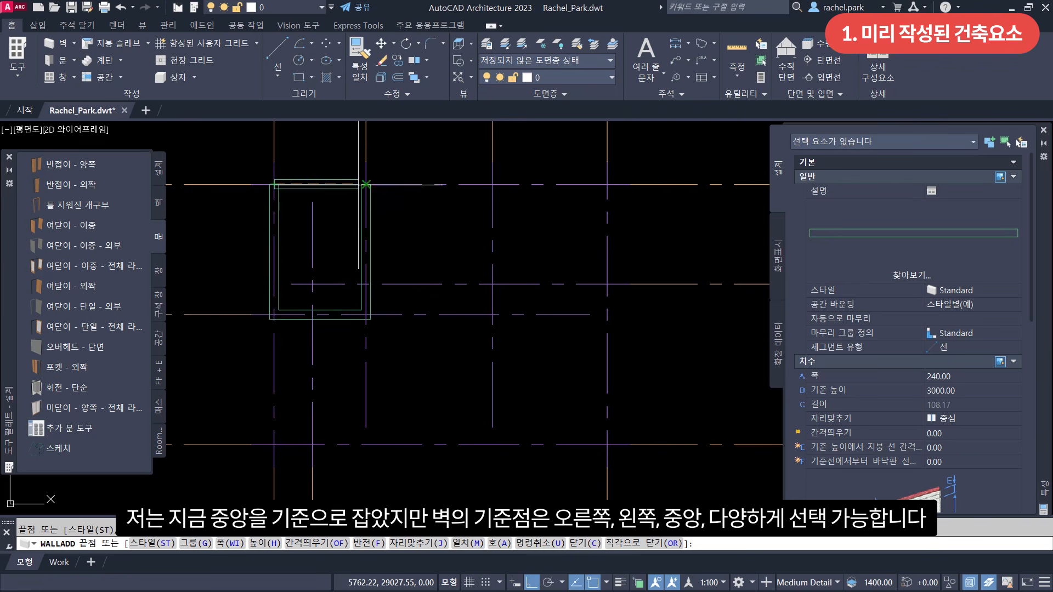
left_click(492, 284)
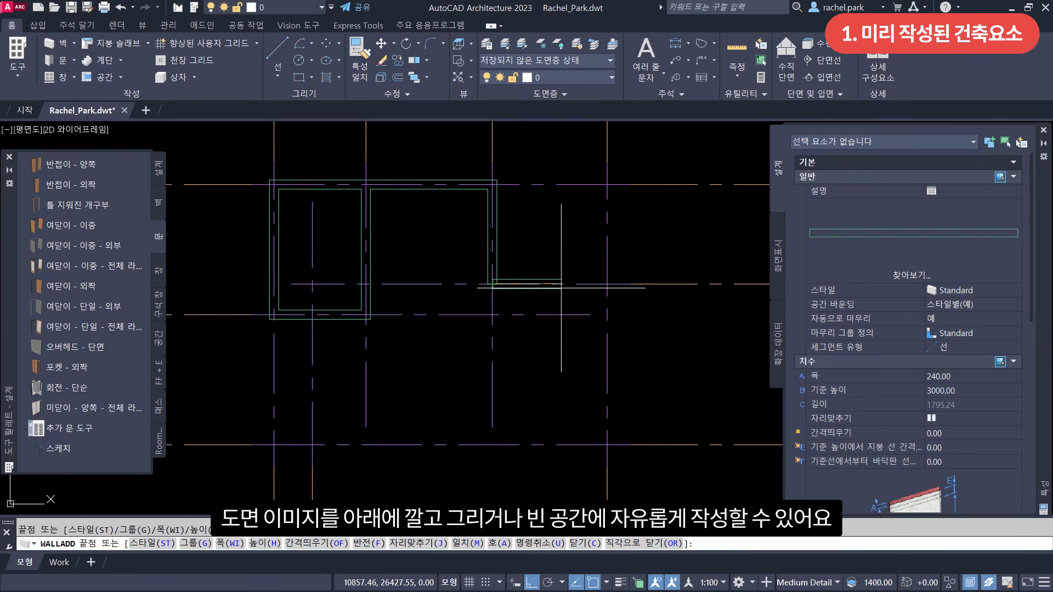
left_click(607, 284)
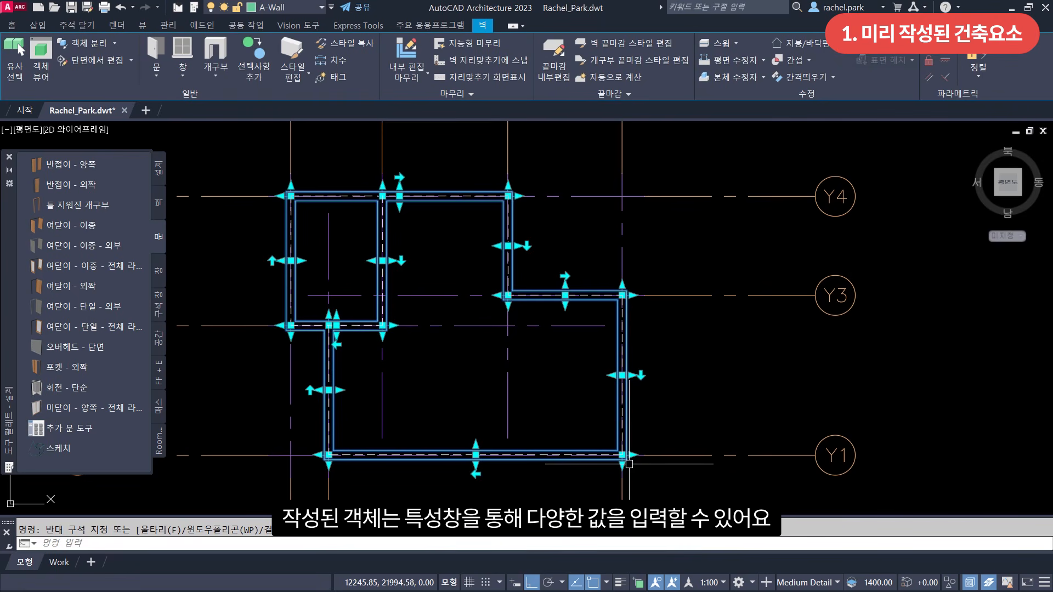
Apply the CMU-190 style to all the selected walls, review their remaining properties, and clear the selection.
key("ctrl+1")
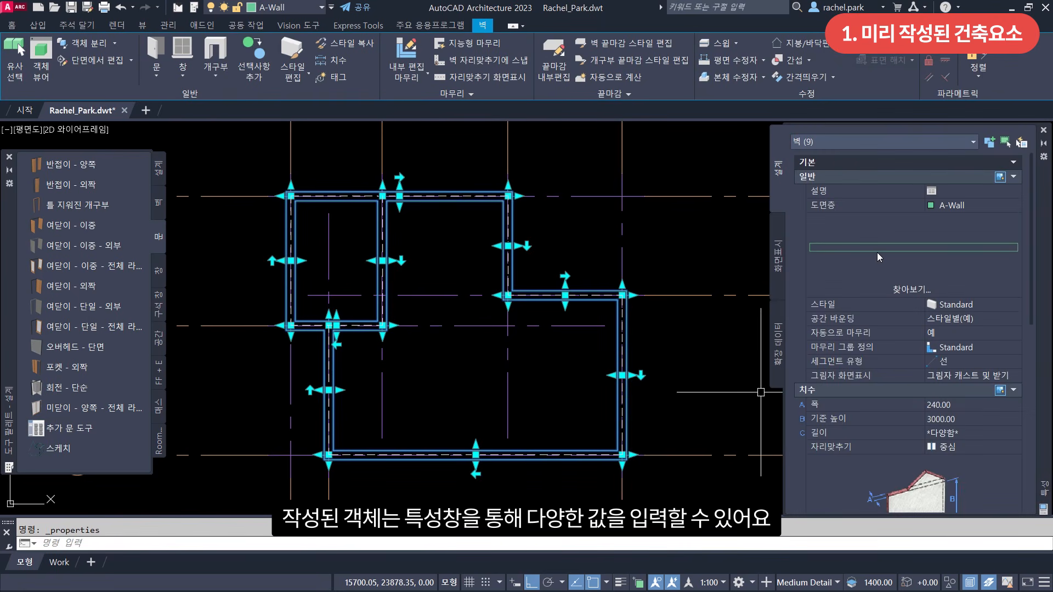
left_click(877, 252)
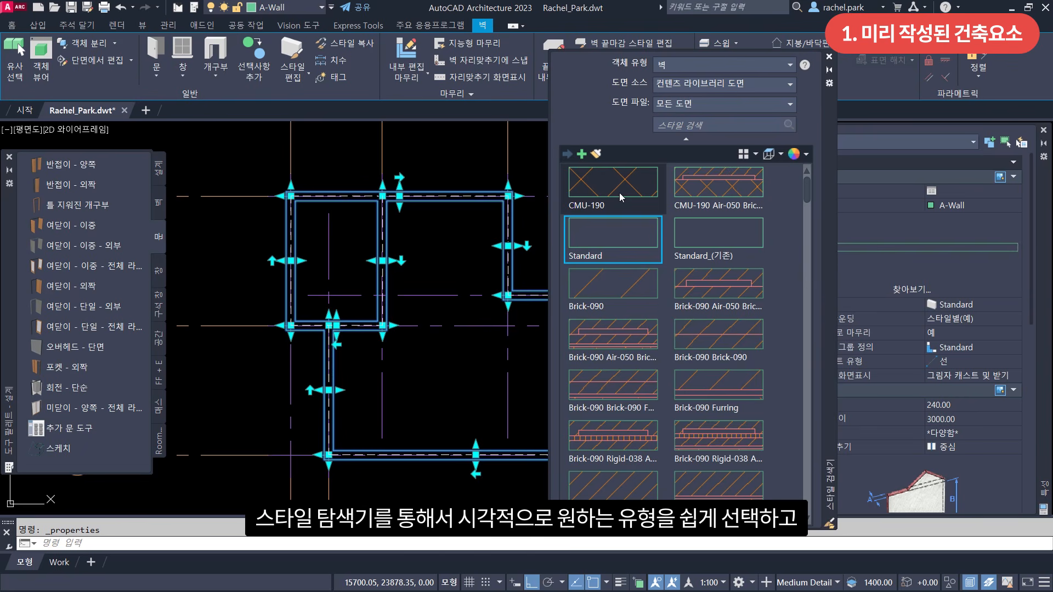
left_click(597, 155)
left_click(828, 57)
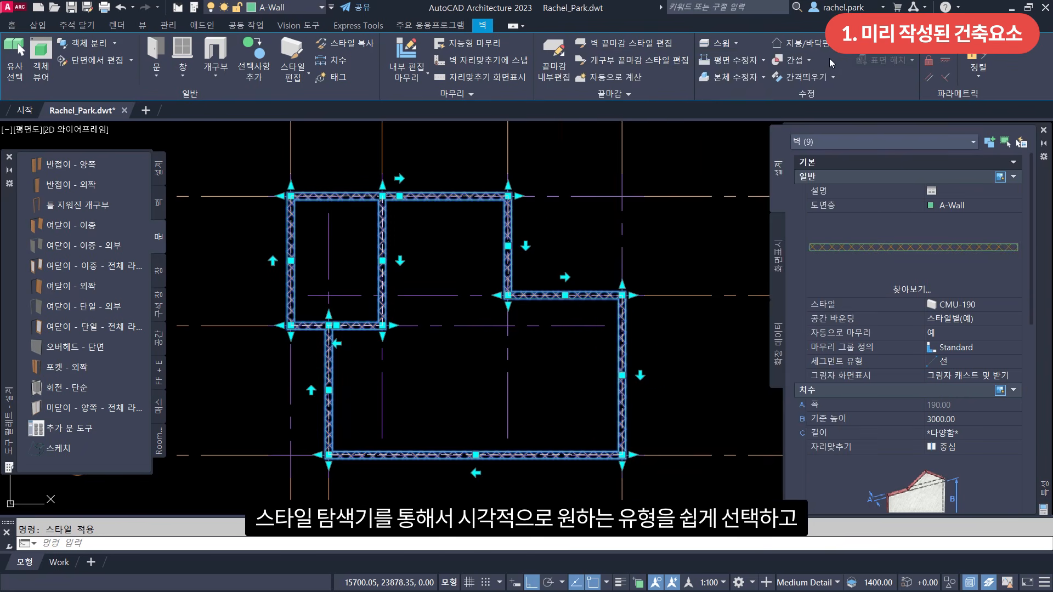
left_click_drag(1030, 193, 1029, 369)
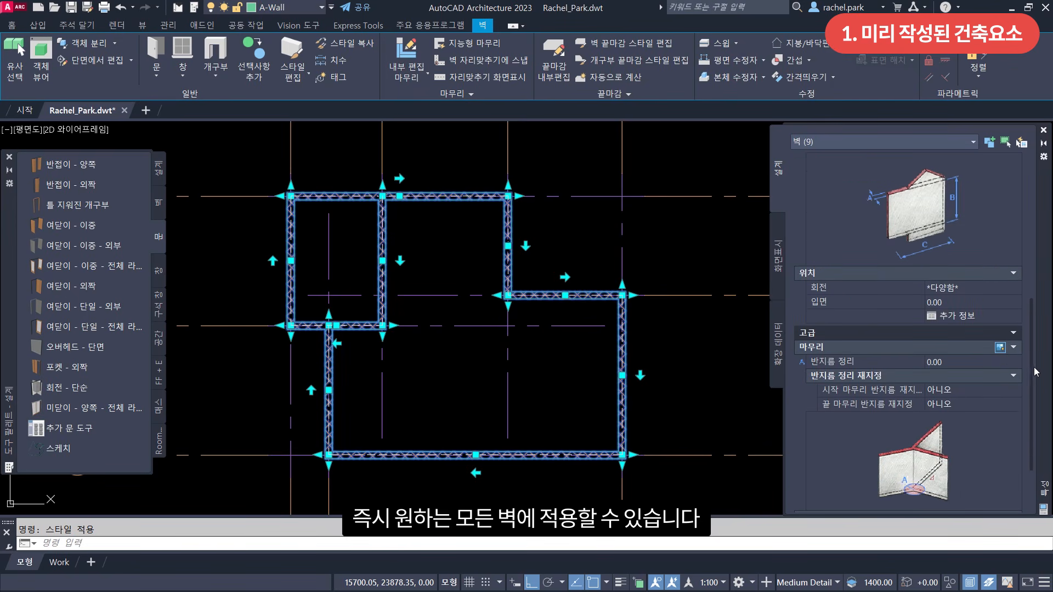
left_click(1044, 132)
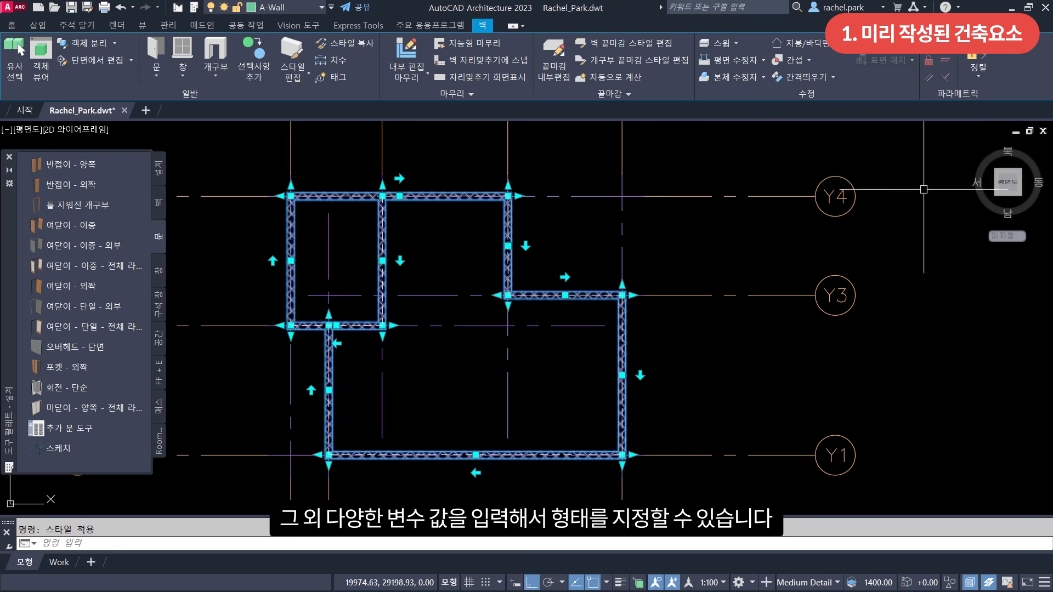
key("Escape")
Draw a centre-based semicircular arc of about 2850 radius above the upper wall, spanning between its two outer corners.
middle_click_drag(439, 159, 440, 278)
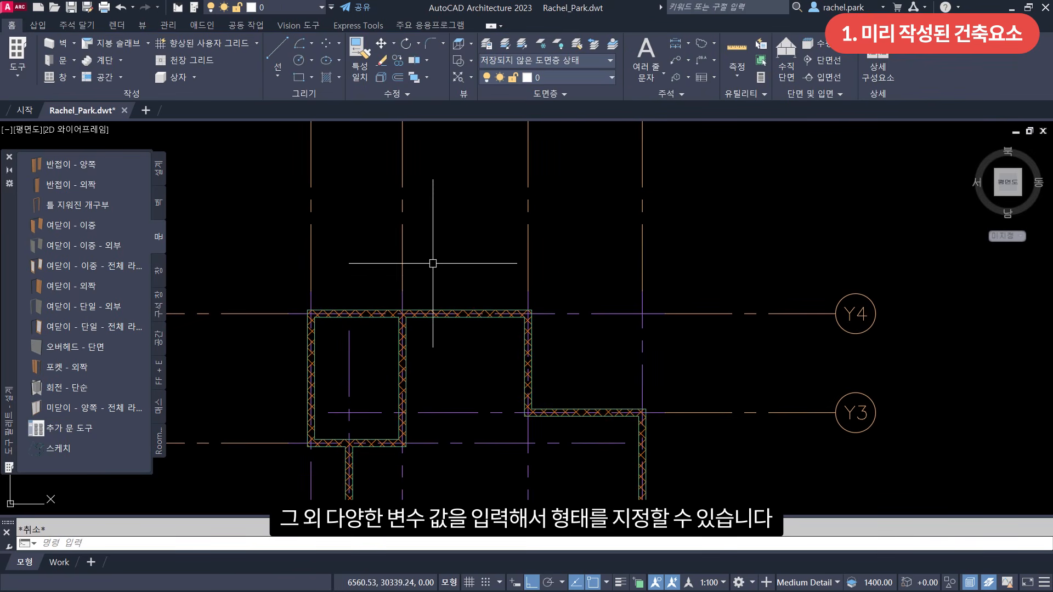
scroll(434, 263, "up", 2)
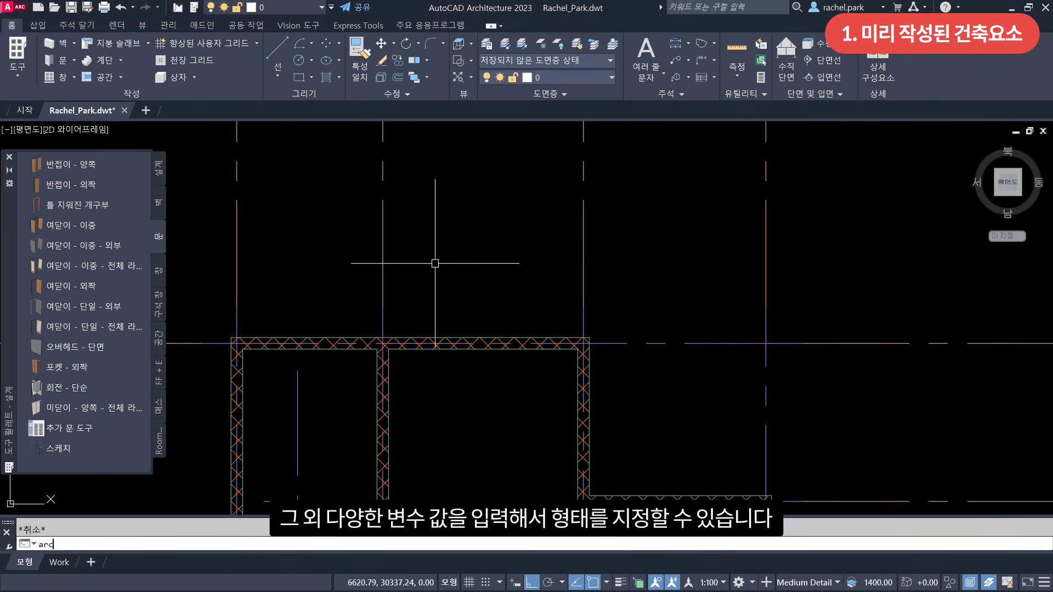
type("arc")
key("Return")
type("c")
key("Return")
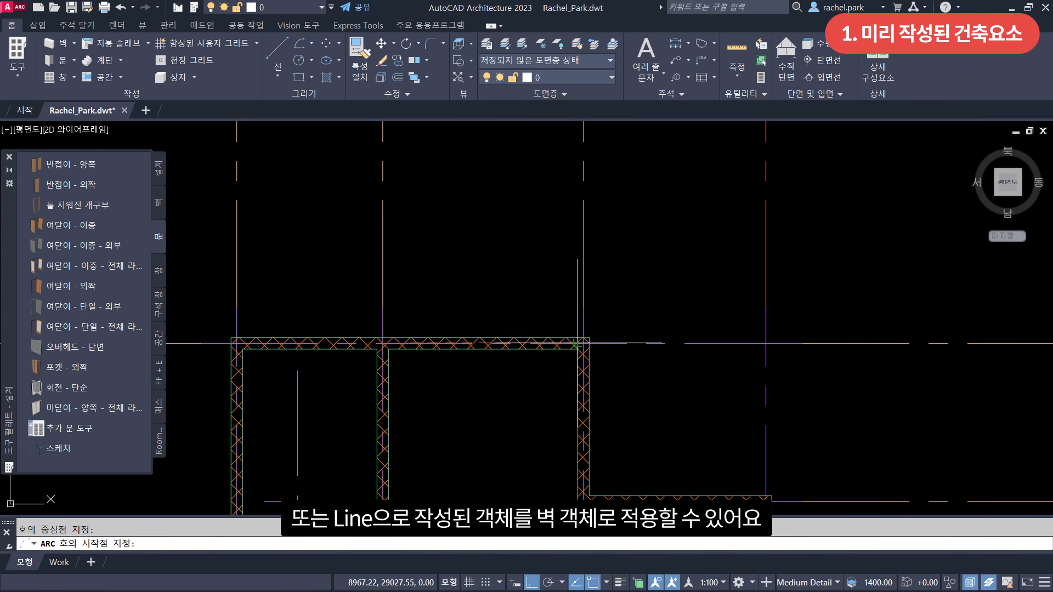
left_click(585, 341)
left_click(585, 341)
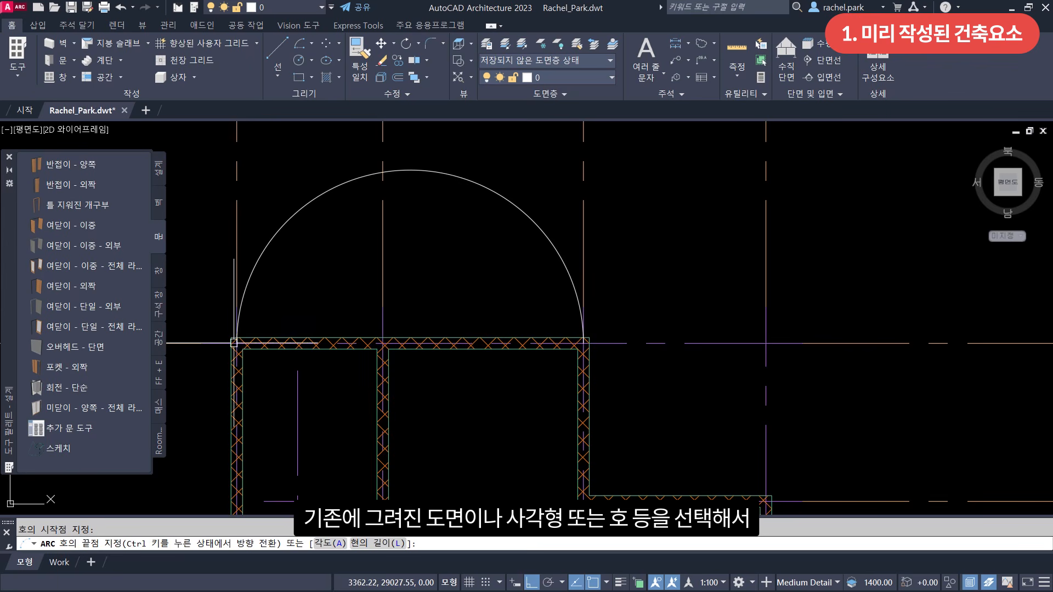
left_click(234, 343)
Convert the arc to a wall by applying the CMU-190 wall tool to it as linework, keeping the original geometry.
left_click(158, 203)
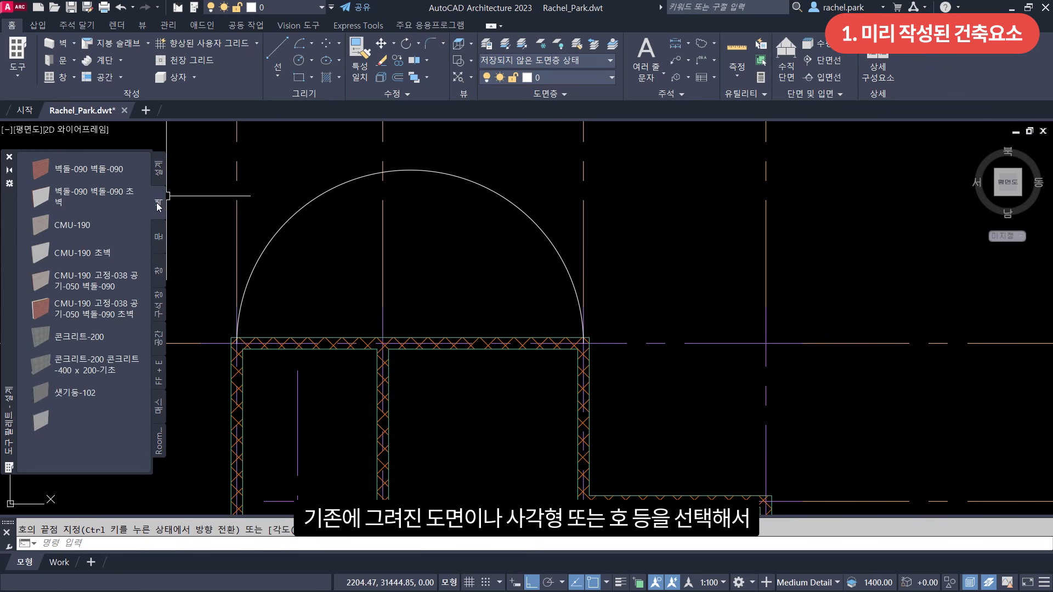
right_click(117, 229)
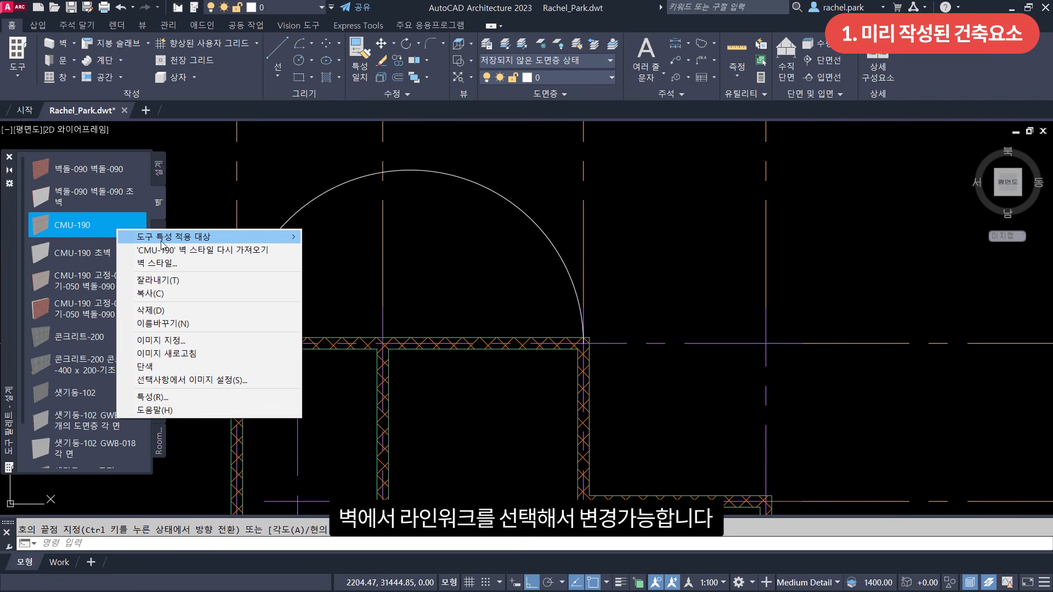
mouse_move(162, 243)
left_click(336, 250)
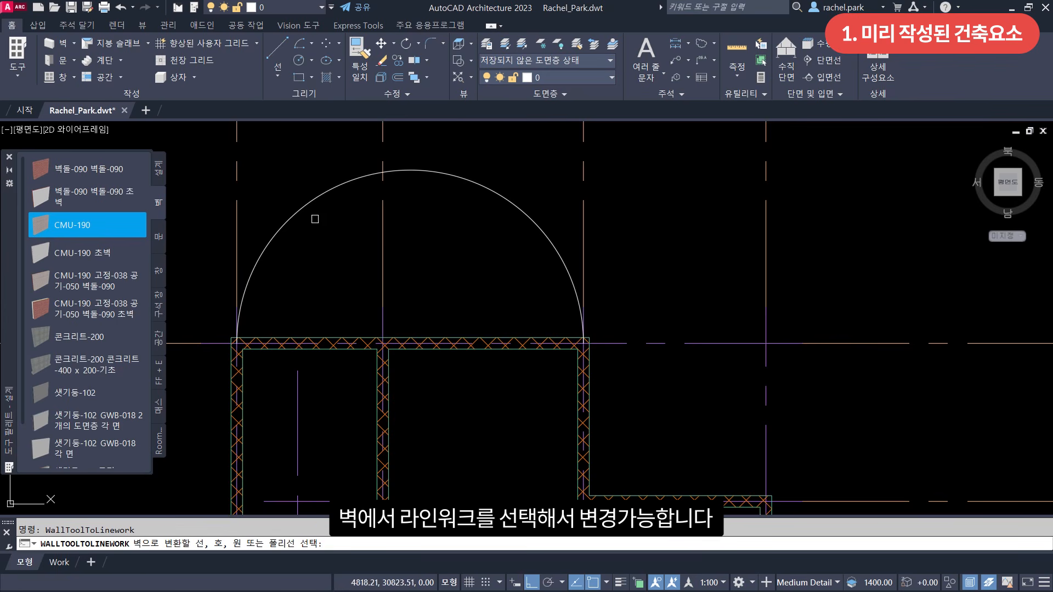
left_click(305, 203)
key("Return")
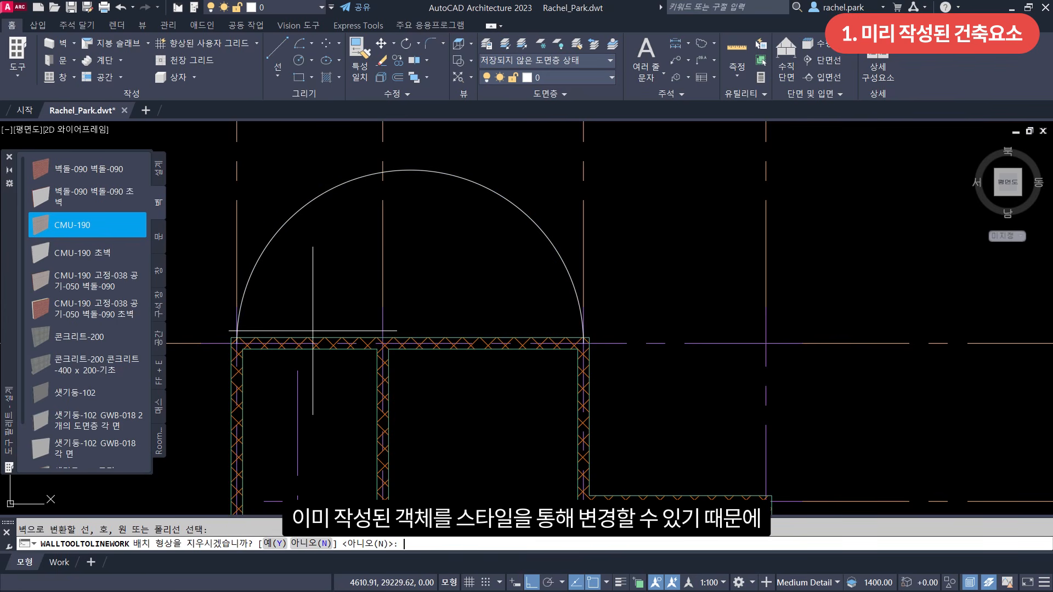
key("Return")
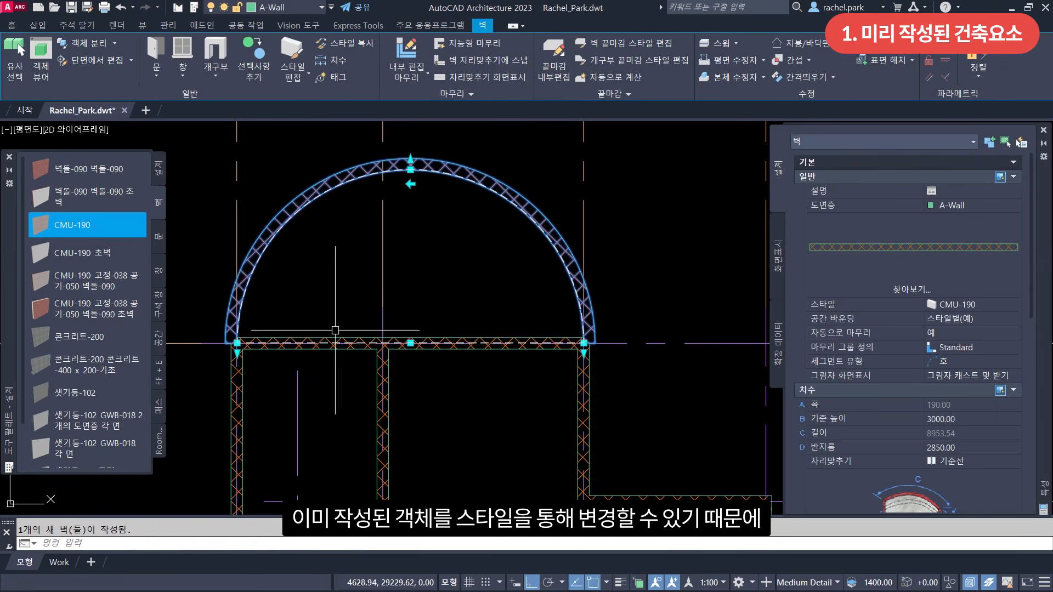
Set the curved wall's justification to centre and clear the selection.
left_click(961, 460)
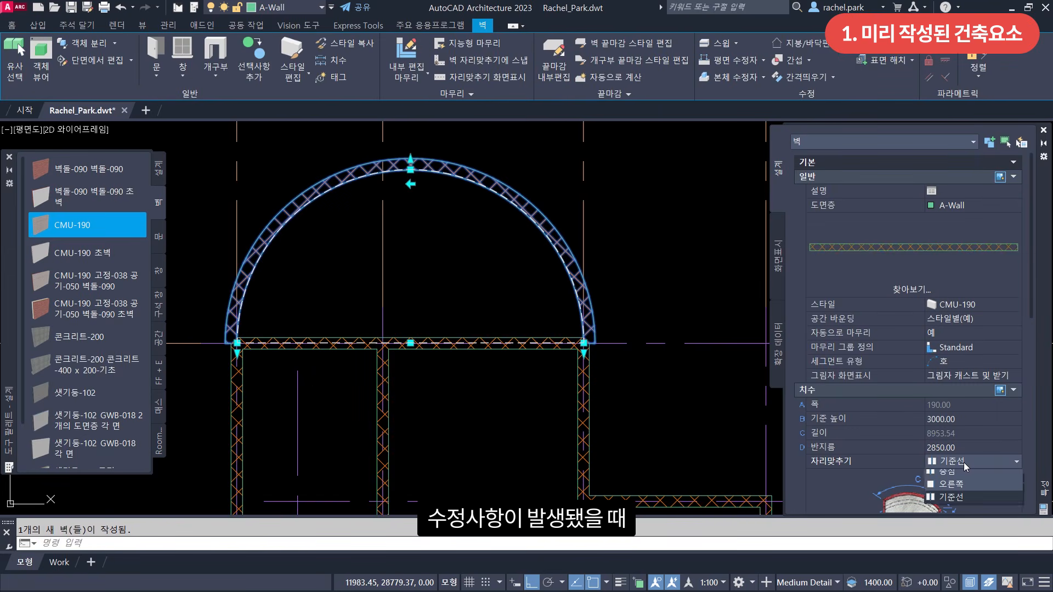
left_click(955, 489)
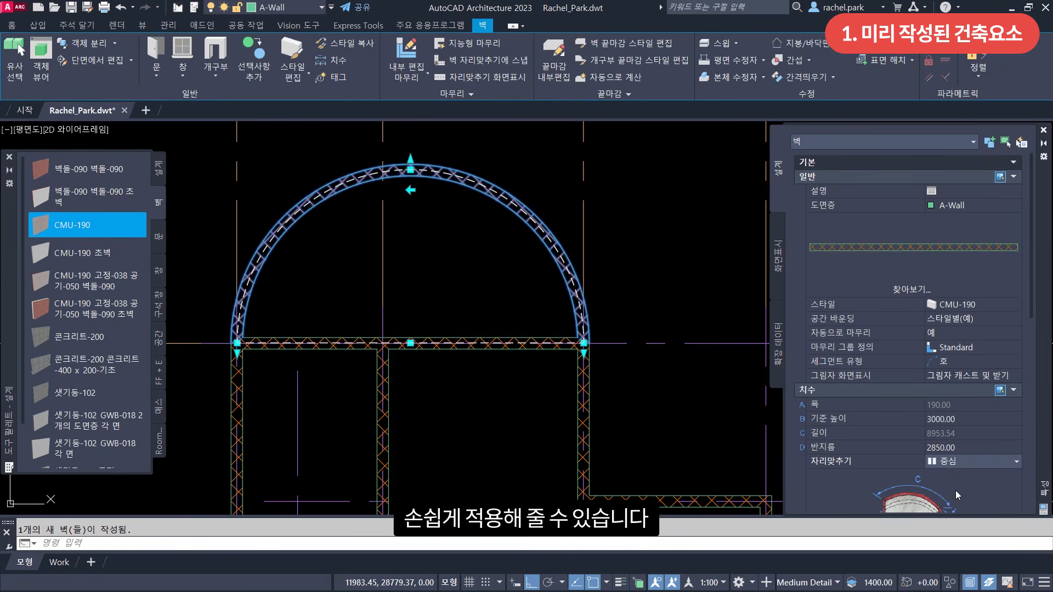
key("Escape")
scroll(543, 292, "down", 2)
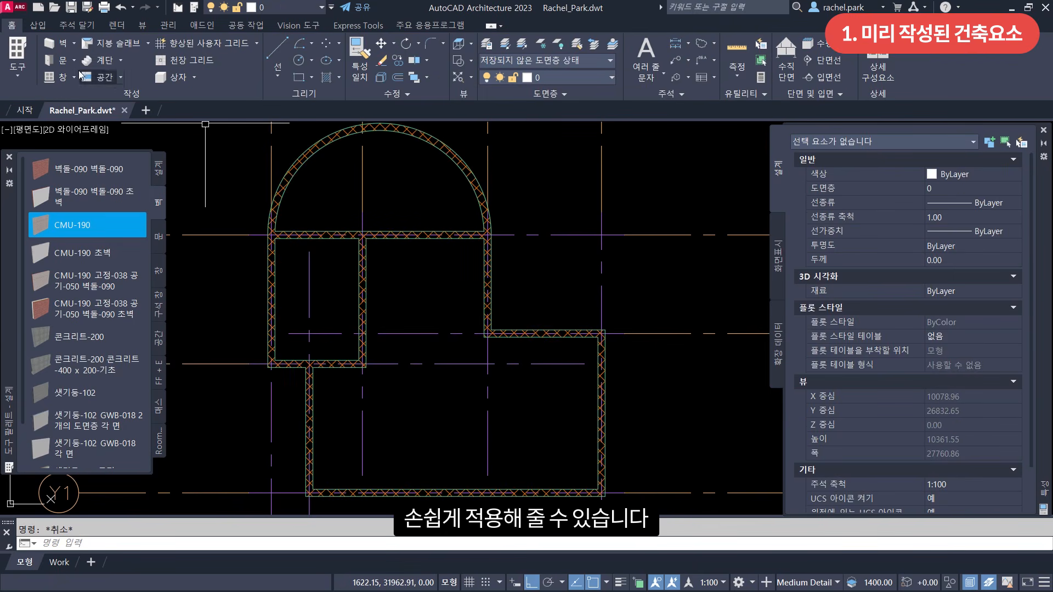
Insert Standard 1010 x 2000 doors in the interior partition, the right outer wall, the lower wall and the wall below the arc.
left_click(61, 60)
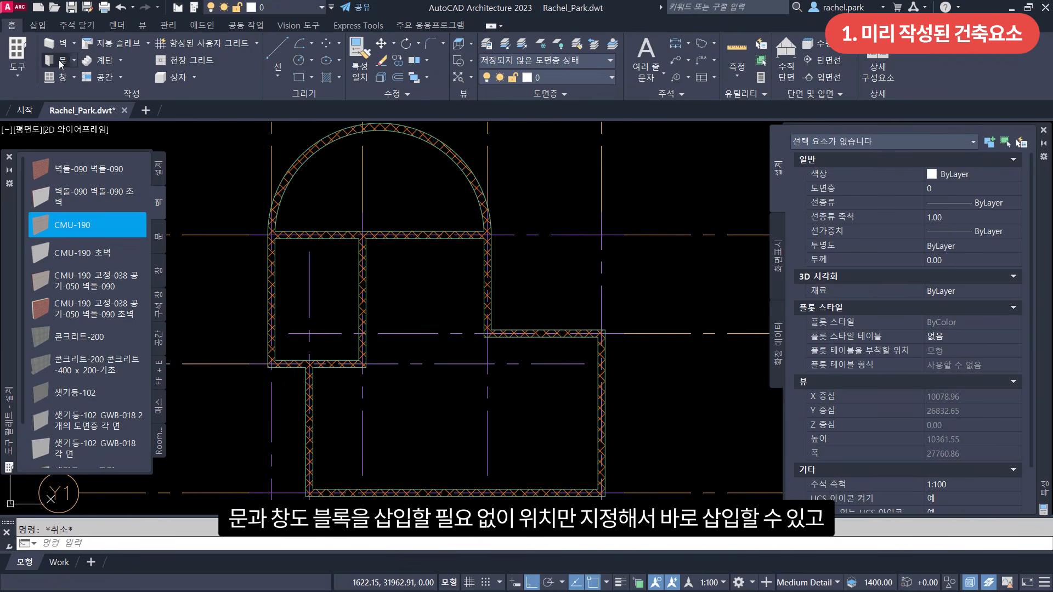
left_click(365, 282)
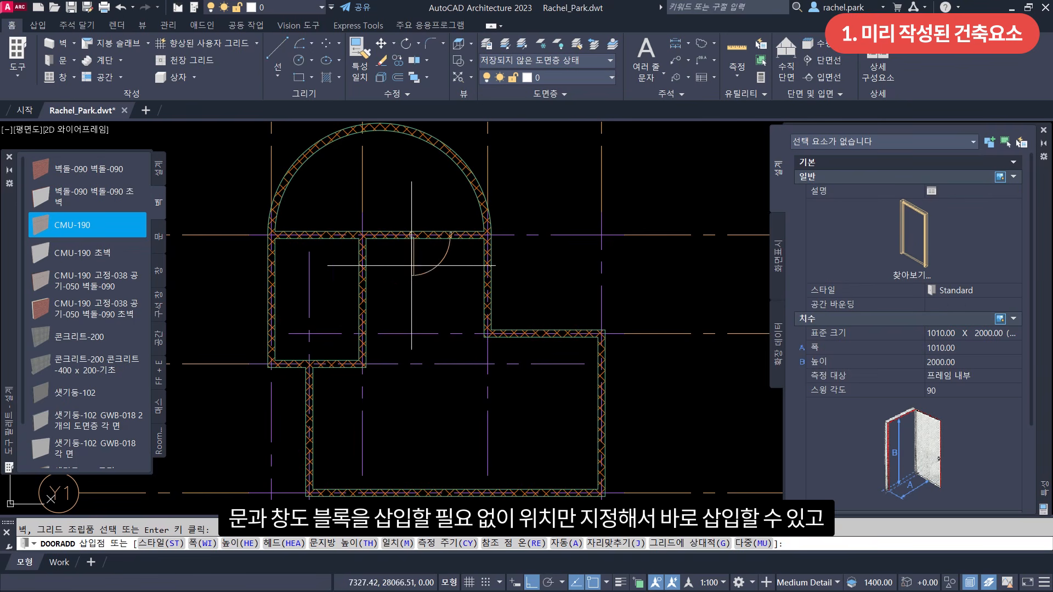
left_click(383, 310)
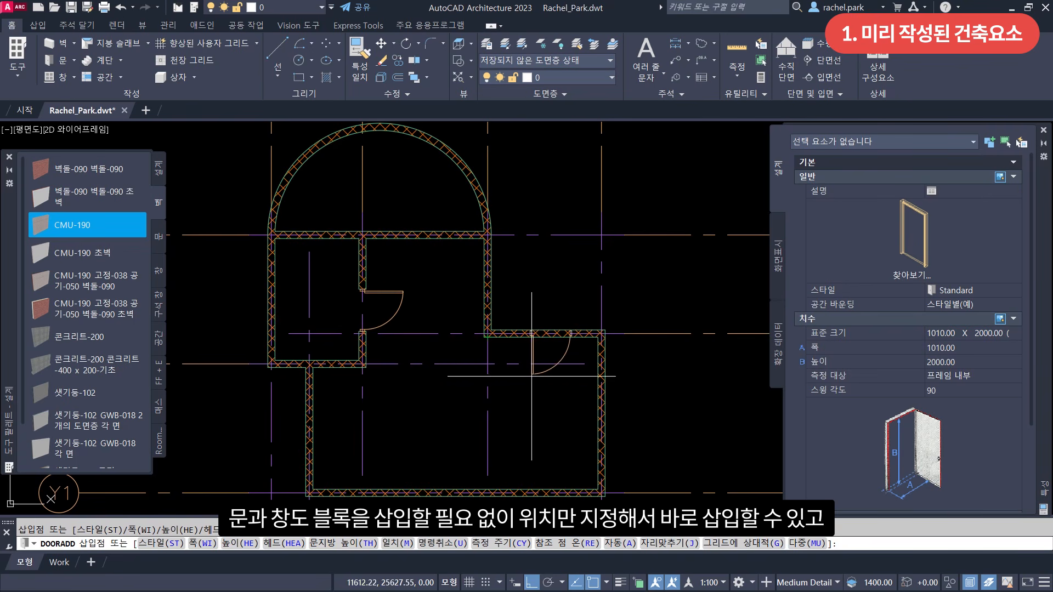
left_click(550, 420)
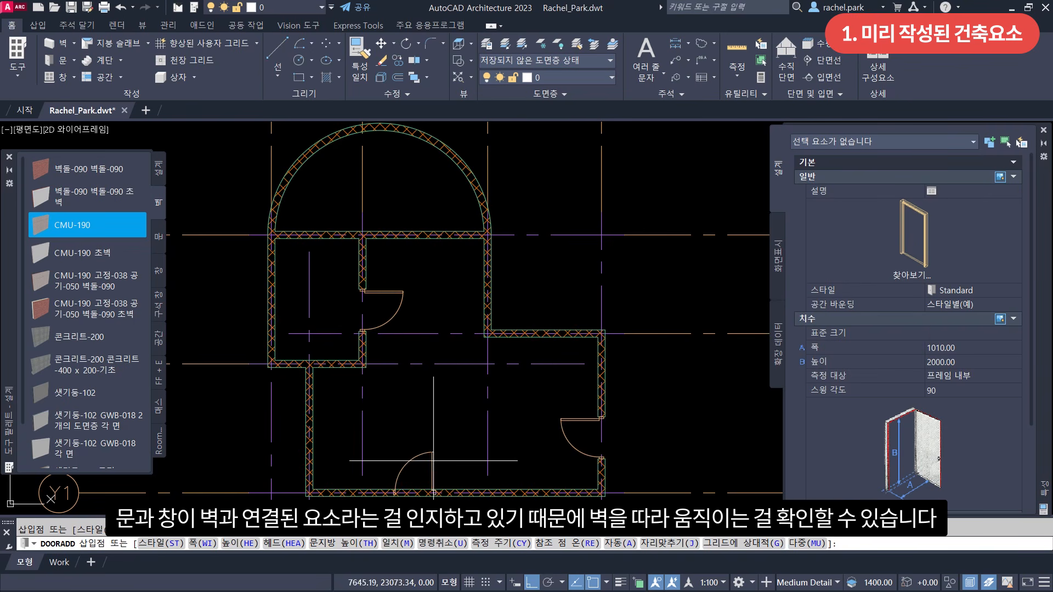
left_click(433, 461)
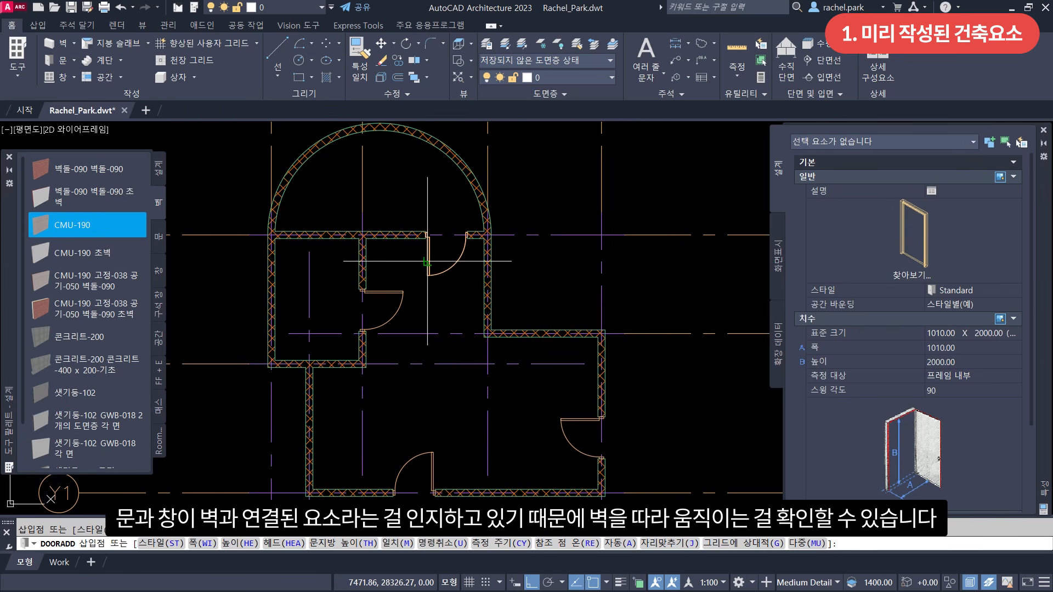
left_click(427, 261)
key("Return")
Insert Casement - Double windows of 1010 x 1510 in the two left outer walls and the lower wall.
left_click(62, 80)
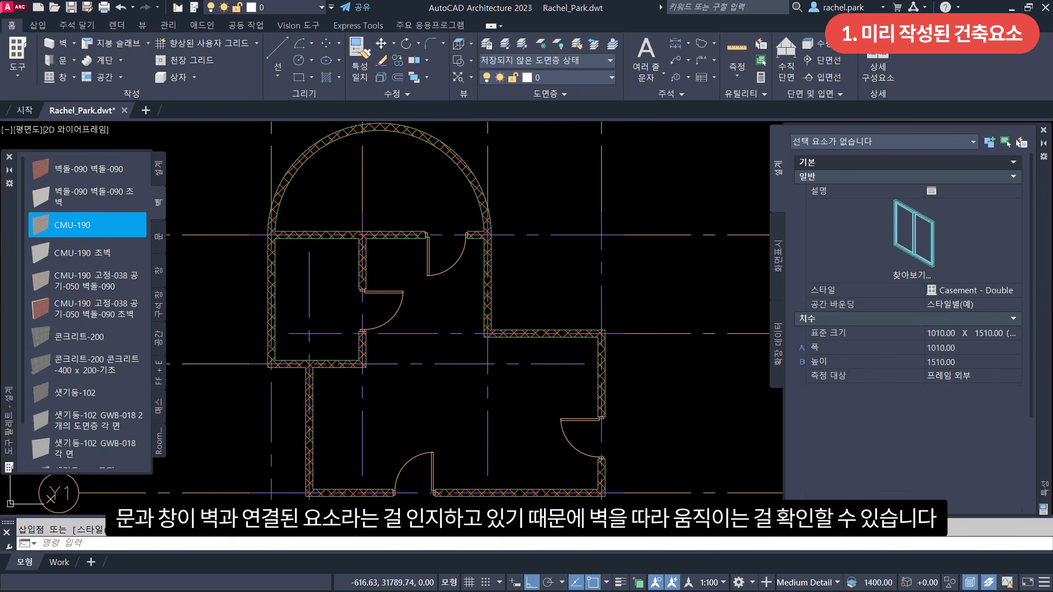
left_click(246, 306)
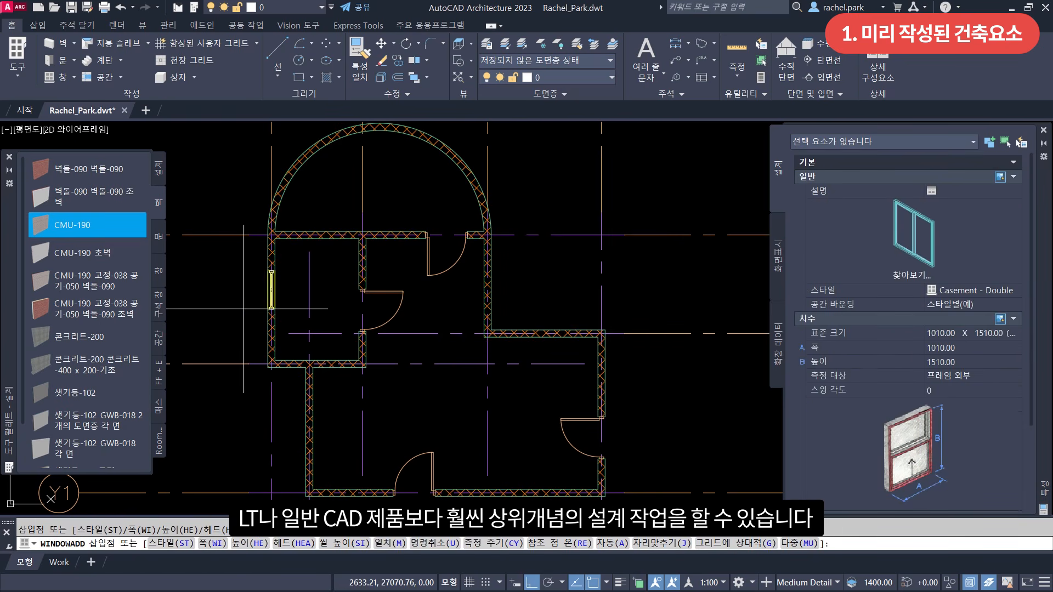
left_click(336, 450)
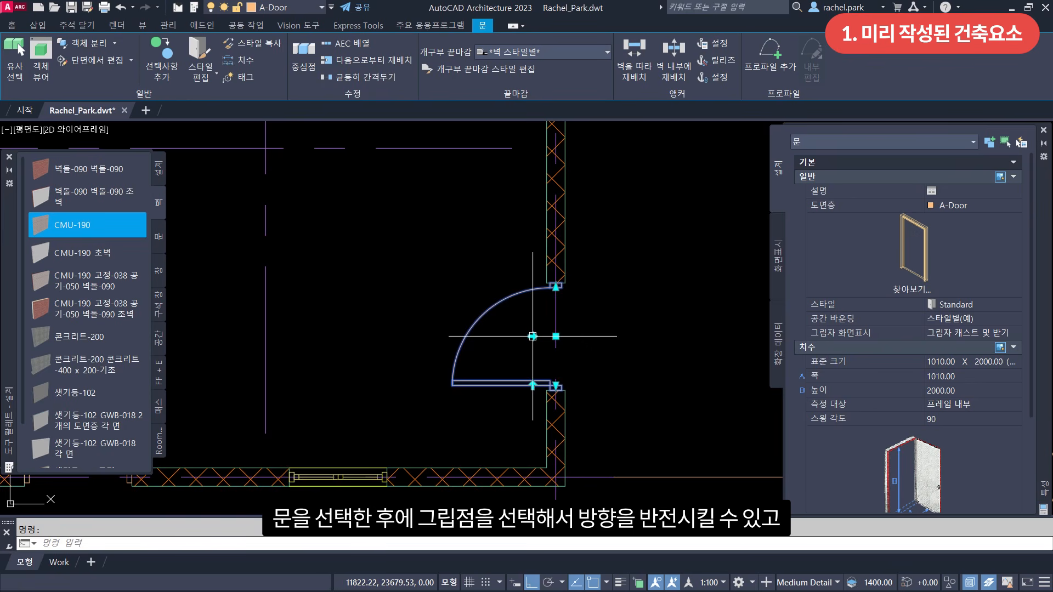
Flip the right outer wall's door to the other side and back, and move it up along the wall.
left_click(532, 336)
left_click(579, 336)
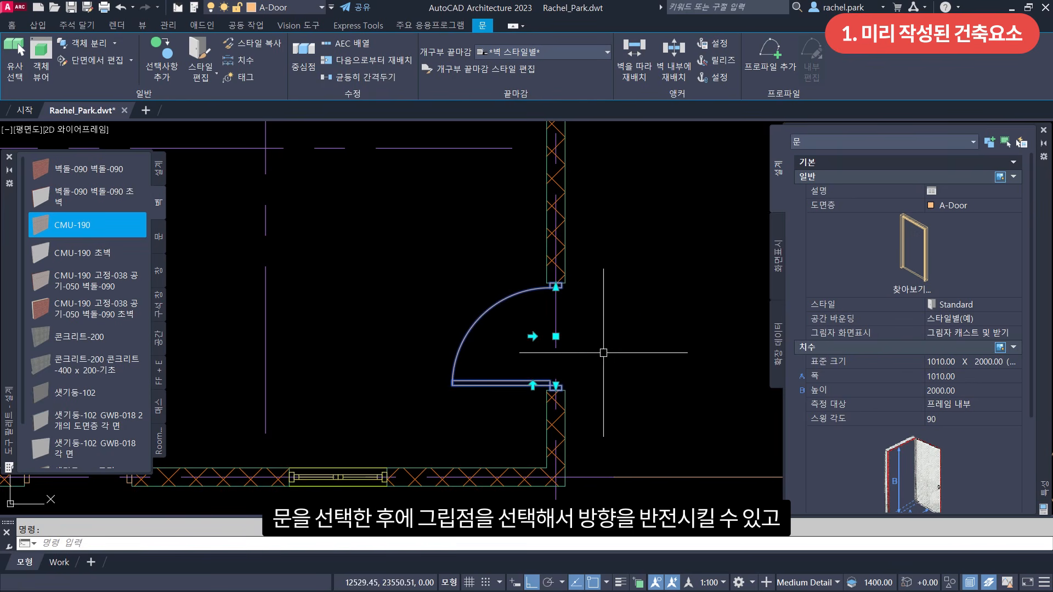
type("m")
key("space")
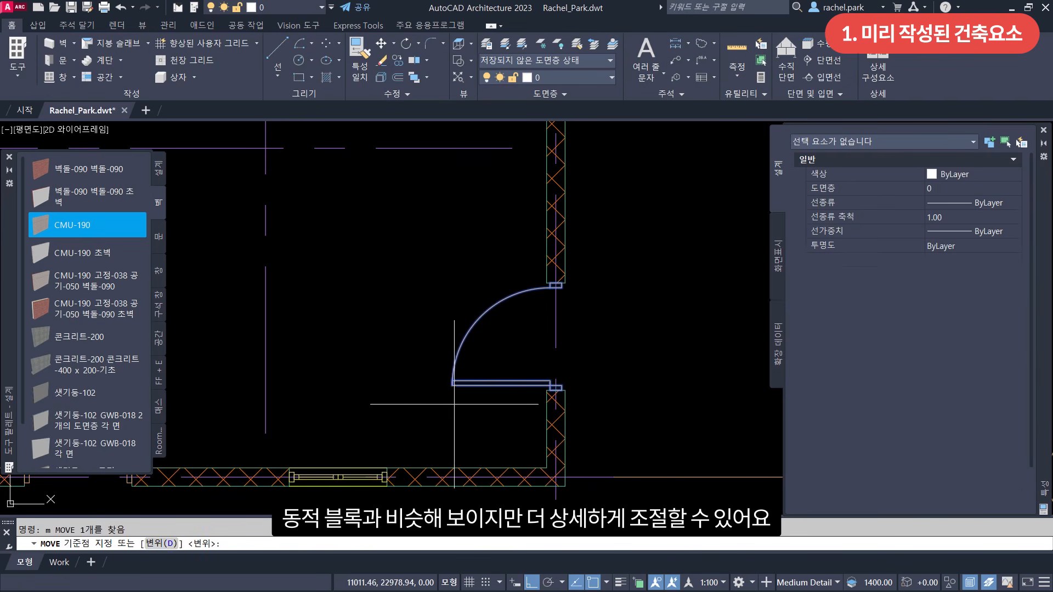
left_click(486, 409)
left_click(426, 286)
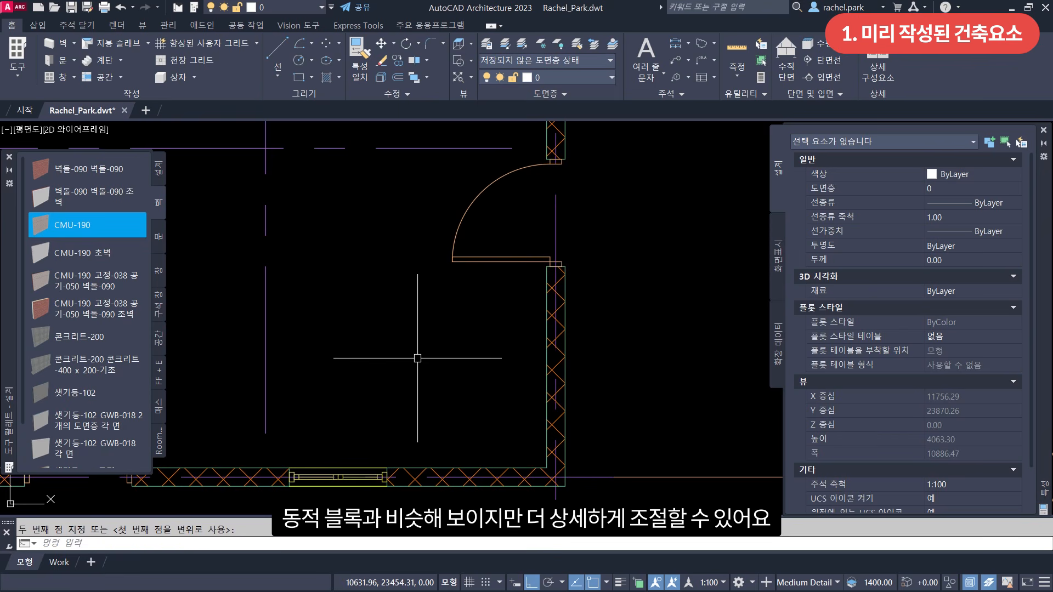
Delete the door in the right outer wall.
left_click(509, 308)
left_click(465, 249)
middle_click_drag(407, 271, 412, 359)
scroll(411, 359, "up", 2)
scroll(412, 359, "down", 2)
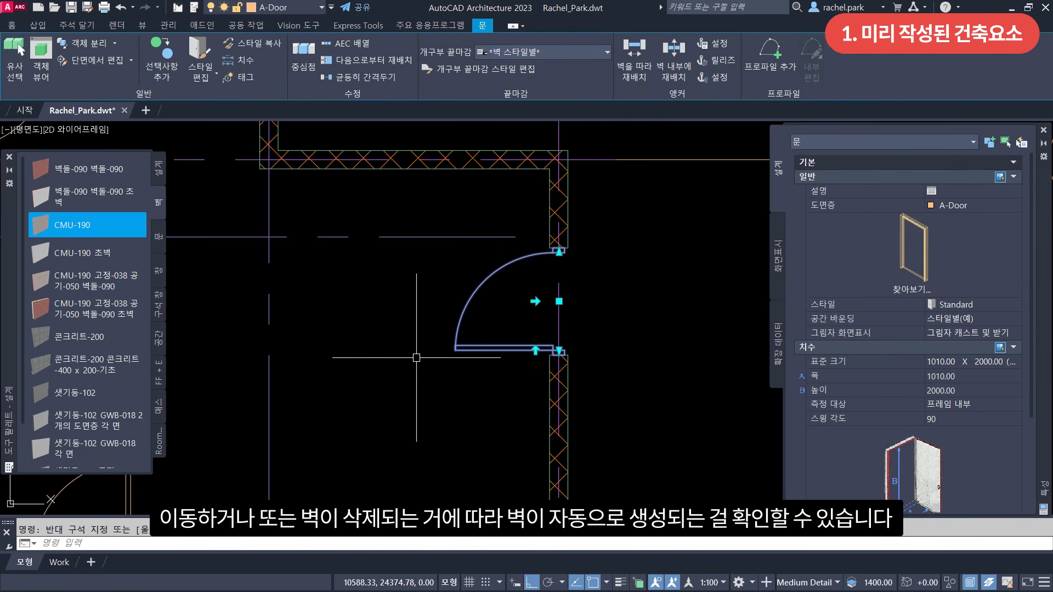
key("Delete")
Apply the Hinged - Double style to the door in the lower wall.
scroll(477, 322, "down", 1)
scroll(493, 293, "down", 2)
middle_click_drag(384, 351, 388, 364)
left_click(404, 386)
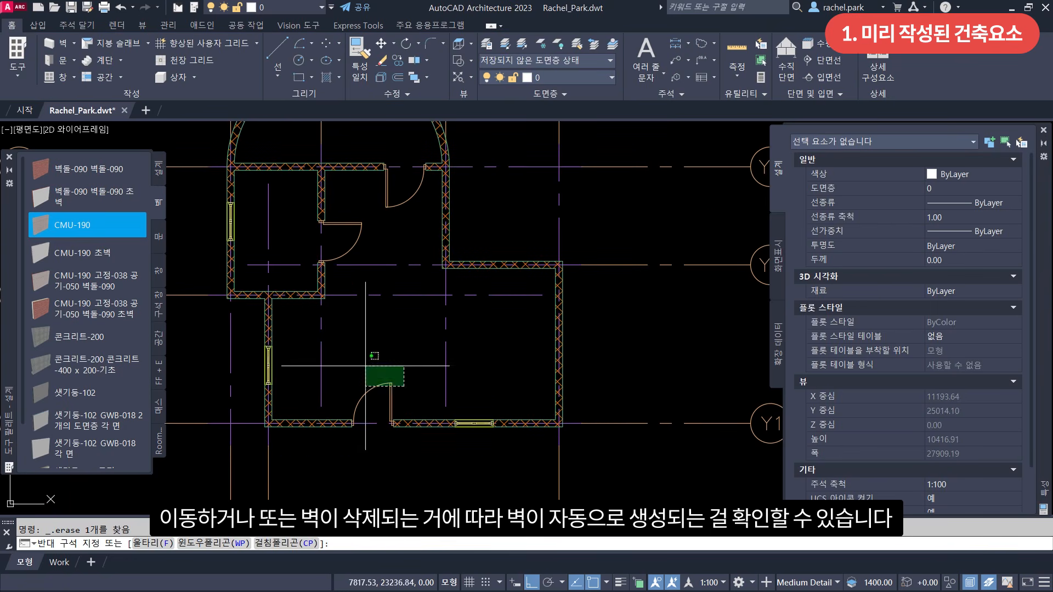
left_click(366, 366)
left_click(902, 251)
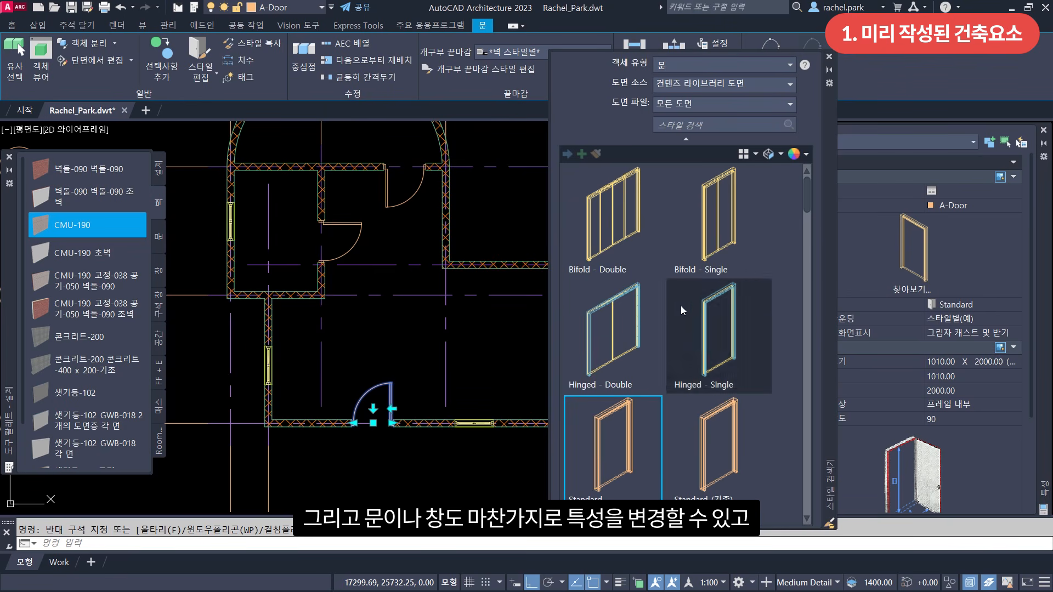
left_click(633, 327)
left_click(597, 157)
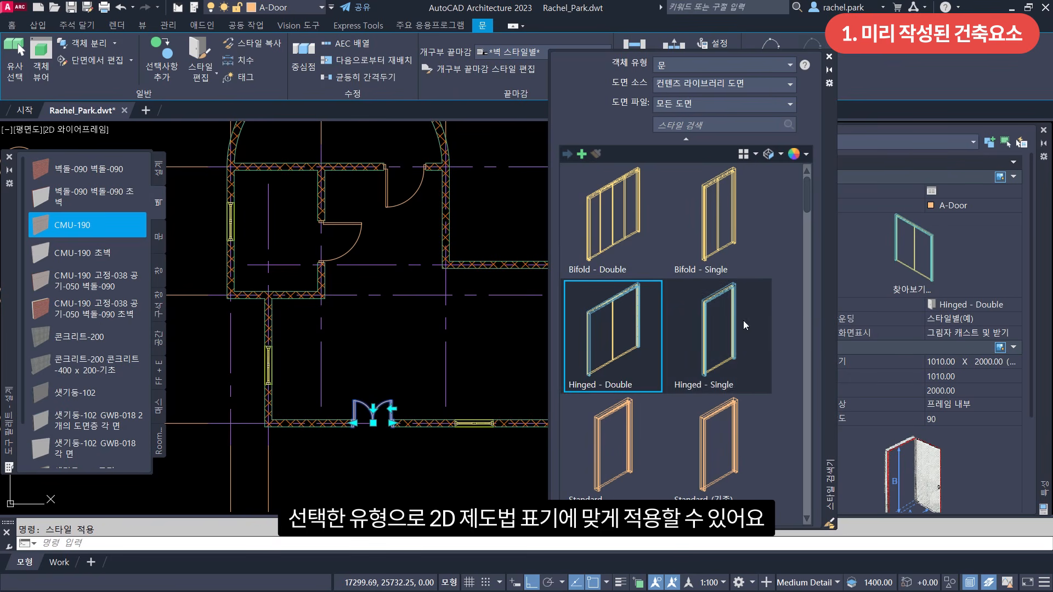
Set the double door's standard size to 1900 x 2100, close the style browser and properties, and clear the selection.
left_click(946, 365)
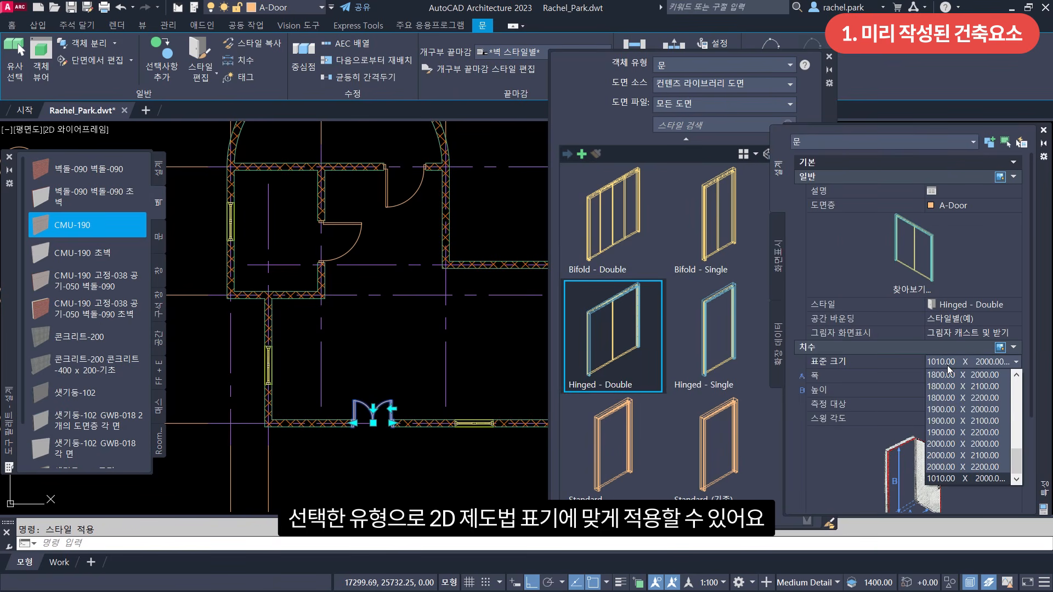
left_click(942, 420)
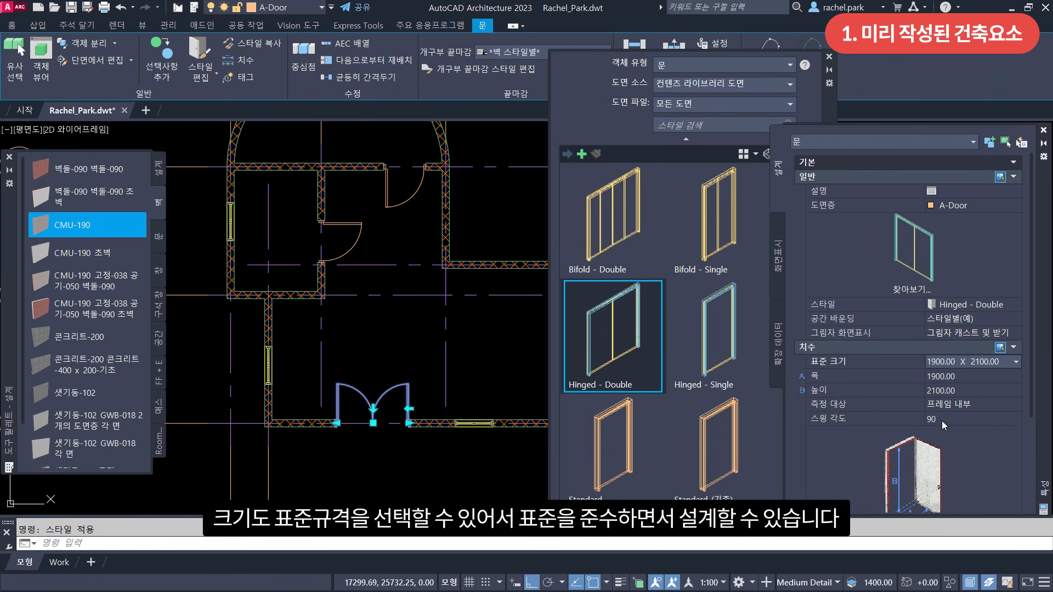
left_click(829, 57)
left_click(1042, 131)
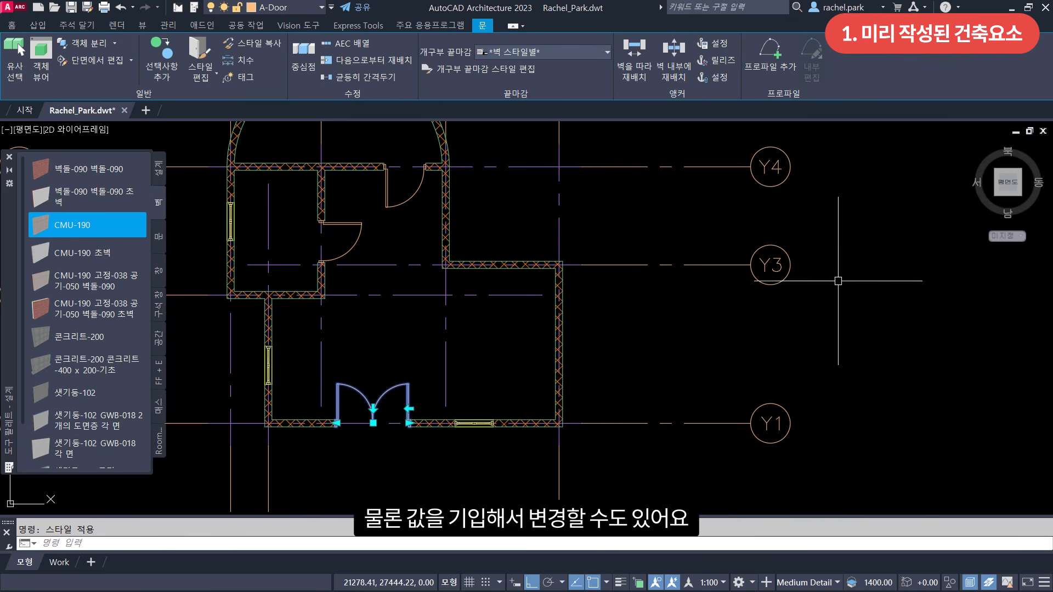
key("Escape")
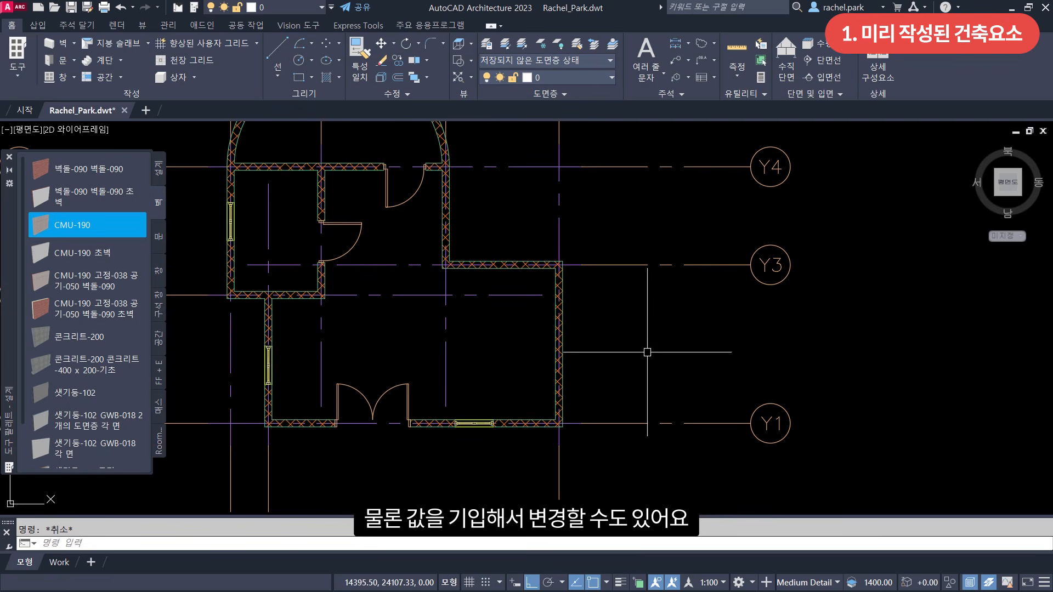
Add a Standard multi-landing stair starting at the lower wall's window, running to the right corner, up the right wall, and back along the upper wall.
scroll(698, 411, "down", 2)
scroll(699, 415, "up", 3)
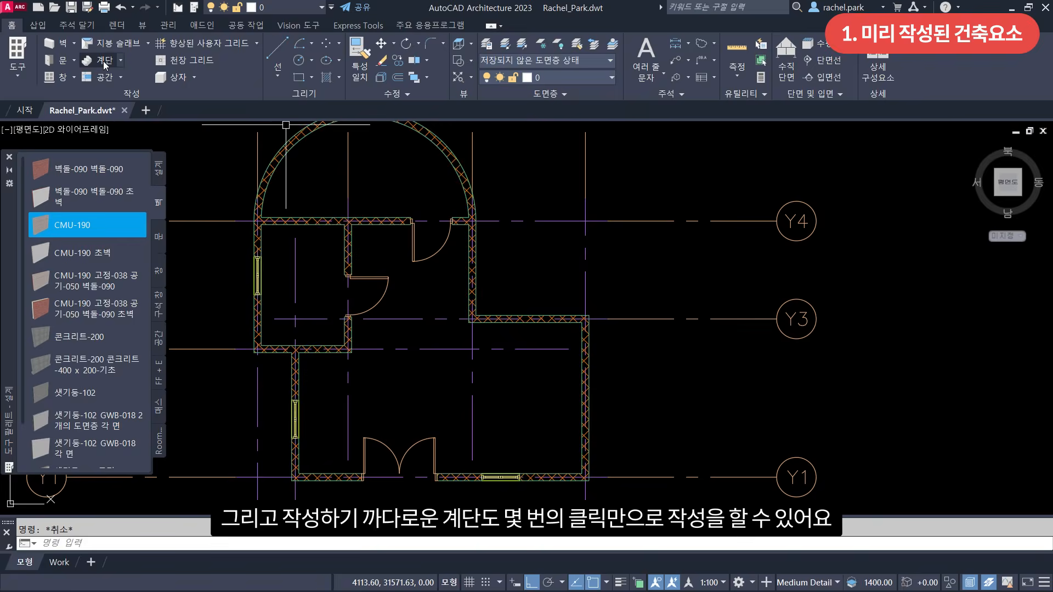
left_click(109, 64)
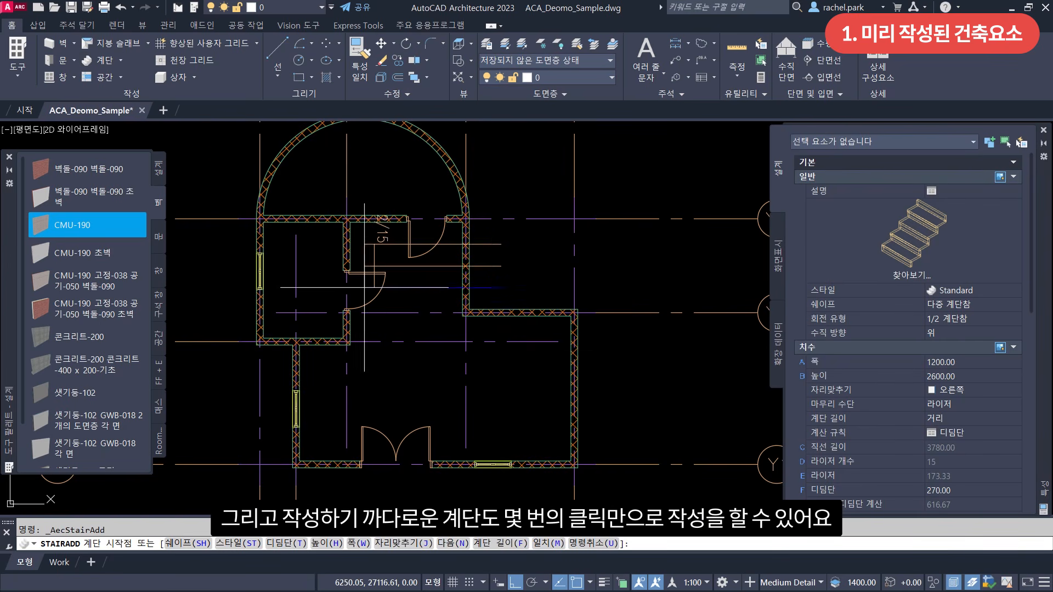
left_click(466, 447)
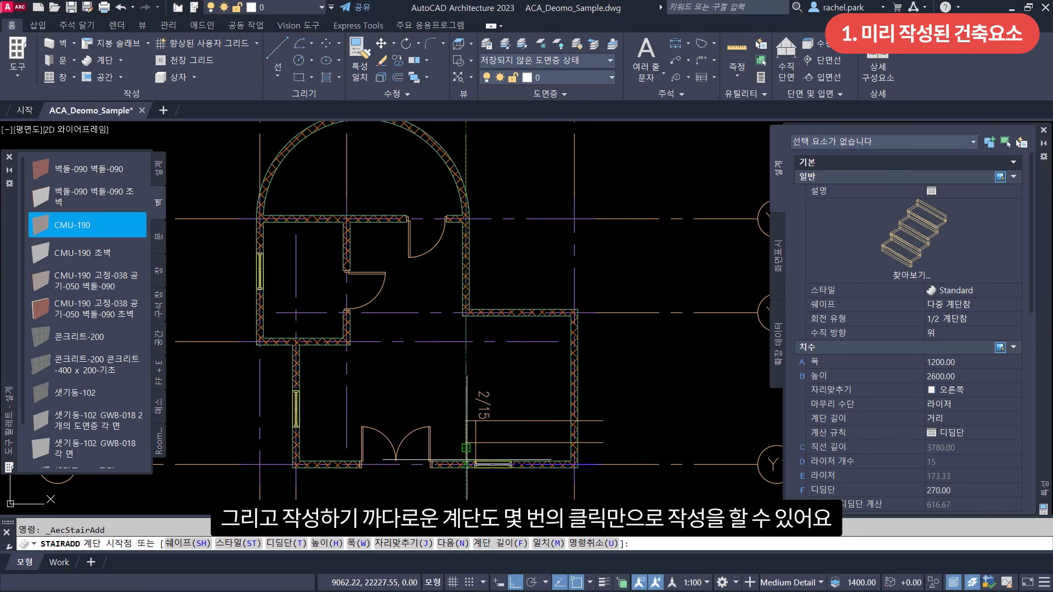
scroll(466, 457, "up", 4)
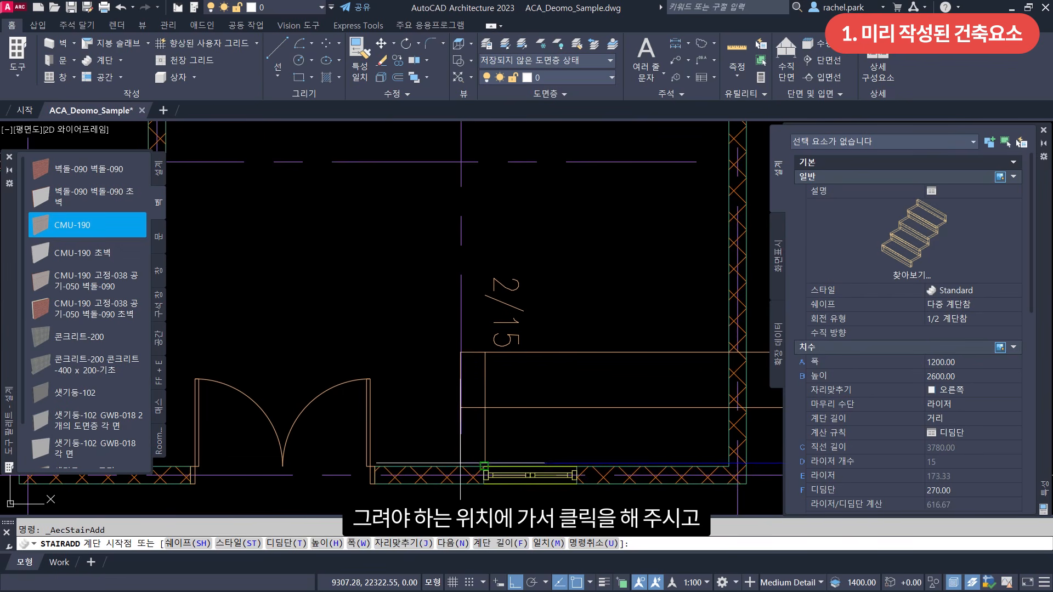
left_click(485, 465)
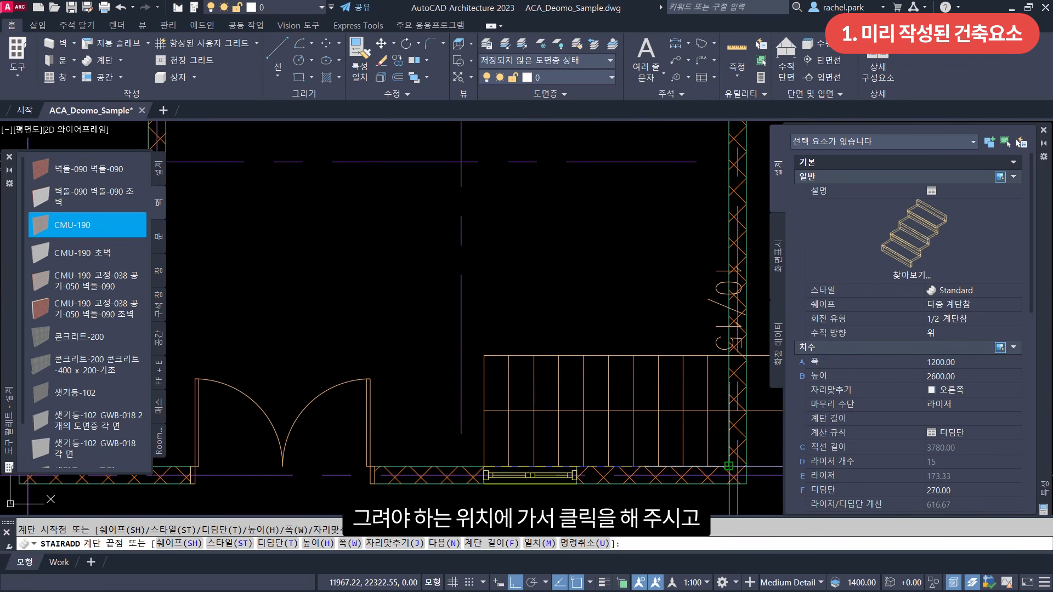
left_click(680, 466)
middle_click_drag(680, 221, 652, 276)
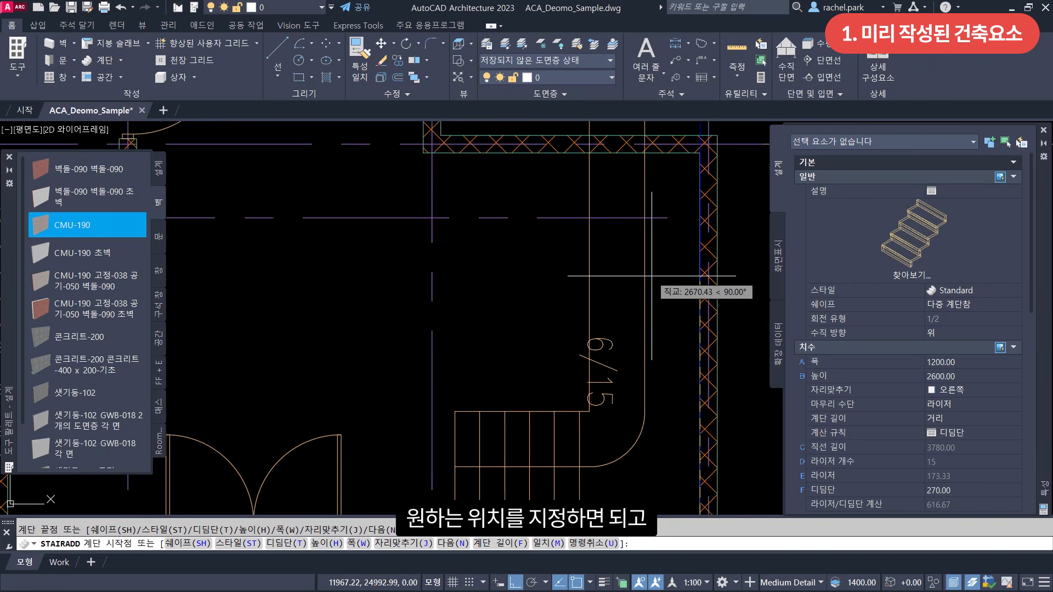
scroll(651, 276, "down", 3)
left_click(680, 201)
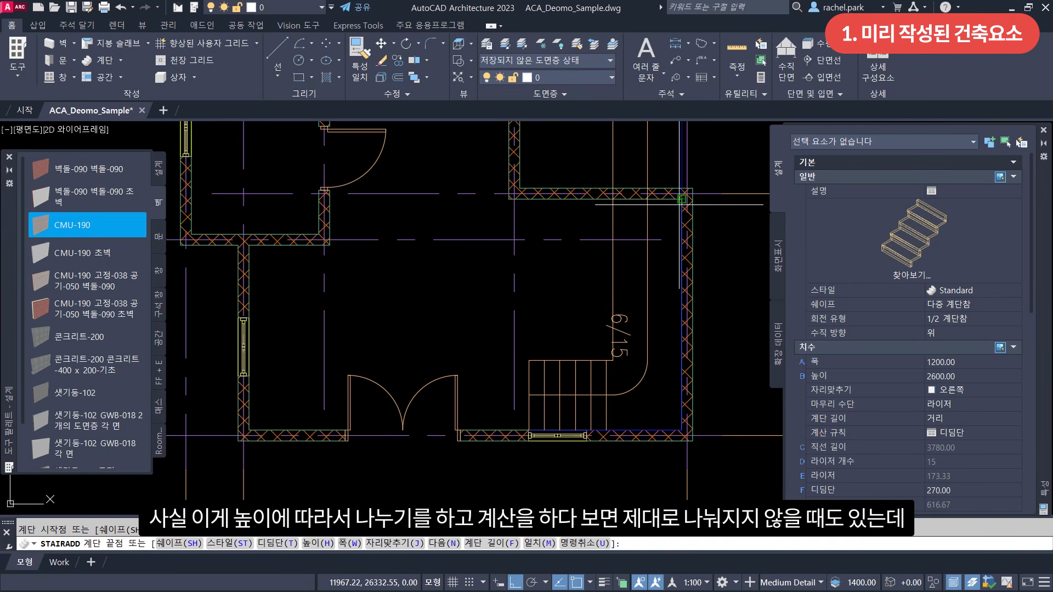
left_click(425, 223)
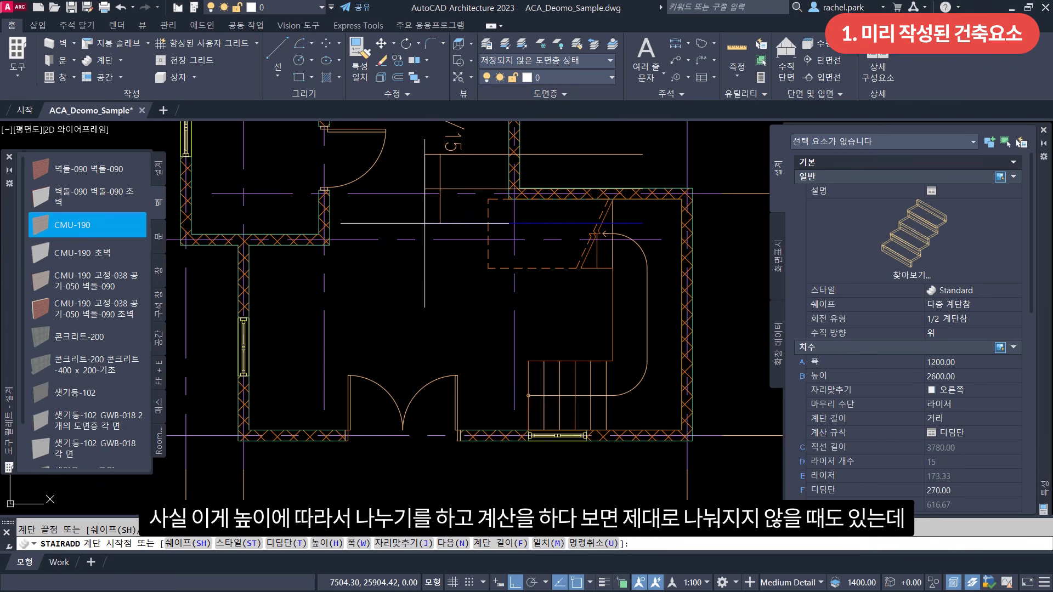
key("Return")
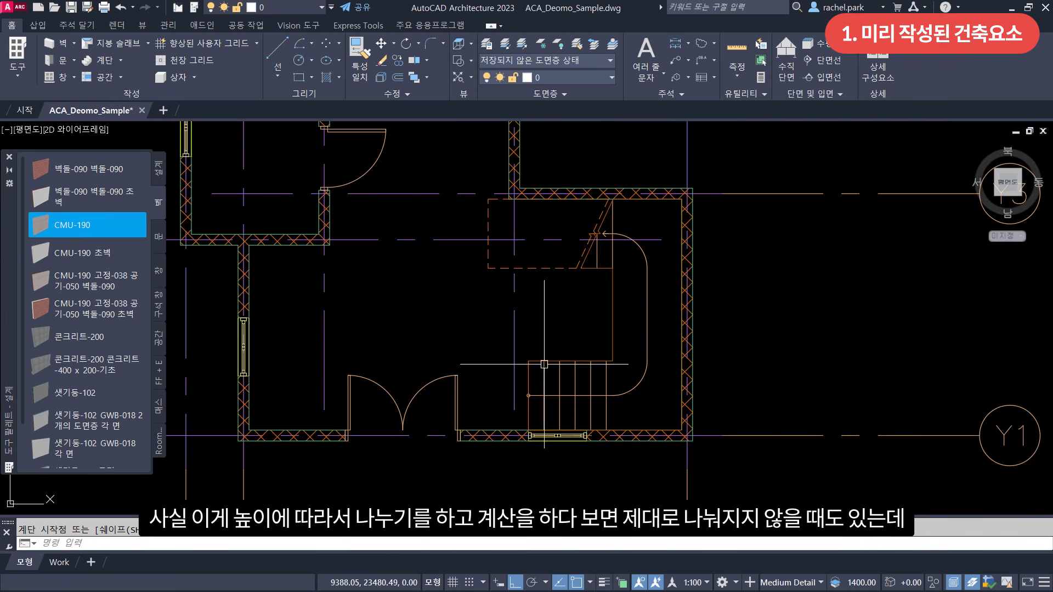
Stretch the stair's starting end slightly toward the double door along the lower wall.
left_click(529, 395)
left_click(529, 394)
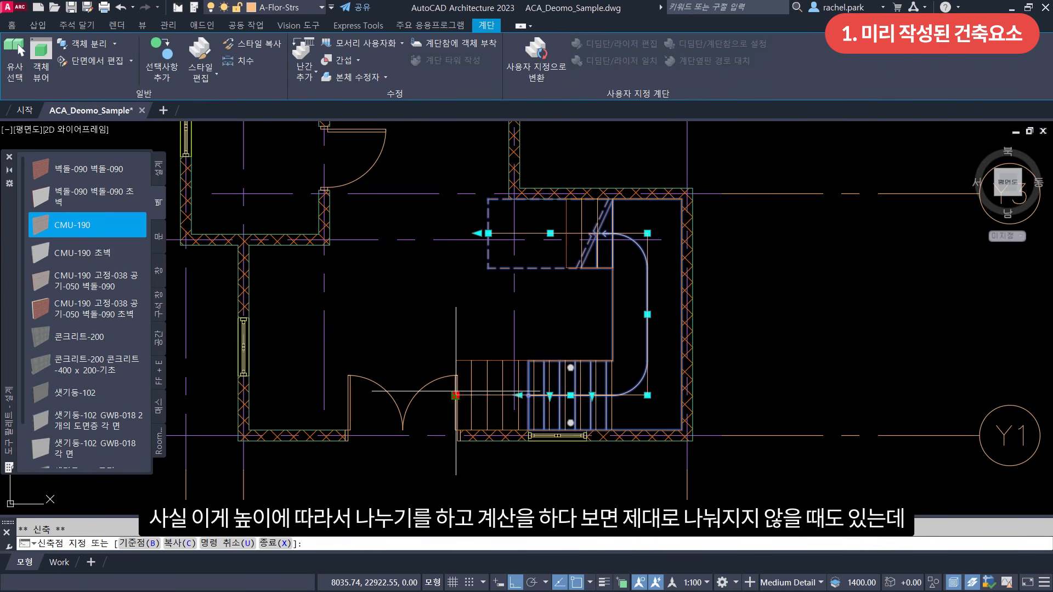
left_click(511, 395)
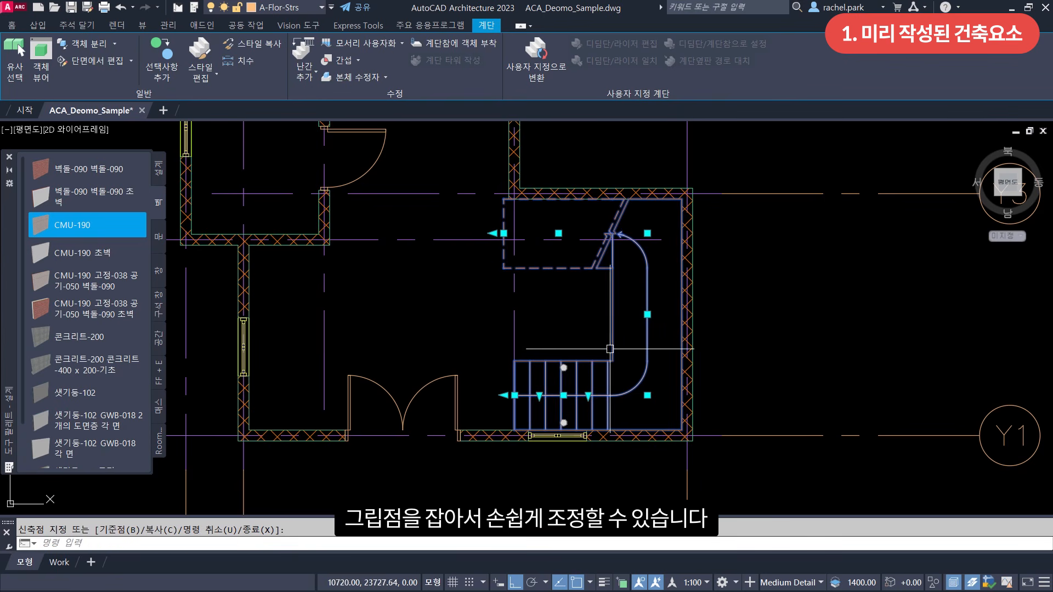
Apply the Half Wall Rail style from the content library to the stair and close the style browser.
key("ctrl+1")
left_click(904, 259)
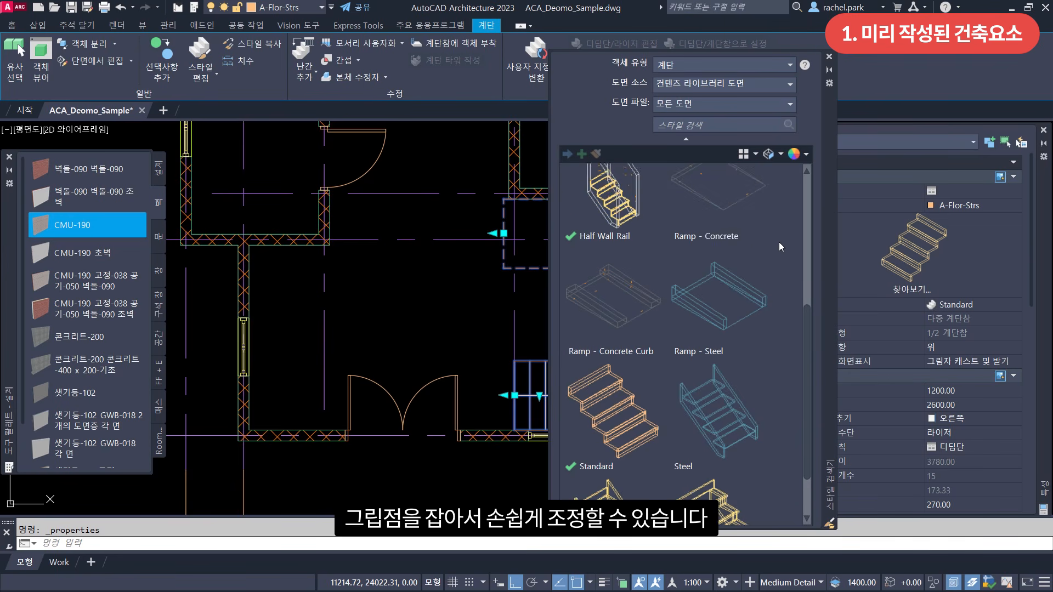
scroll(703, 214, "up", 2)
left_click(623, 242)
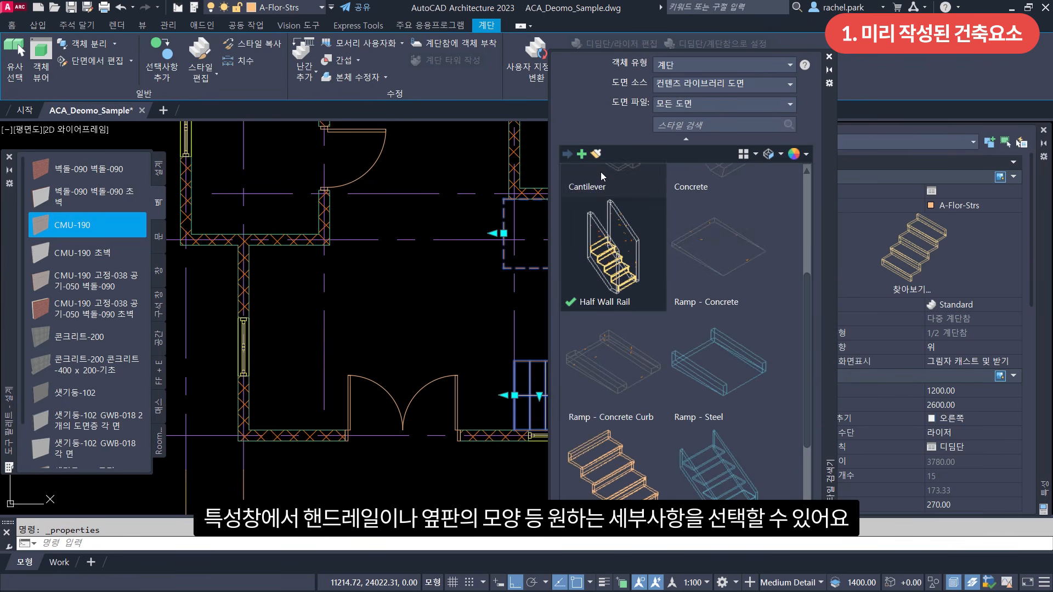
left_click(829, 57)
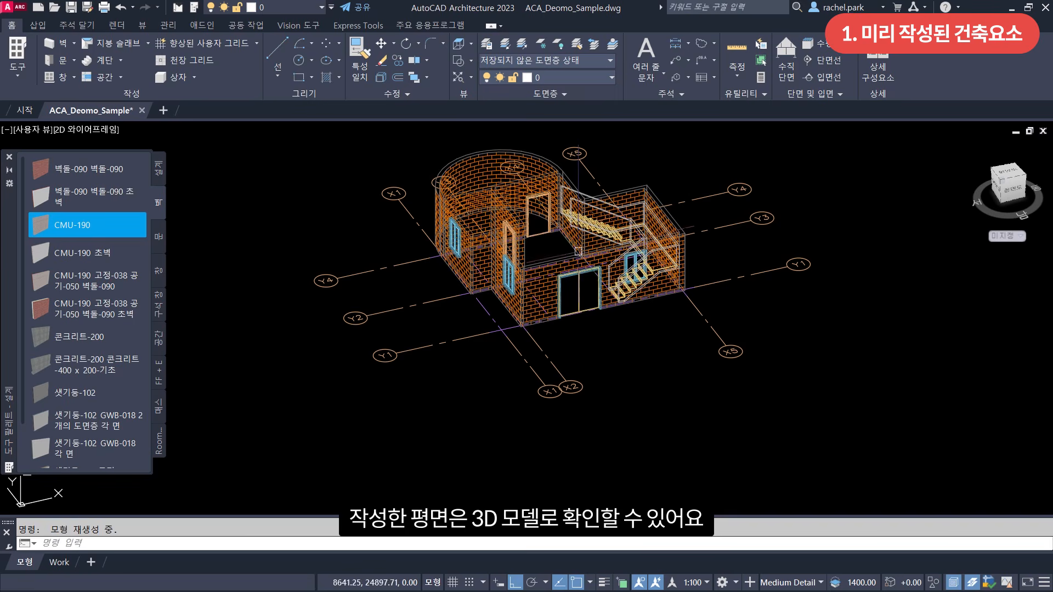
Inspect the house as a 3D model, switch to the custom sketch visual style, and examine it from another angle.
scroll(577, 251, "up", 4)
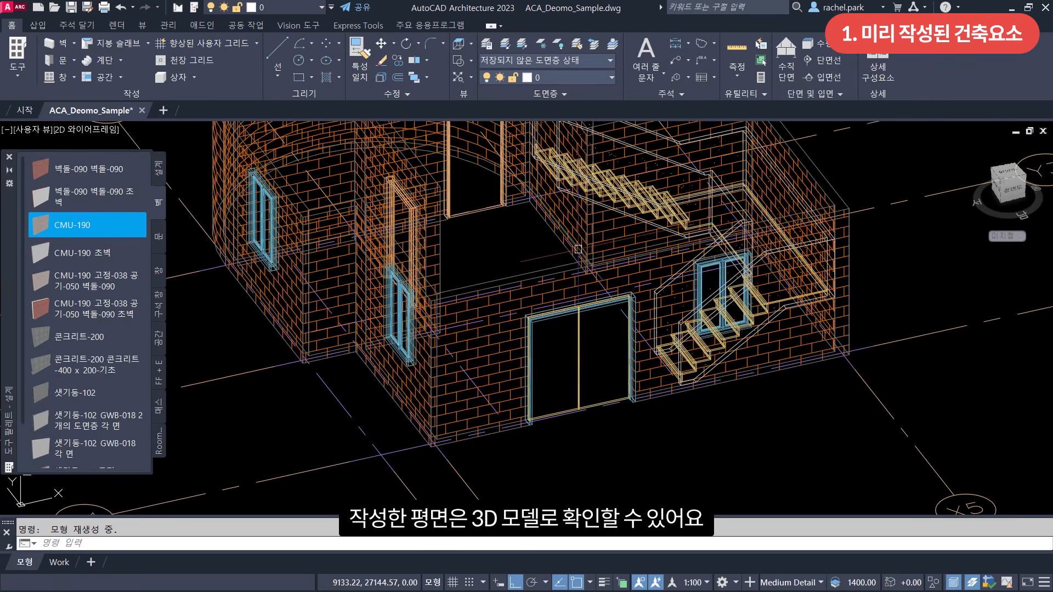
scroll(570, 299, "down", 2)
mouse_move(569, 293)
middle_mouse_down()
mouse_move(558, 333)
mouse_move(525, 354)
mouse_move(610, 361)
mouse_move(613, 379)
middle_mouse_up()
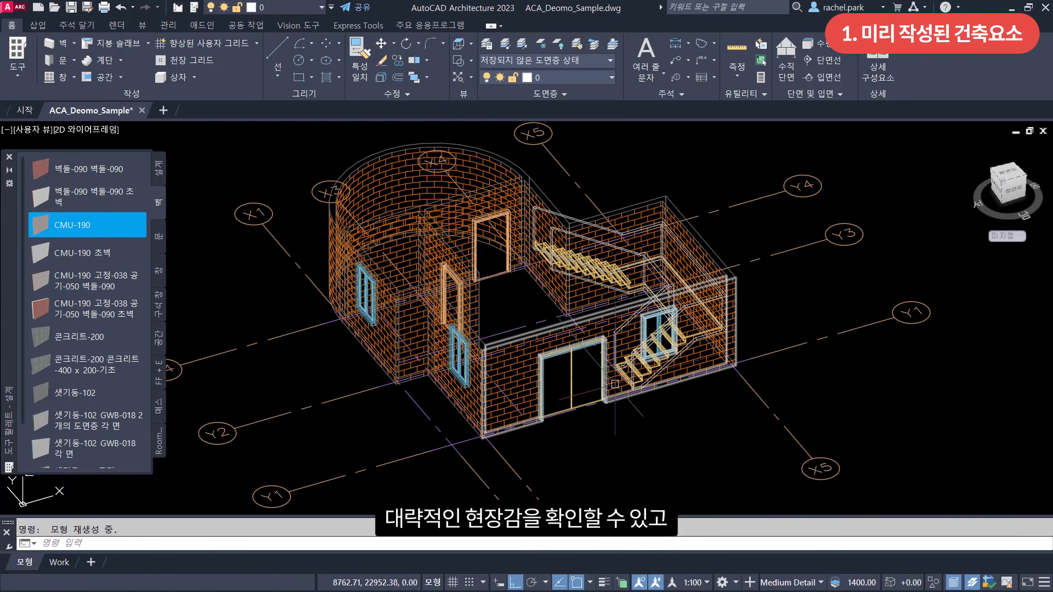
left_click(100, 129)
mouse_move(208, 146)
left_click(259, 157)
mouse_move(351, 285)
middle_mouse_down("shift")
mouse_move(472, 374)
mouse_move(504, 384)
middle_mouse_up("shift")
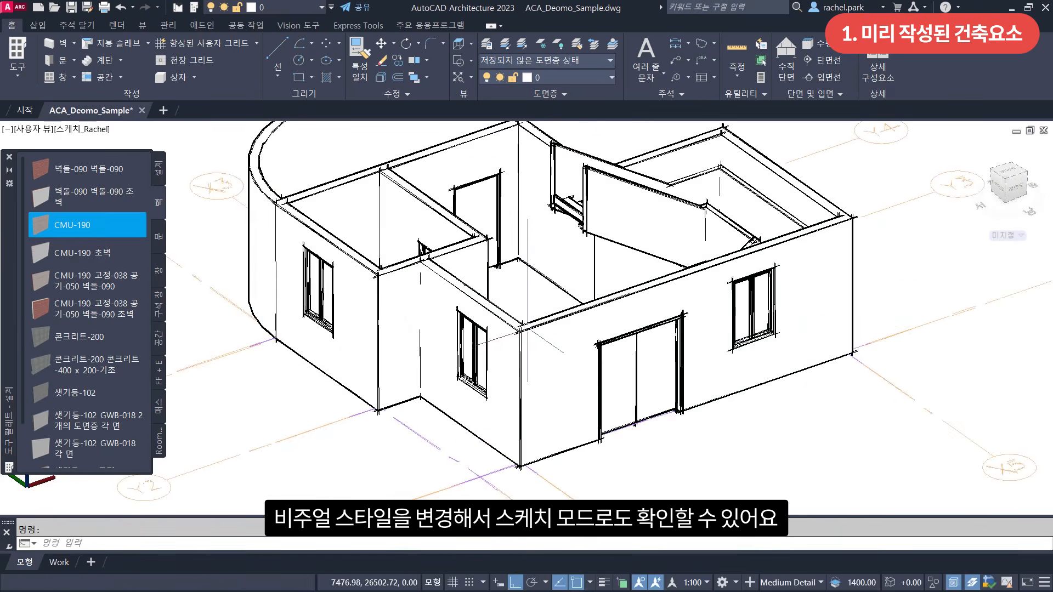
Return the house to the top view and the 2D Wireframe visual style.
scroll(493, 329, "up", 2)
left_click(50, 130)
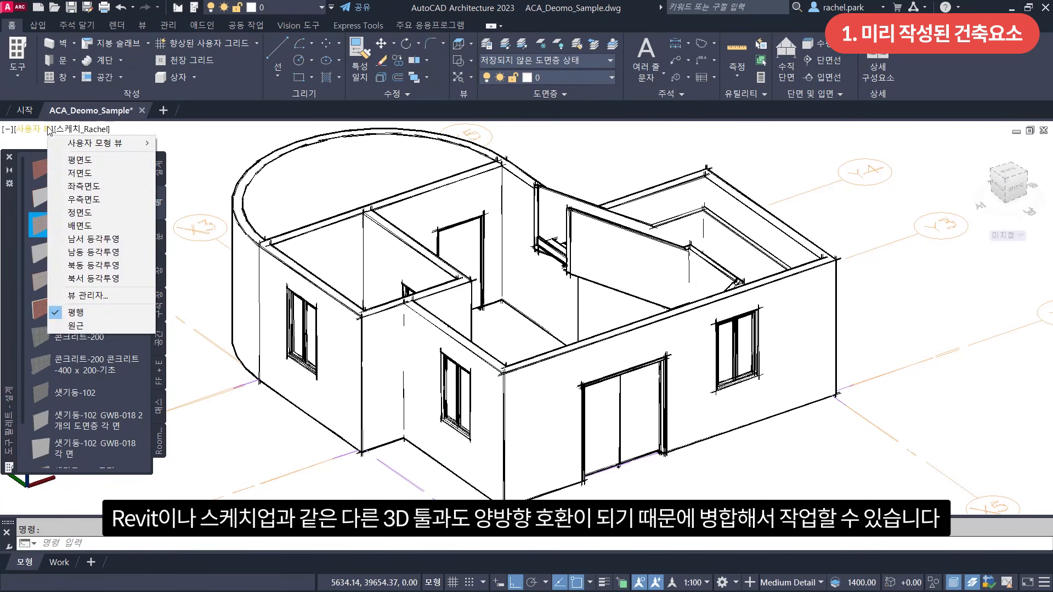
left_click(68, 163)
left_click(83, 130)
left_click(110, 154)
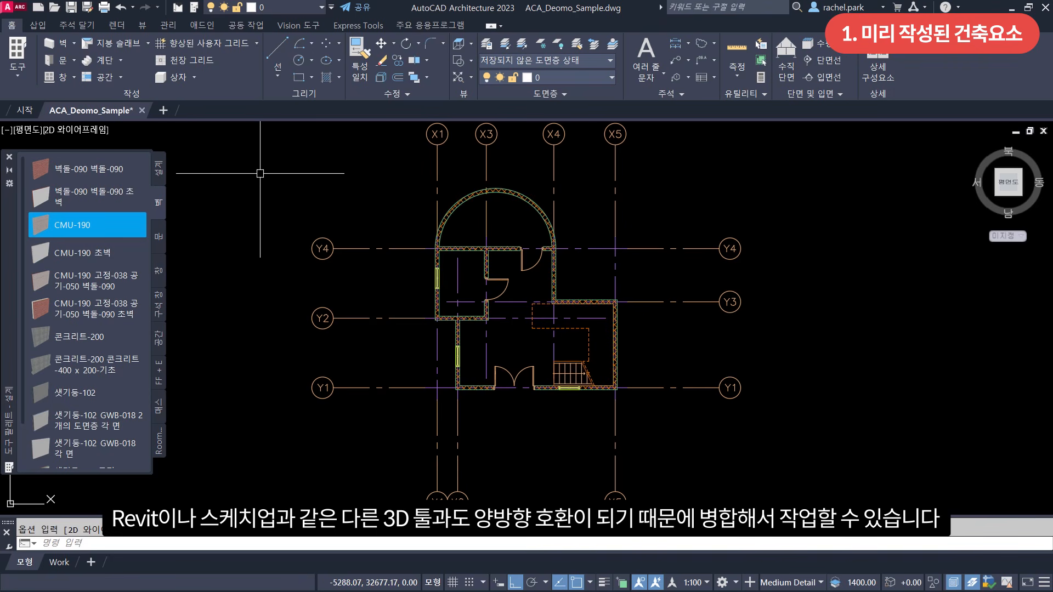
Open the layer manager with the LA command.
type("la")
key("Return")
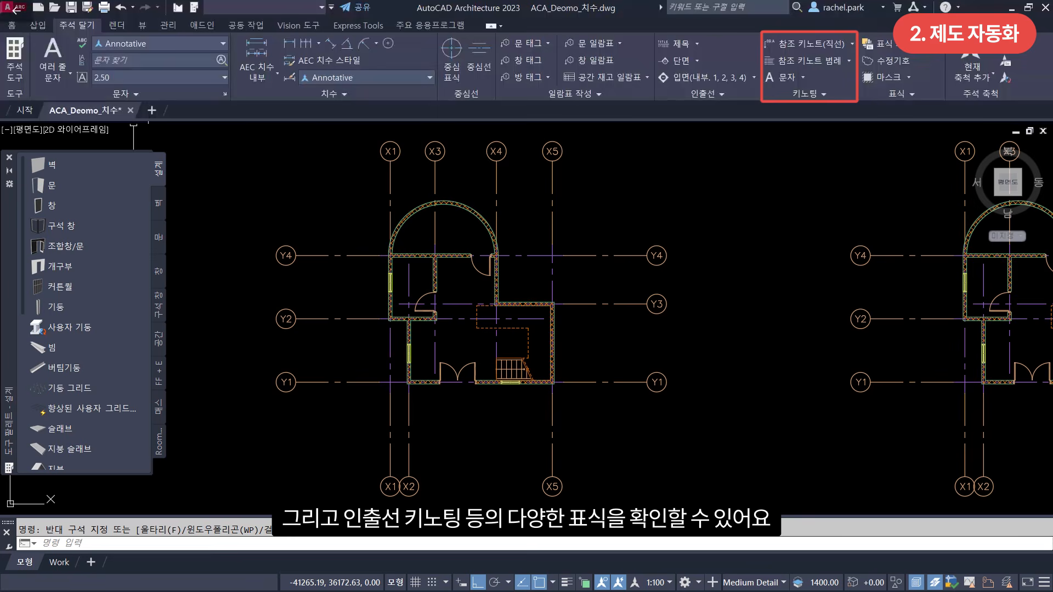
Switch the tool palettes to the Document group and look through its dimension, callout, tag, schedule and remaining palettes.
right_click(9, 425)
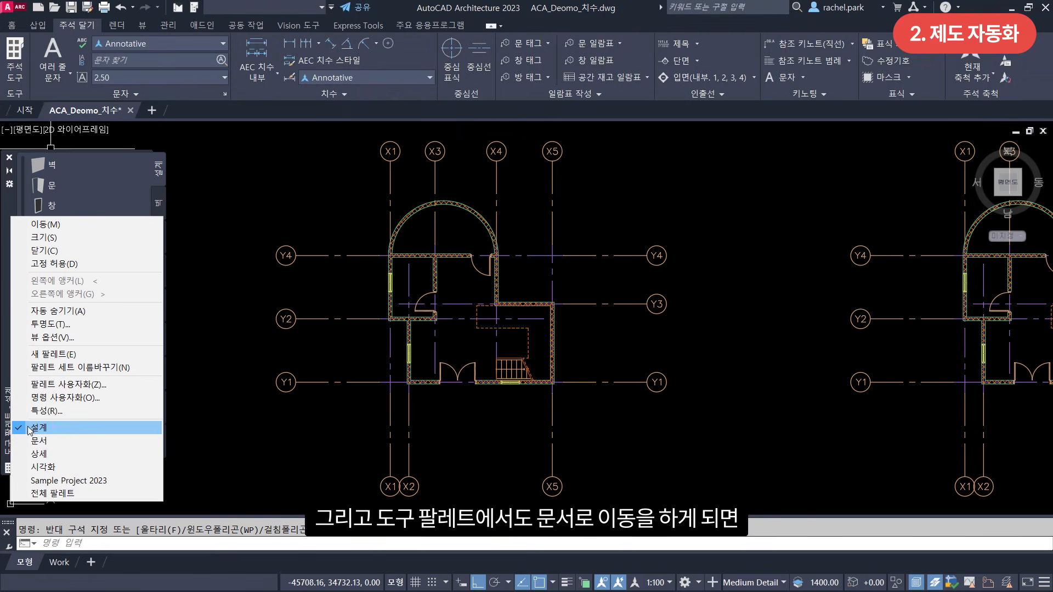
left_click(40, 440)
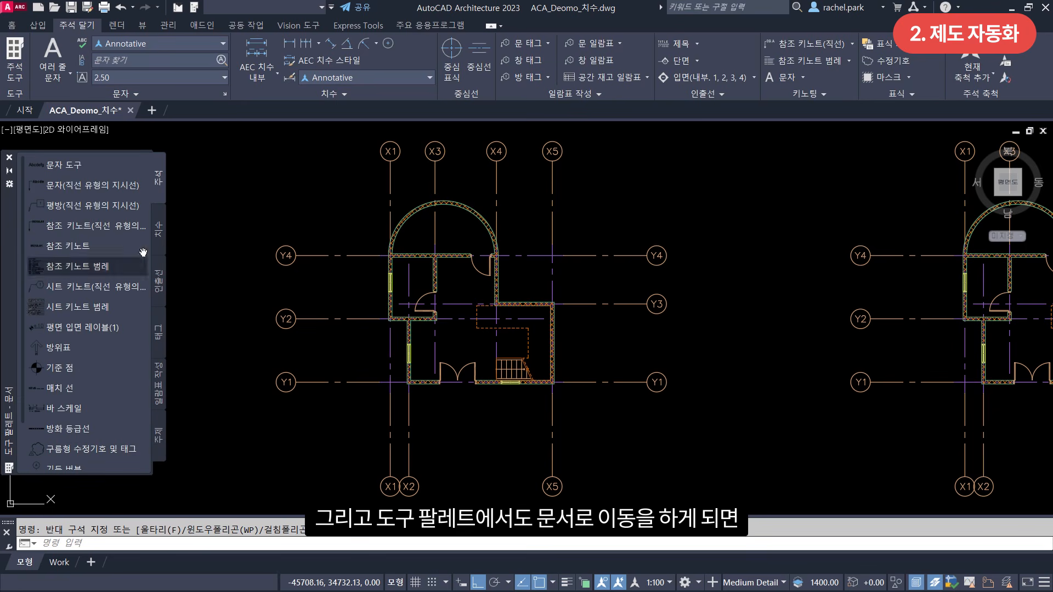
left_click(159, 230)
left_click(159, 280)
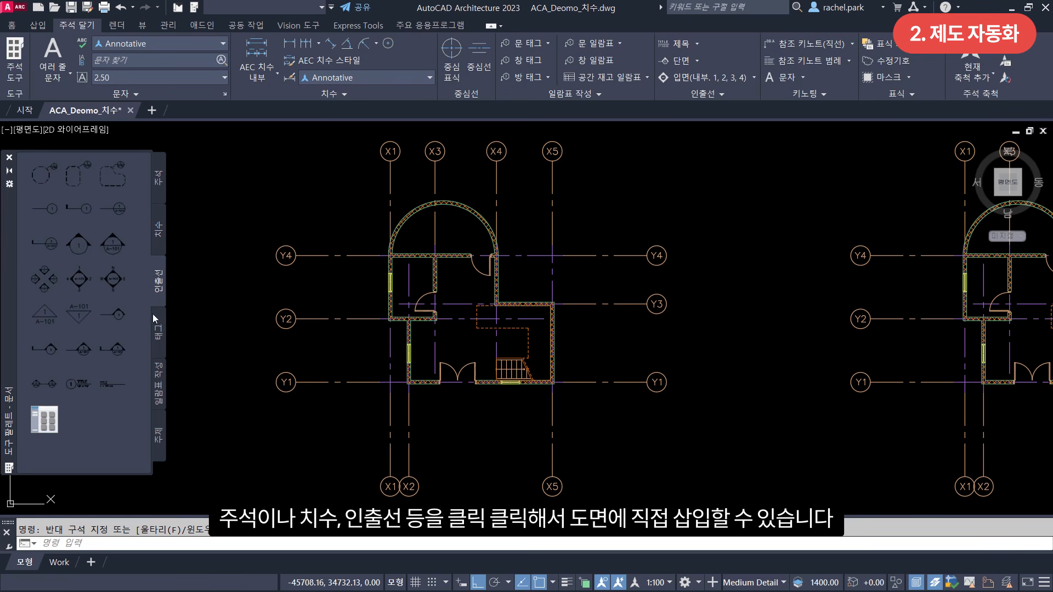
left_click(158, 328)
left_click(158, 378)
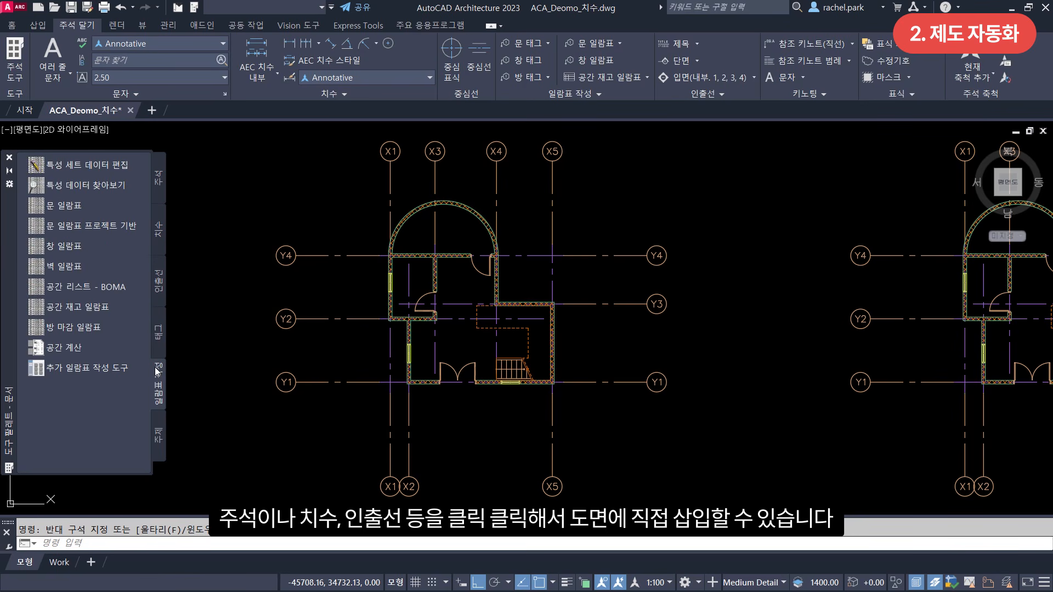
left_click(159, 438)
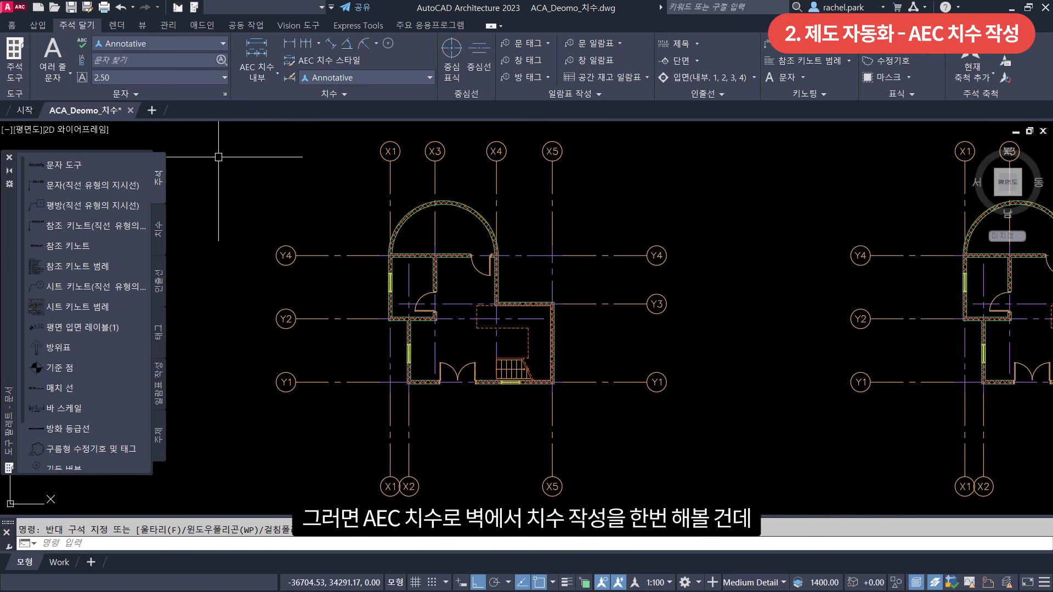
Add an AEC dimension for the lower and right outer walls, placing the dimension chains below the plan.
left_click(257, 60)
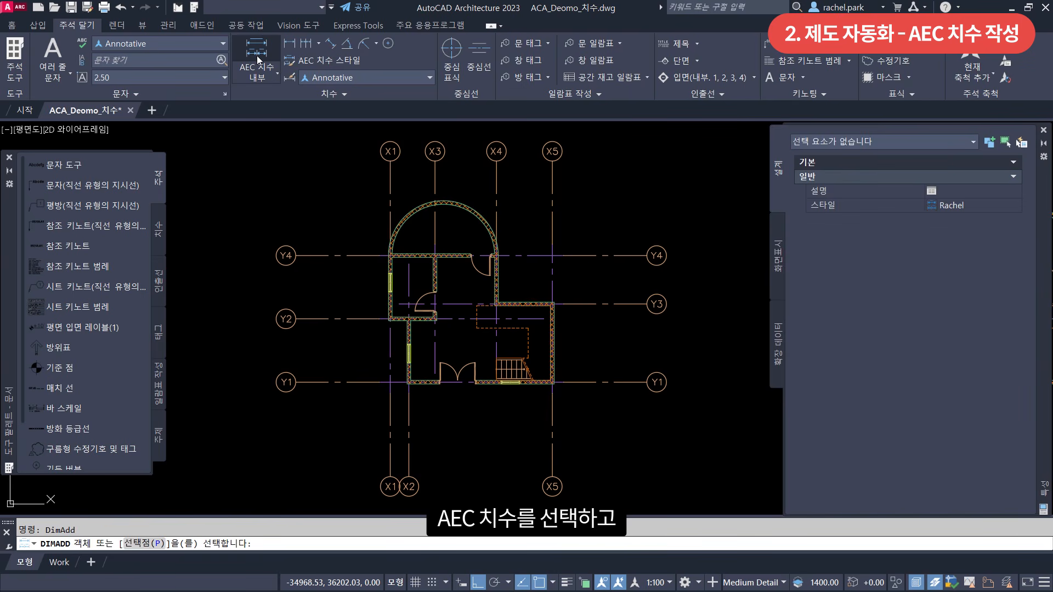
scroll(504, 397, "up", 4)
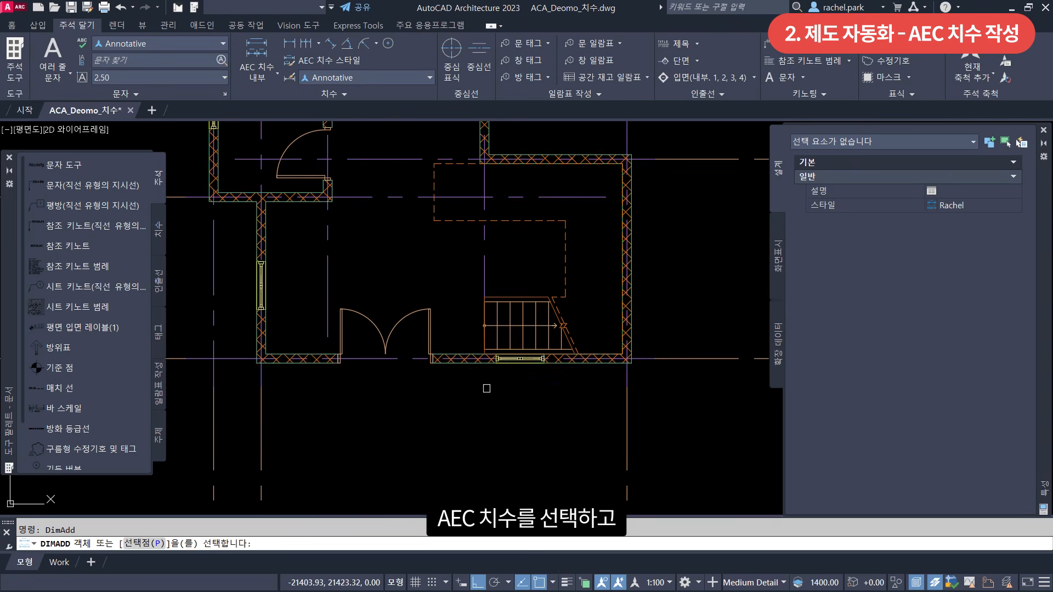
left_click(460, 364)
left_click(631, 321)
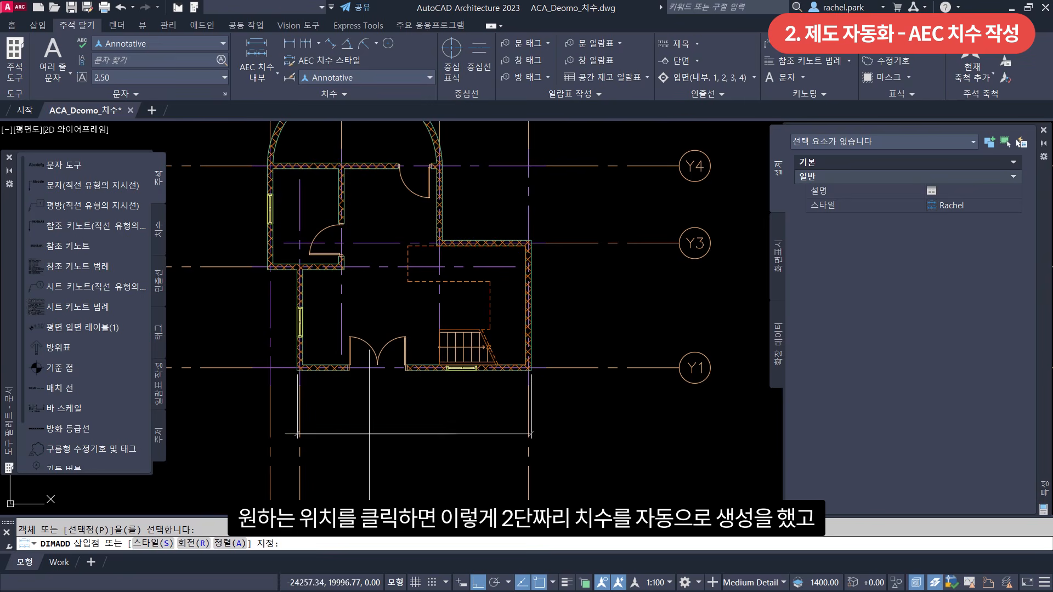
left_click(417, 422)
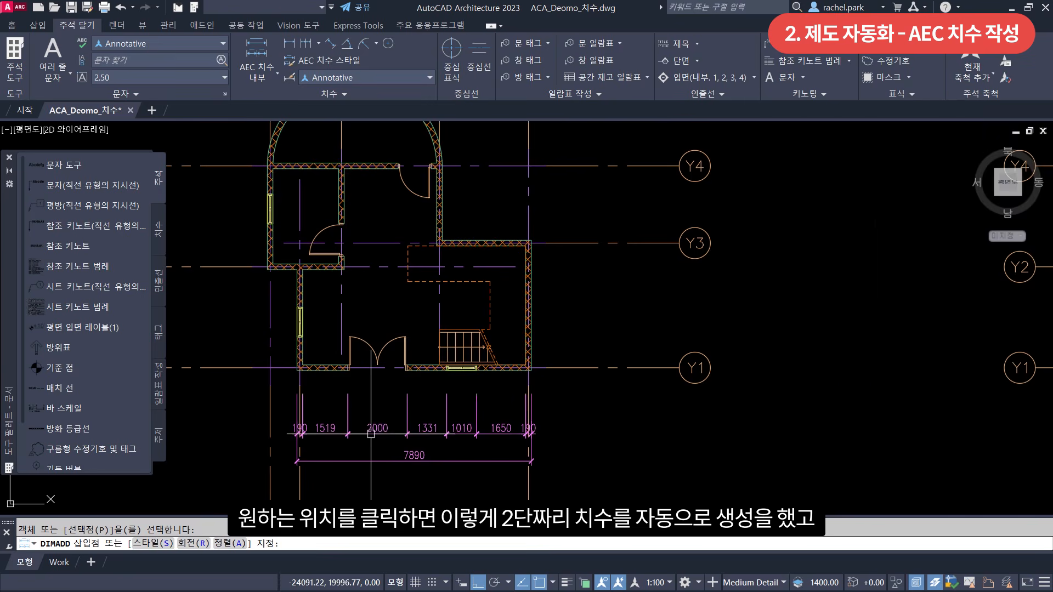
scroll(526, 433, "up", 3)
middle_click_drag(624, 419, 709, 416)
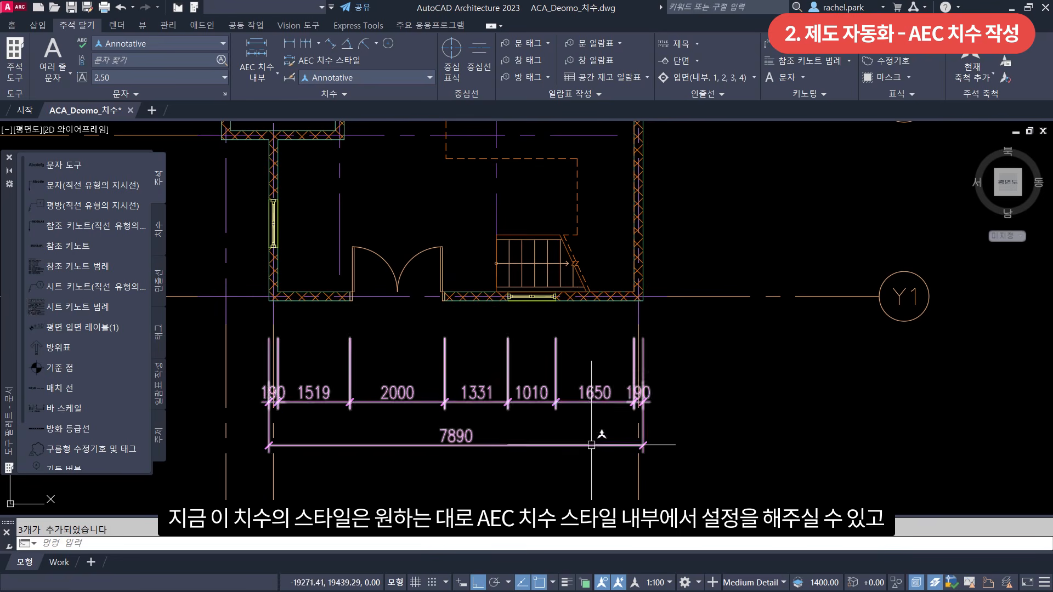
Change the style of the AEC dimension below the plan to Standard.
left_click(588, 465)
left_click(565, 444)
left_click(566, 444)
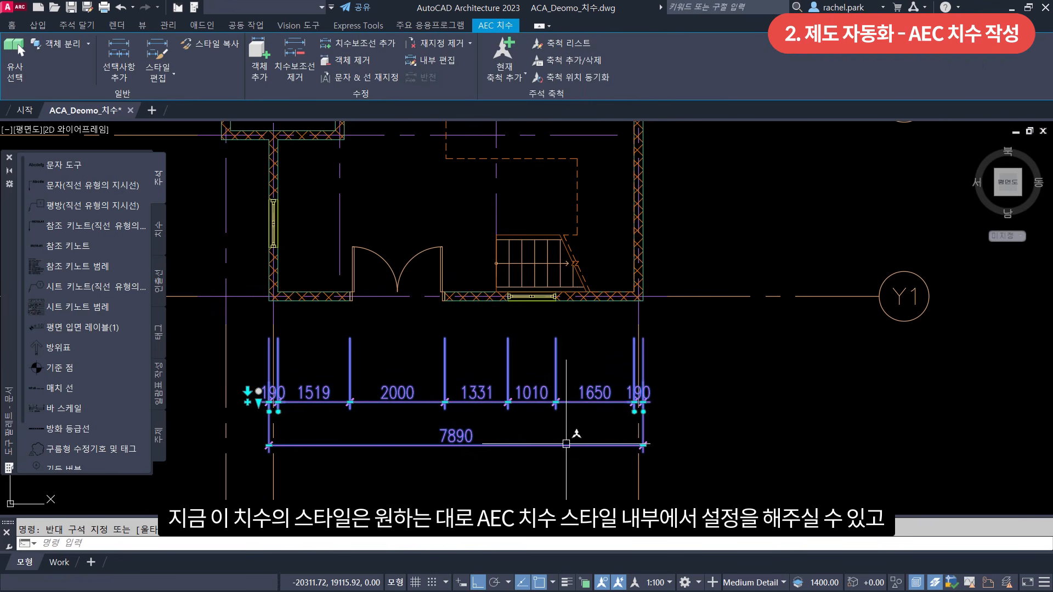
double_click(566, 444)
left_click(973, 219)
left_click(968, 252)
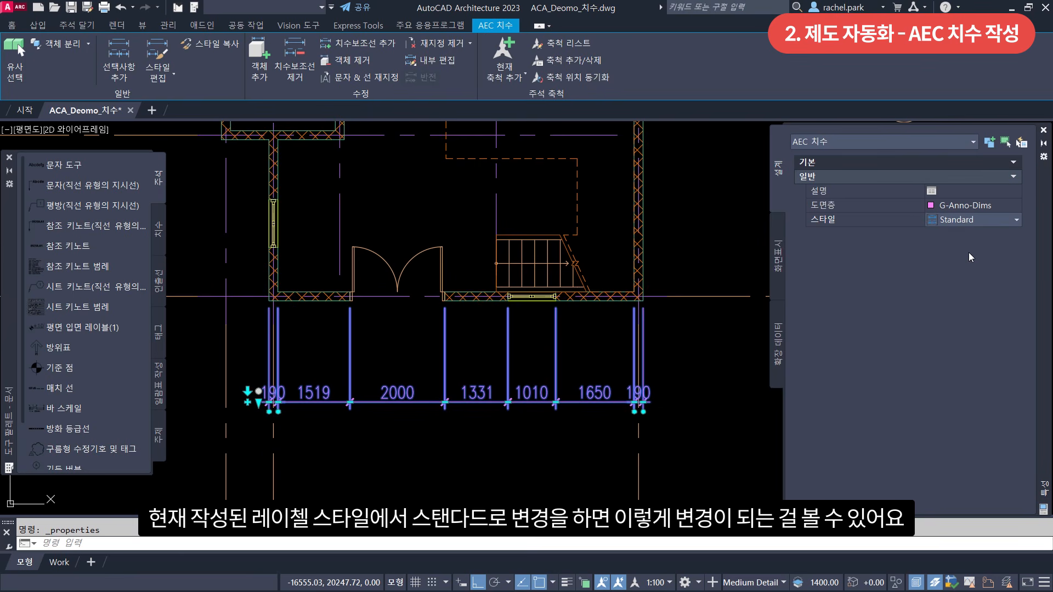
Set the AEC dimension back to the custom two-tier style and clear the selection.
left_click(969, 221)
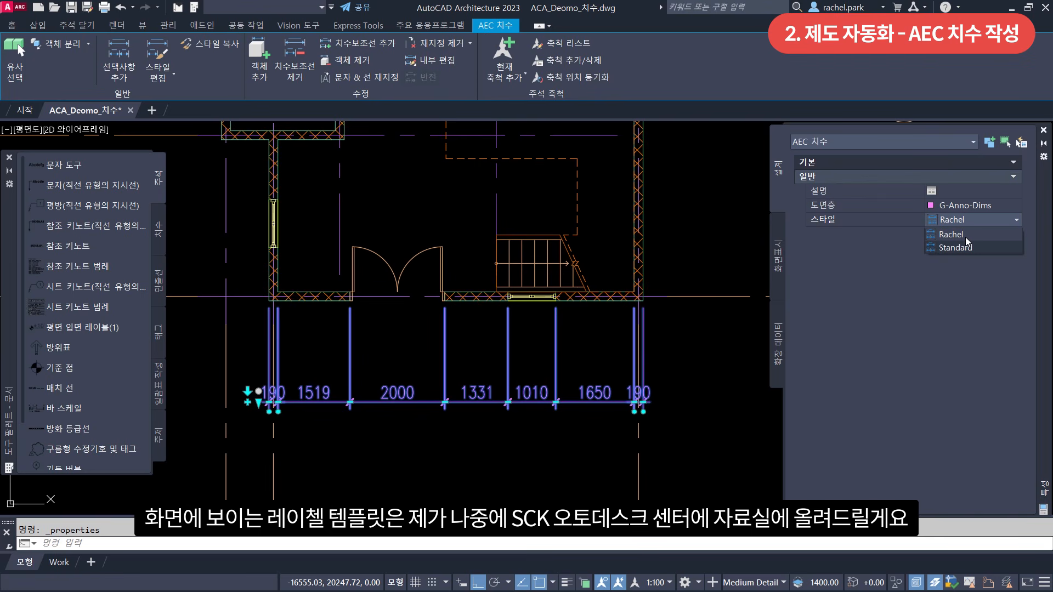
left_click(965, 236)
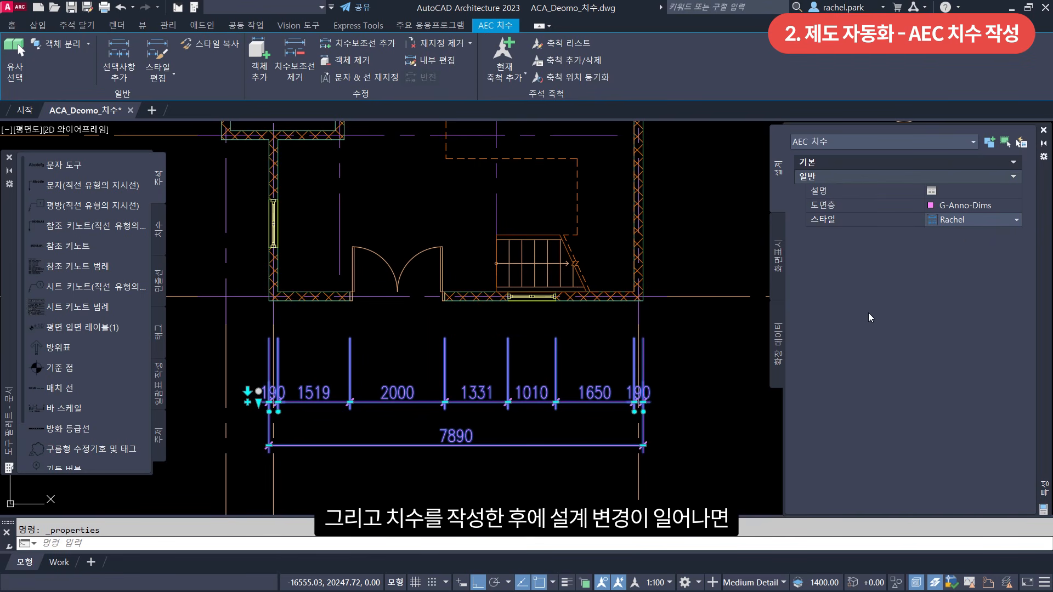
left_click(703, 356)
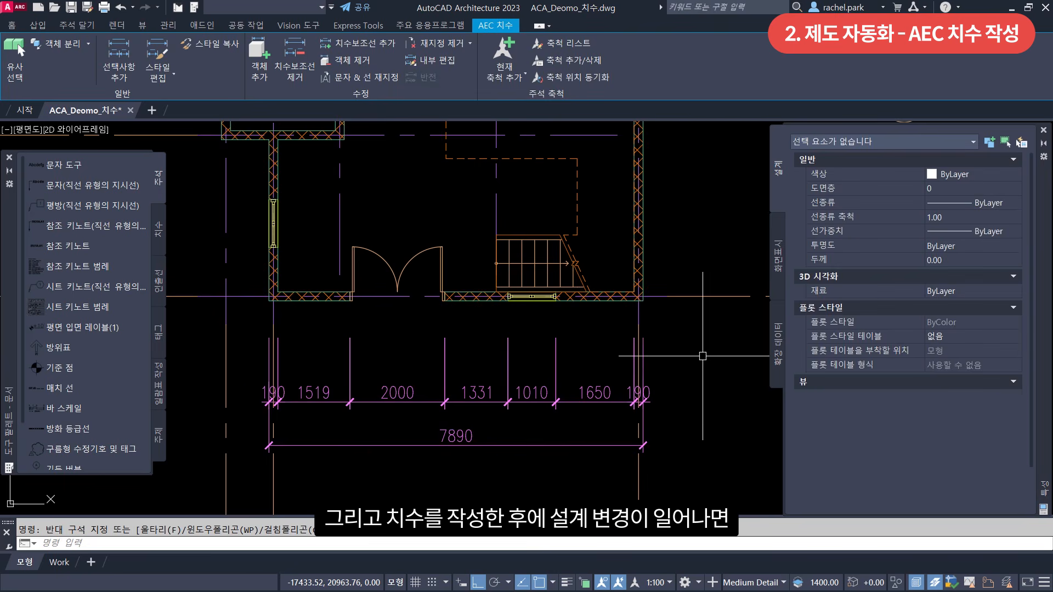
Try deleting the double entrance door from the lower wall to test how the AEC dimension responds.
key("Escape")
left_click(442, 269)
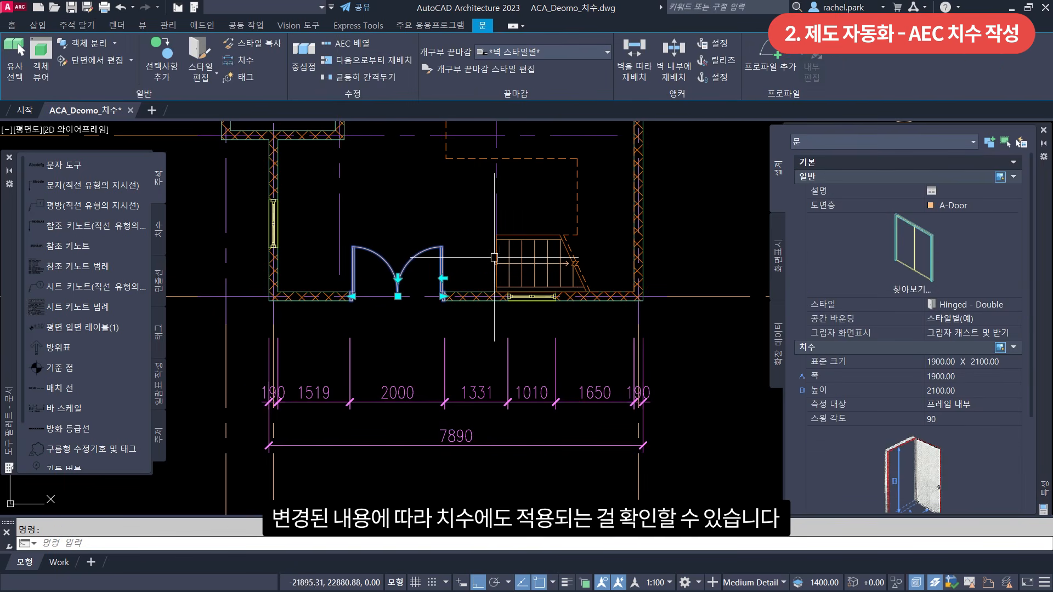
key("Delete")
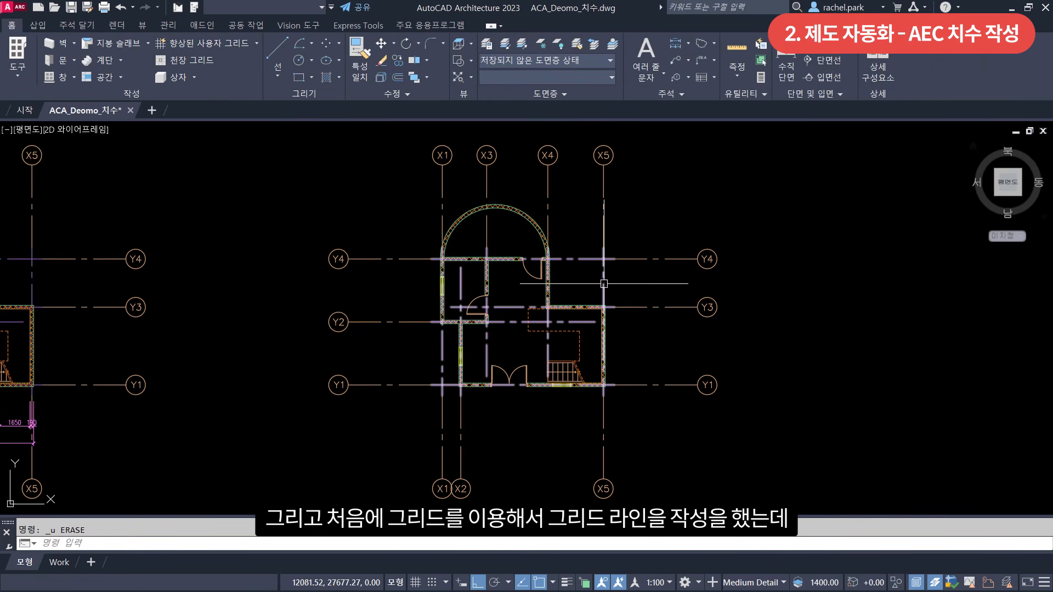
Dimension the column grid of the second plan on all four sides with the default 3400 offset.
left_click(604, 284)
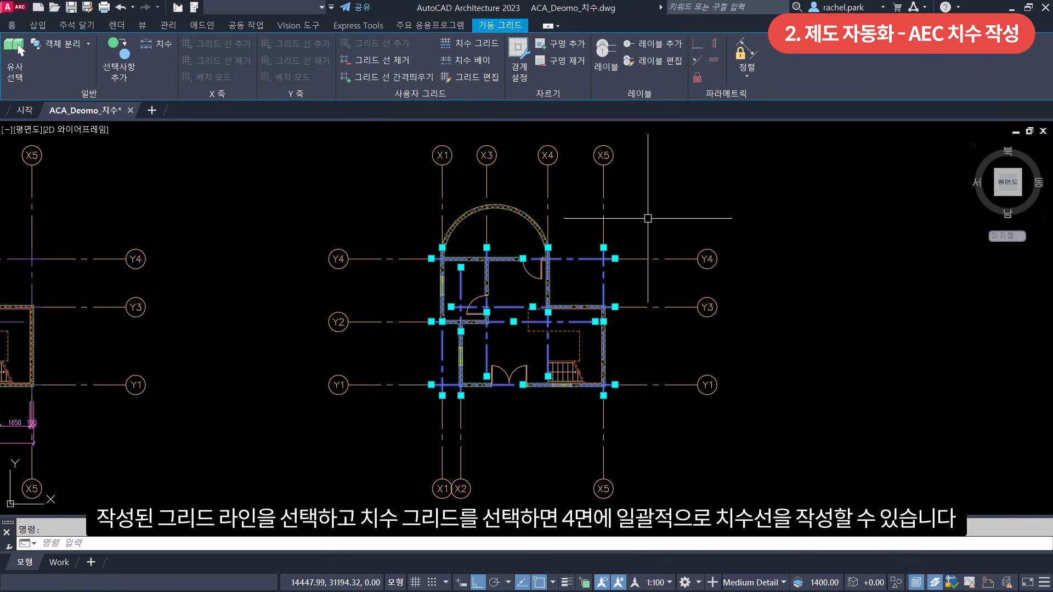
left_click(482, 43)
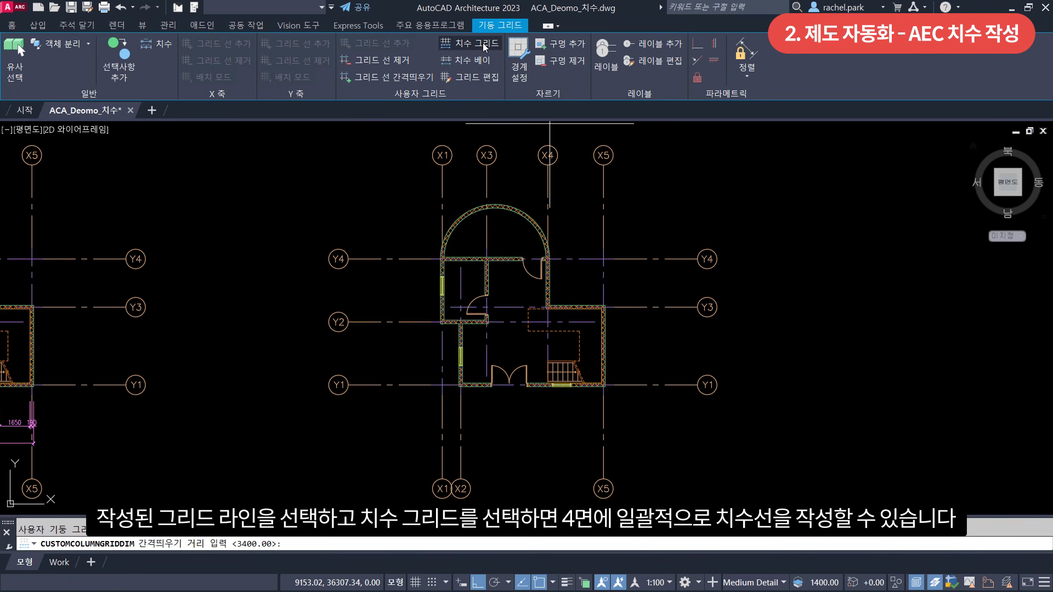
key("Return")
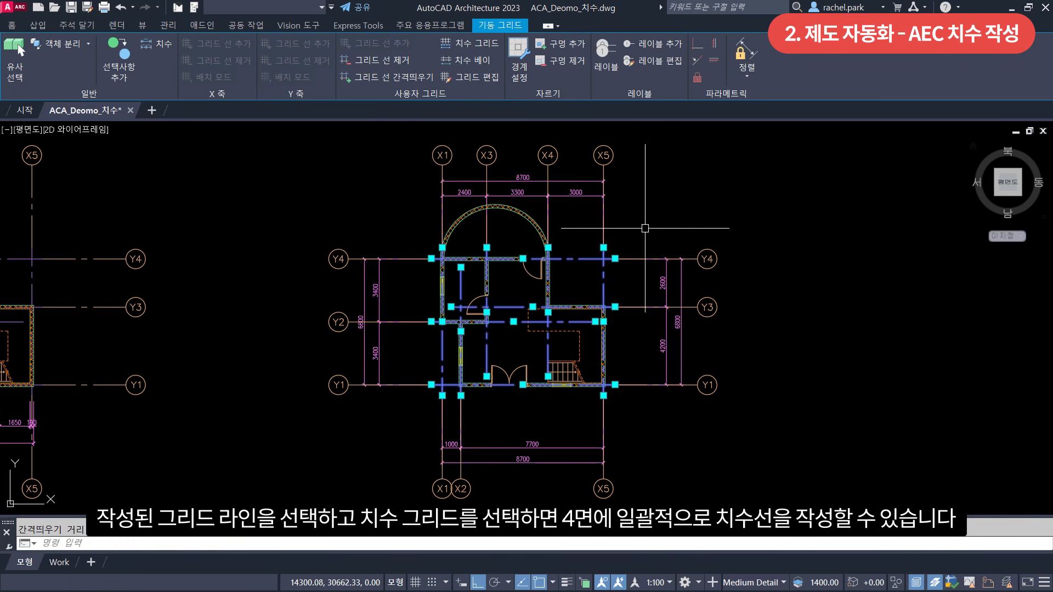
key("Escape")
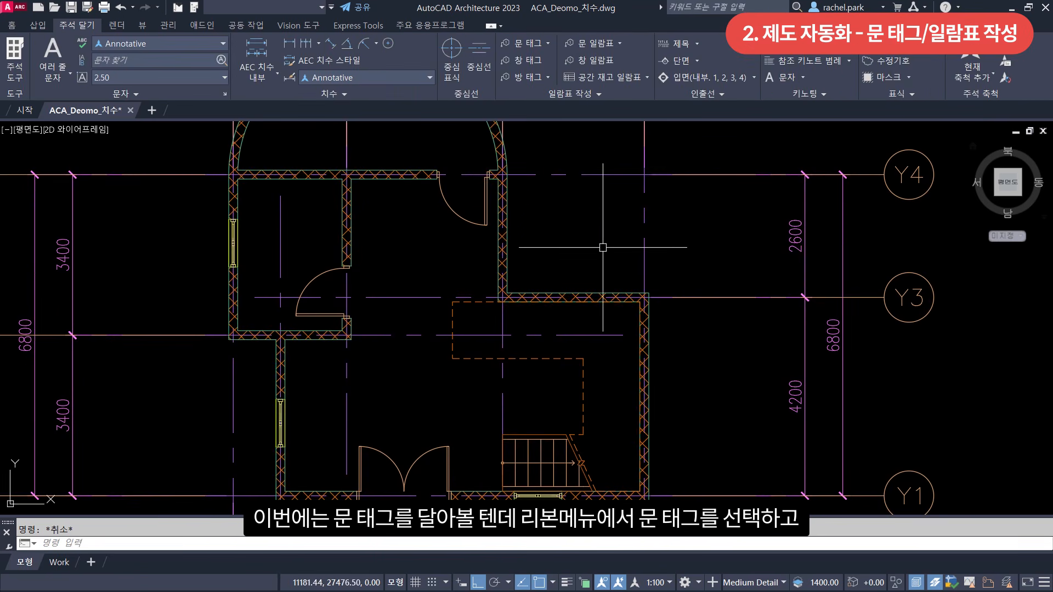
Tag the small room's interior door, placing the tag beside it and accepting its property set data.
left_click(525, 49)
left_click(527, 66)
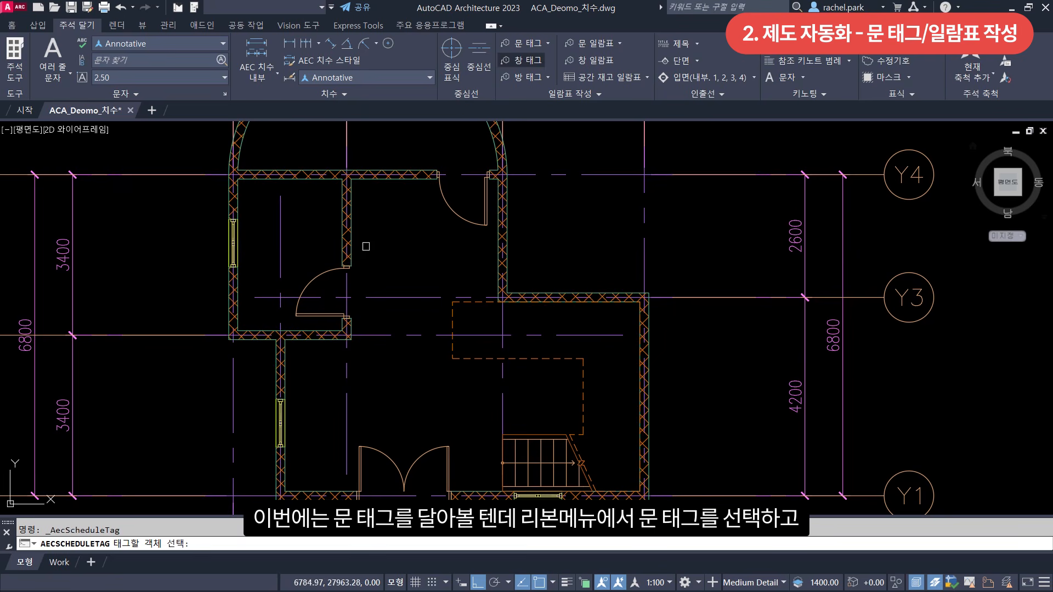
scroll(381, 301, "up", 4)
left_click(384, 299)
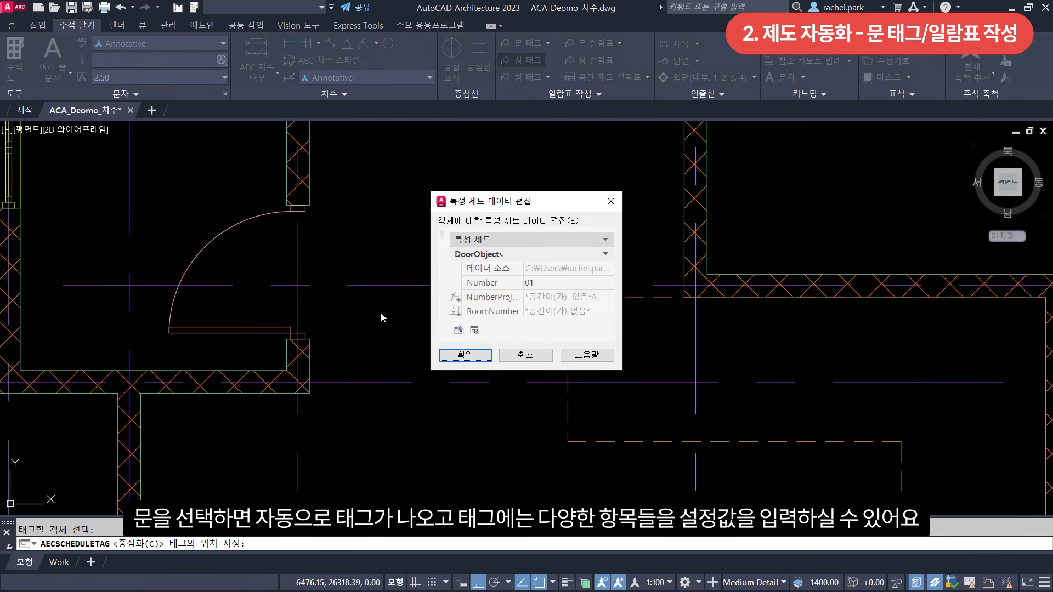
scroll(569, 297, "down", 3)
scroll(570, 299, "up", 5)
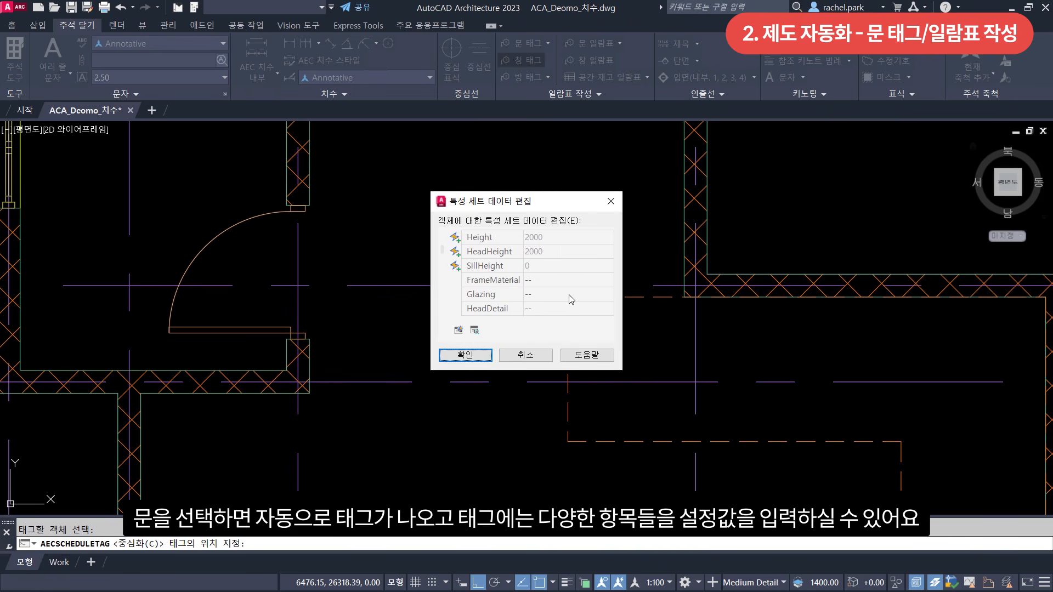
left_click(464, 354)
Tag the door below the semicircular room and the double entrance door, accepting their property set data.
scroll(462, 310, "down", 4)
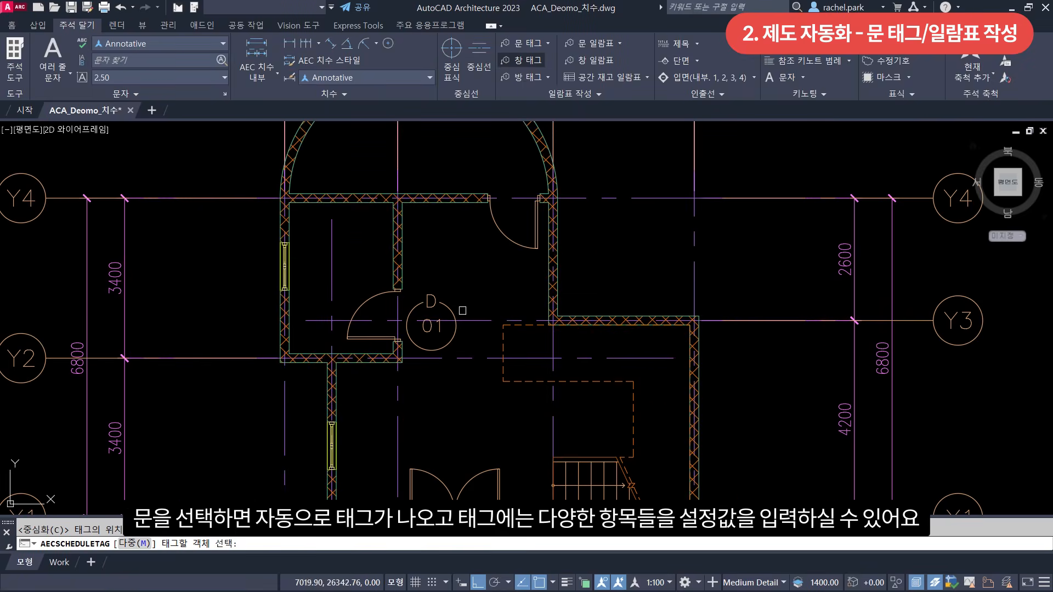
left_click(518, 236)
left_click(514, 165)
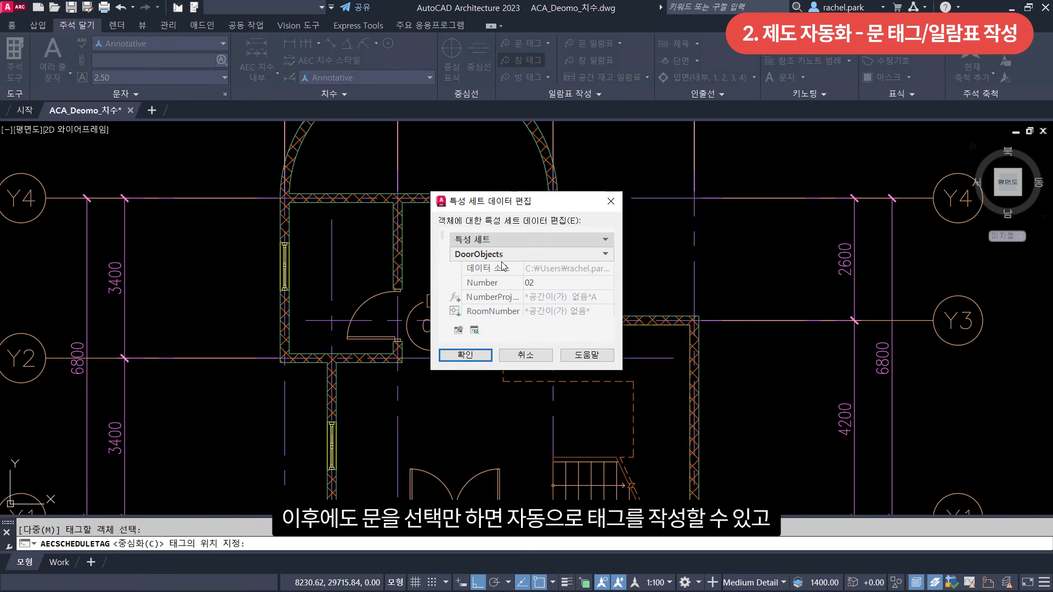
left_click(465, 355)
middle_click_drag(471, 416, 499, 275)
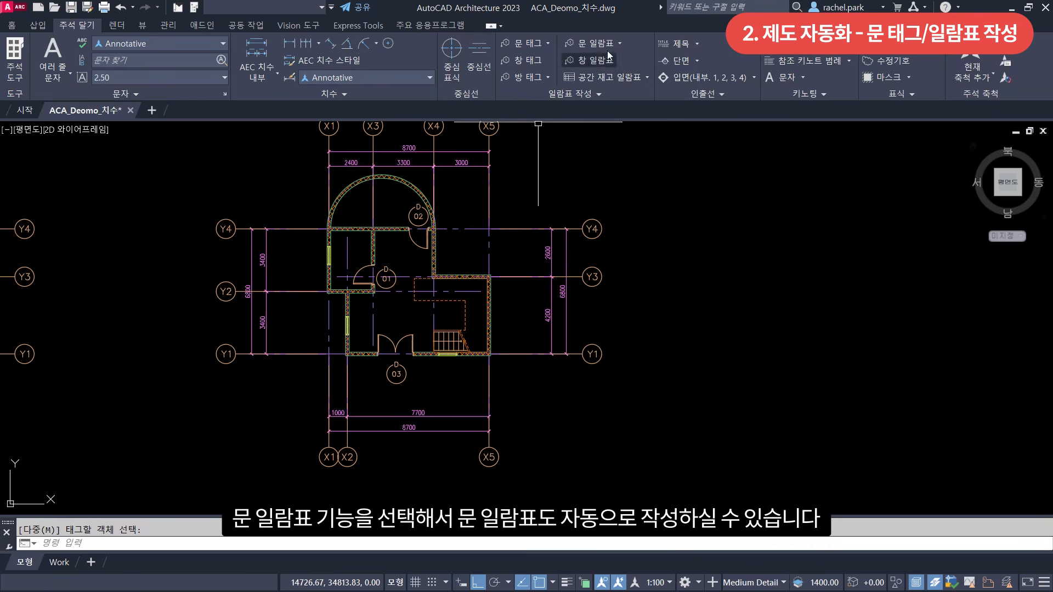
Create a door schedule for the plan's doors and place the table below the plan.
left_click(617, 43)
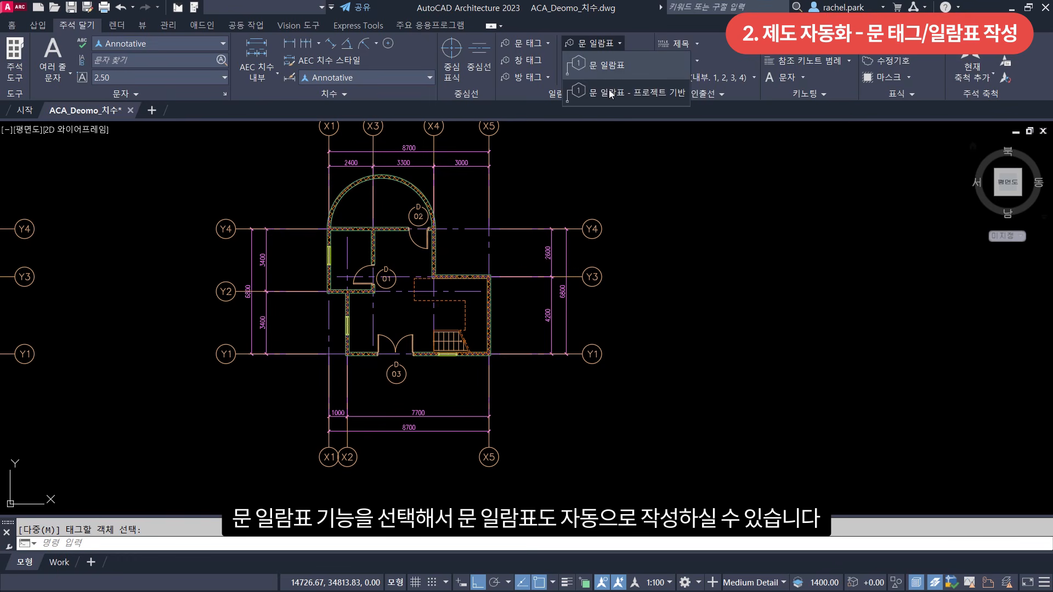
left_click(604, 67)
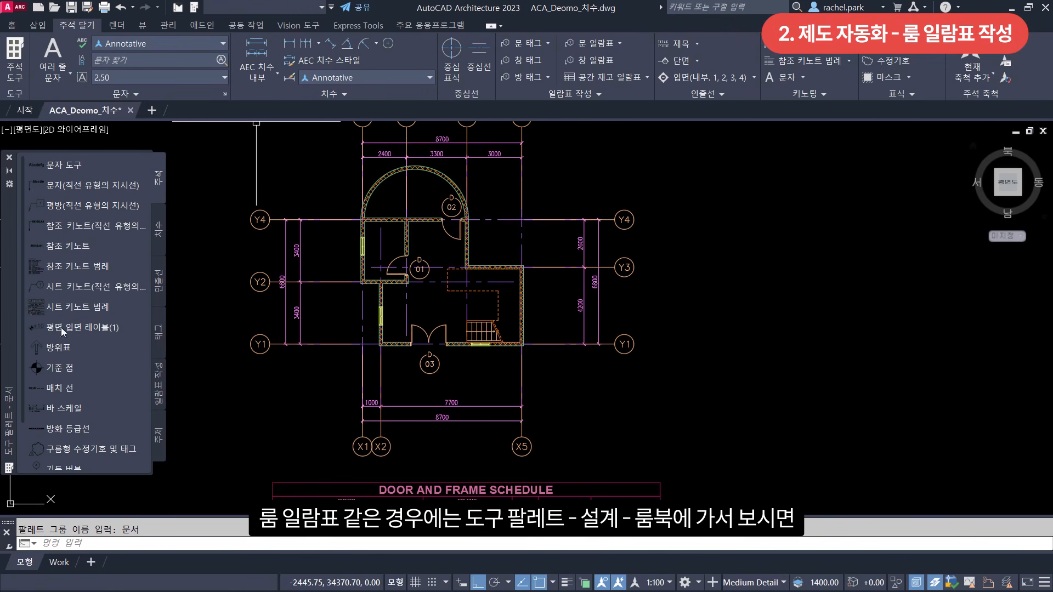
Switch the tool palettes to the Design group and show the Room Book tools.
right_click(13, 318)
left_click(44, 243)
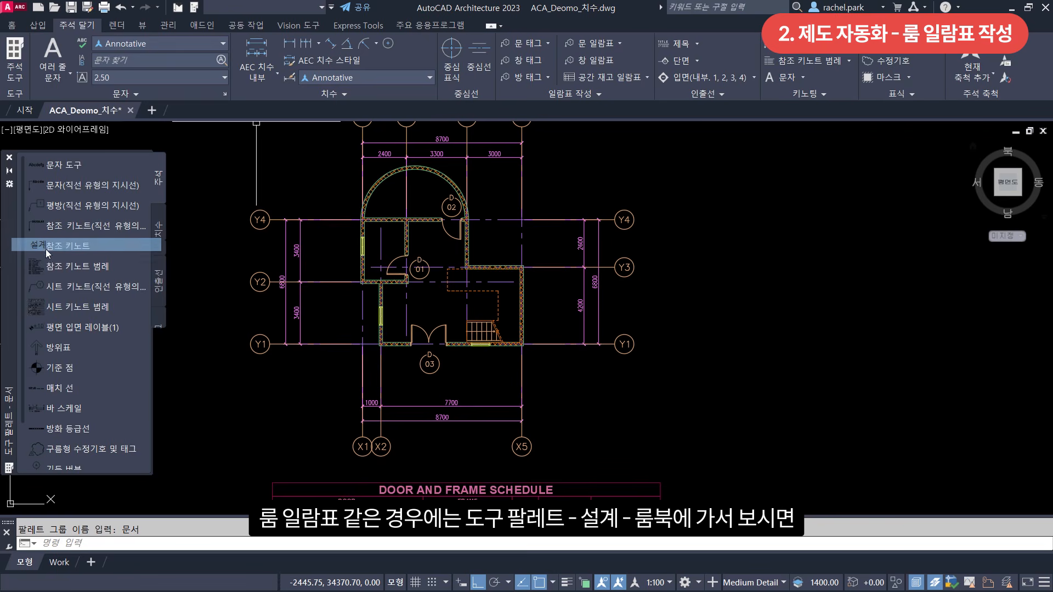
left_click(159, 439)
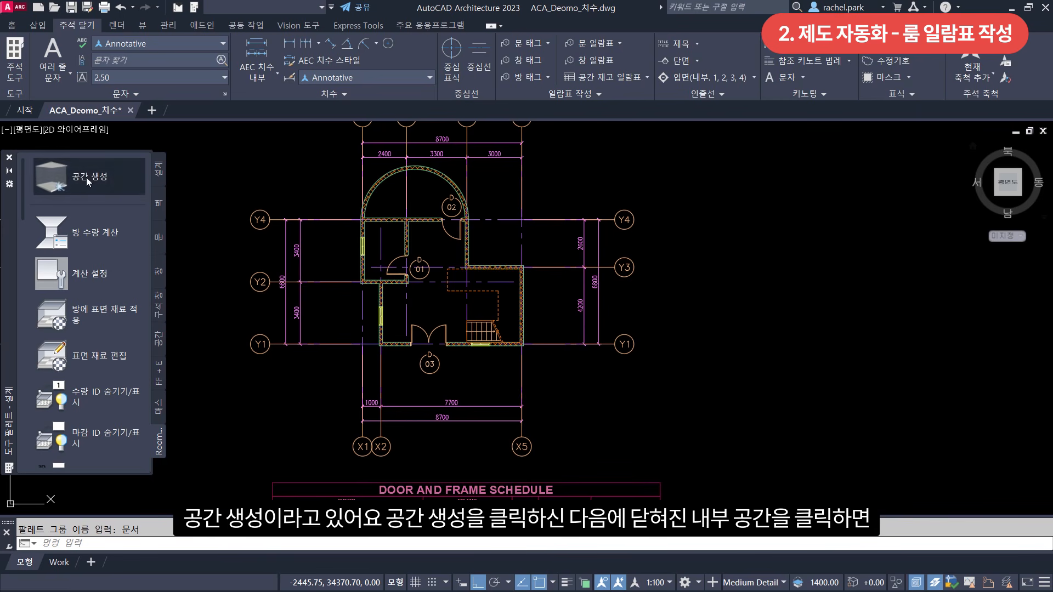
Generate tagged spaces inside the semicircular room, the small room below it and the large main room.
scroll(420, 201, "up", 4)
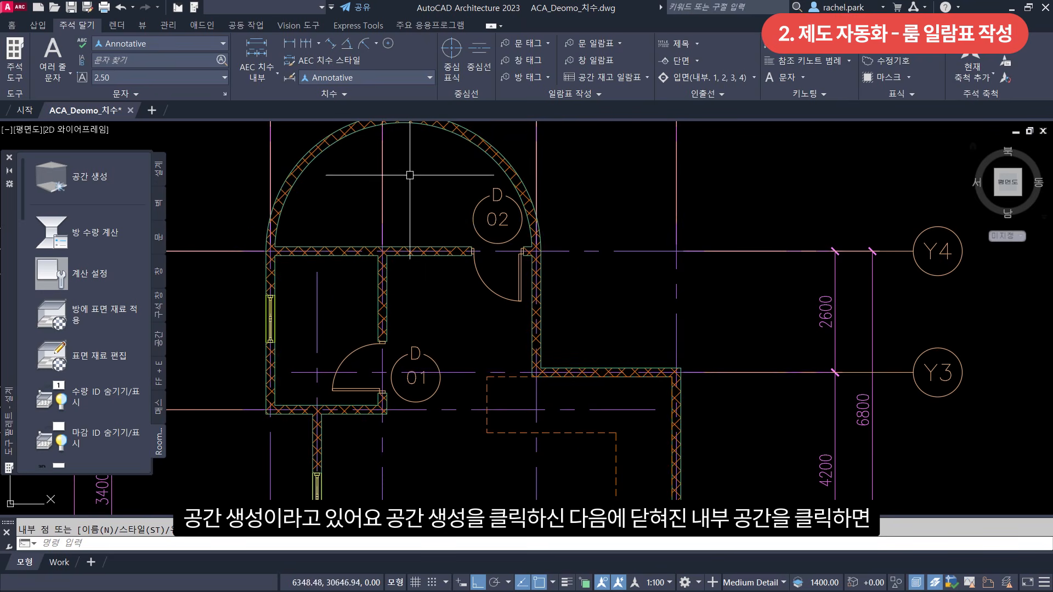
left_click(88, 176)
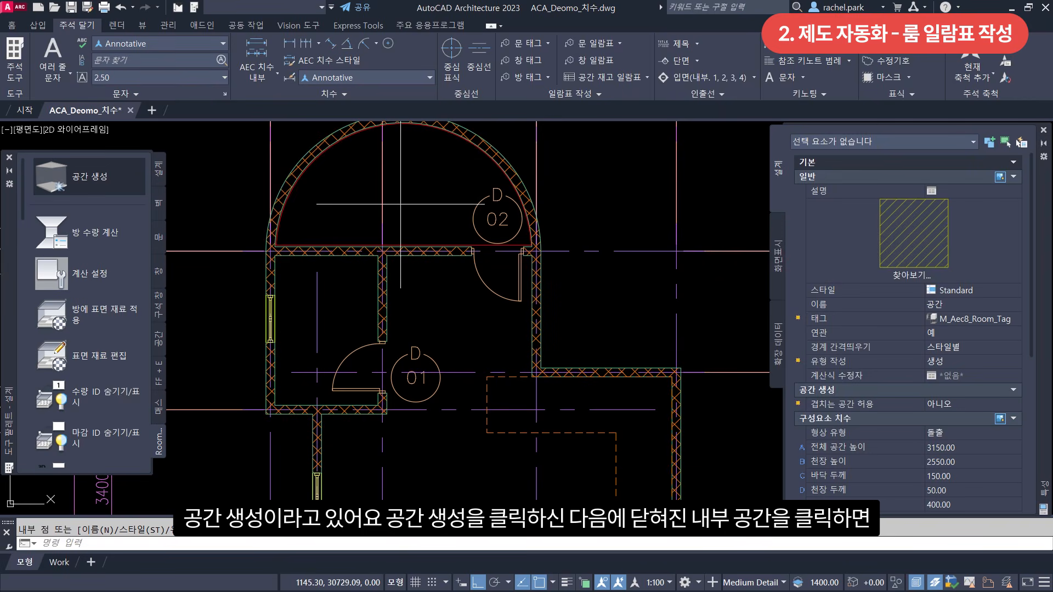
left_click(401, 196)
left_click(329, 327)
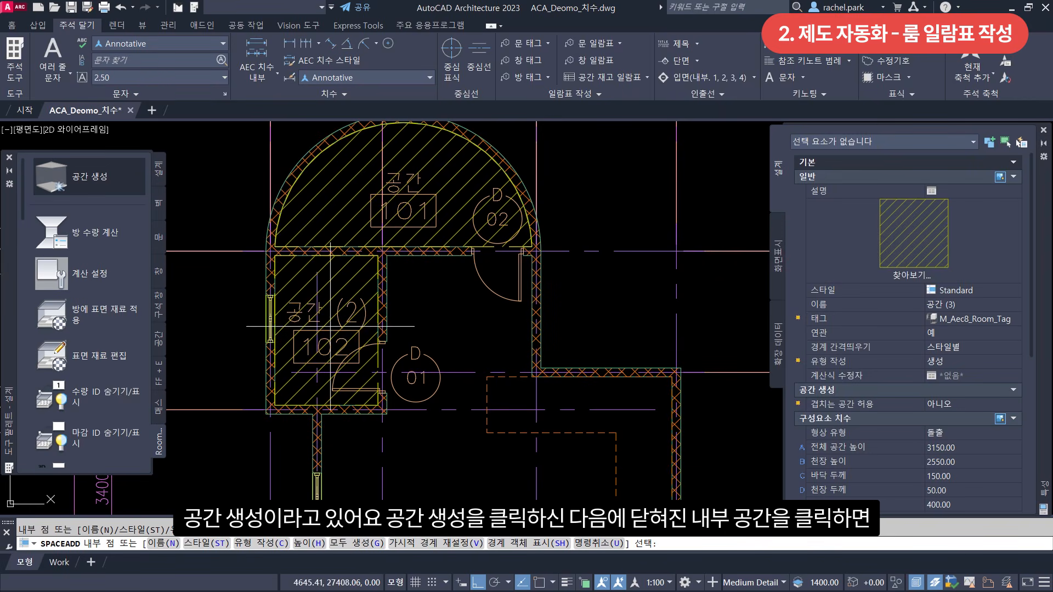
left_click(454, 447)
middle_click_drag(454, 451, 433, 325)
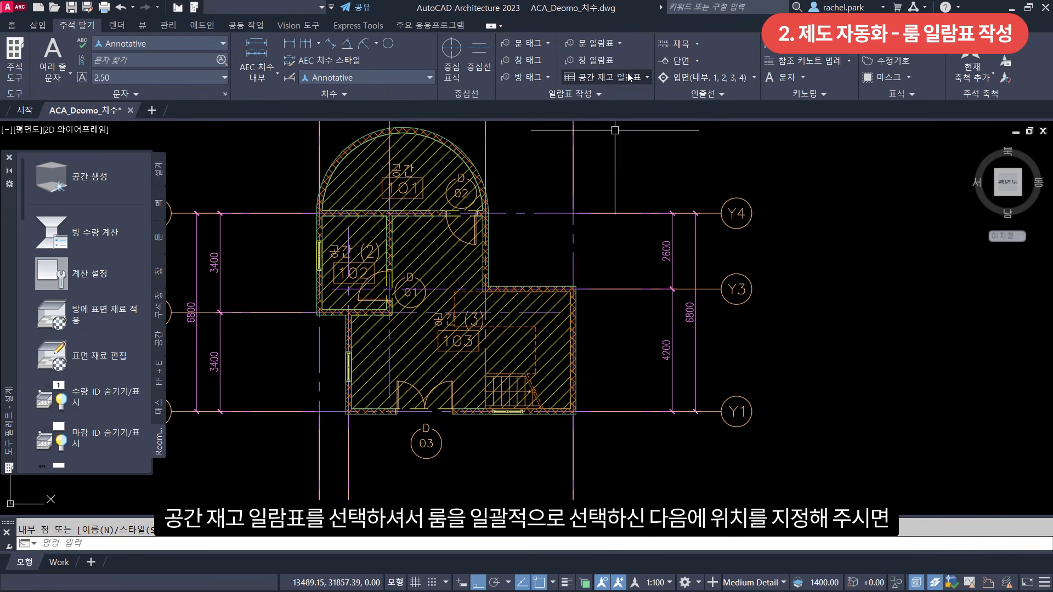
Create a Space Inventory schedule from a selection window around the plan, place it beside the door schedule, and inspect the table.
left_click(628, 77)
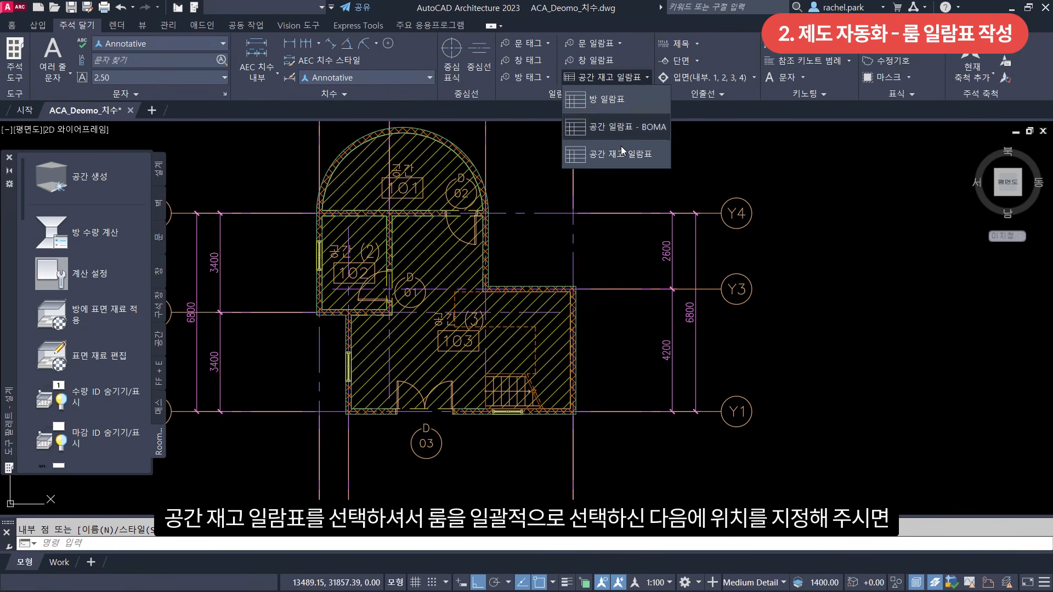
left_click(624, 162)
scroll(486, 342, "down", 3)
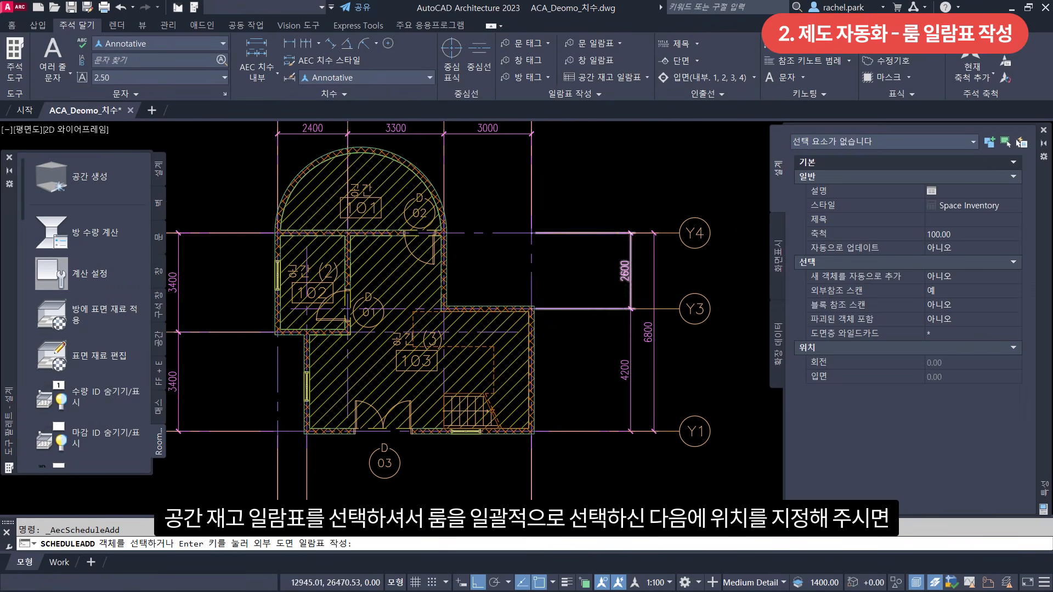
left_click(345, 195)
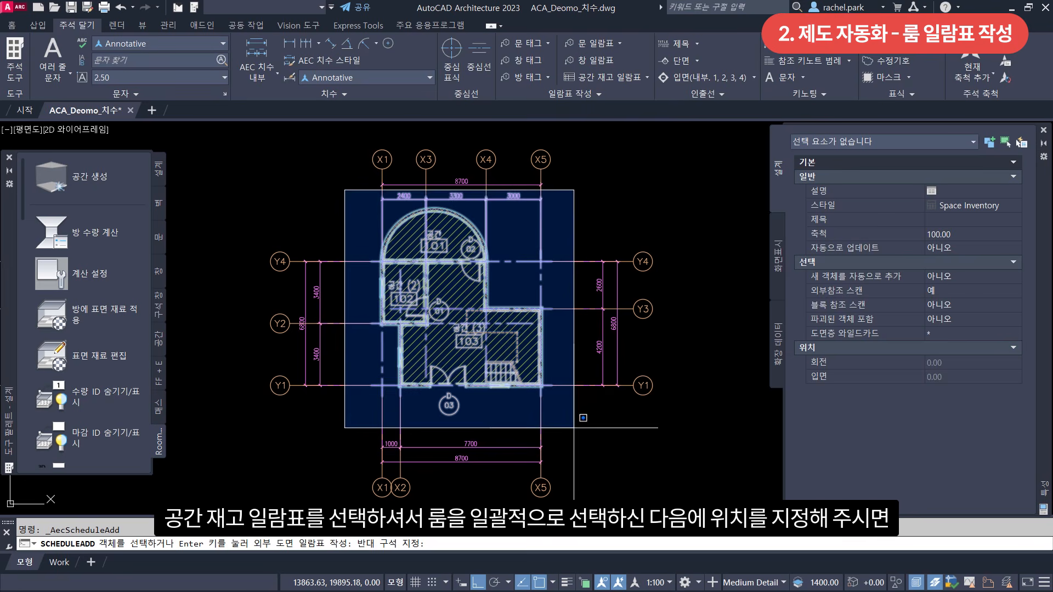
left_click(574, 428)
key("Return")
middle_click_drag(640, 456, 499, 272)
left_click(576, 335)
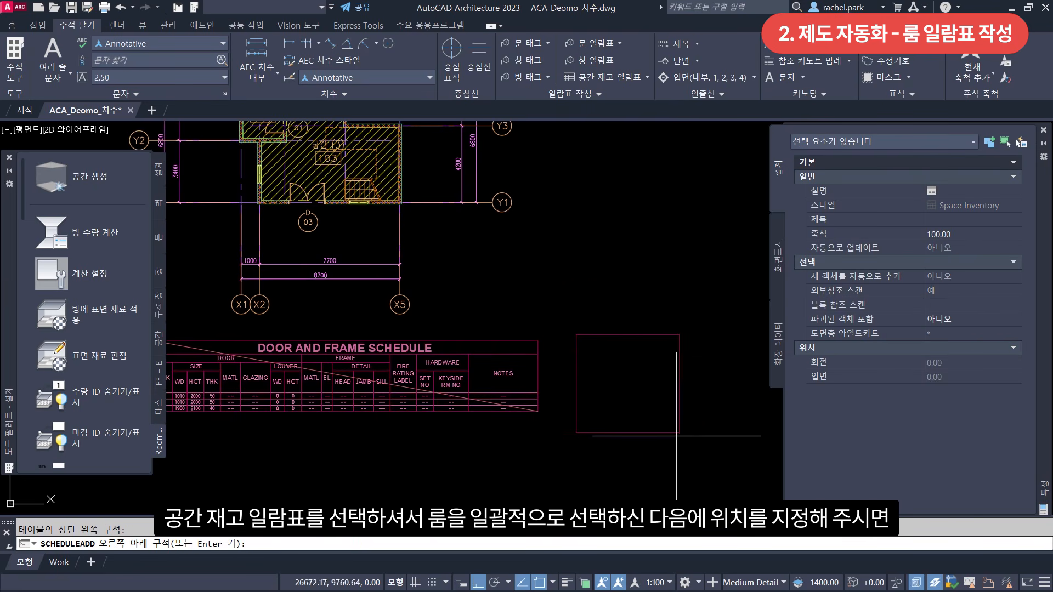
left_click(712, 455)
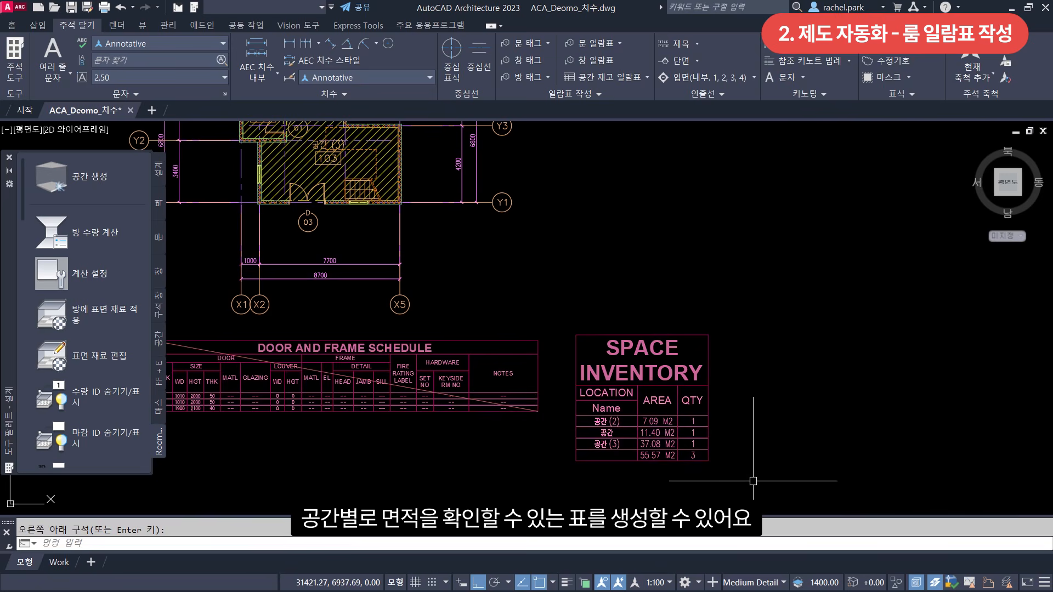
scroll(754, 481, "up", 2)
scroll(753, 481, "up", 2)
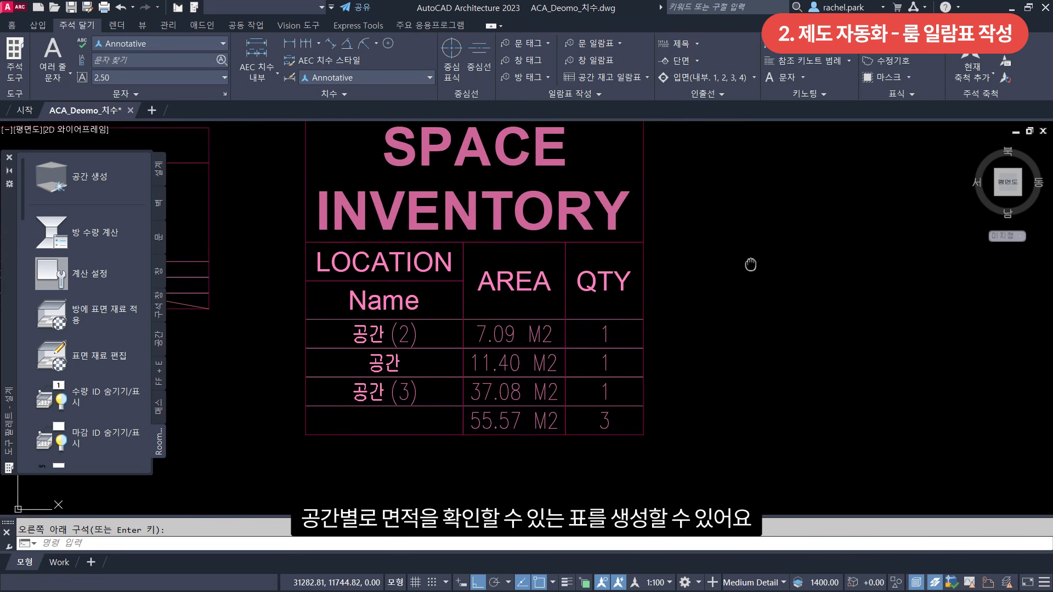
middle_click_drag(742, 263, 779, 296)
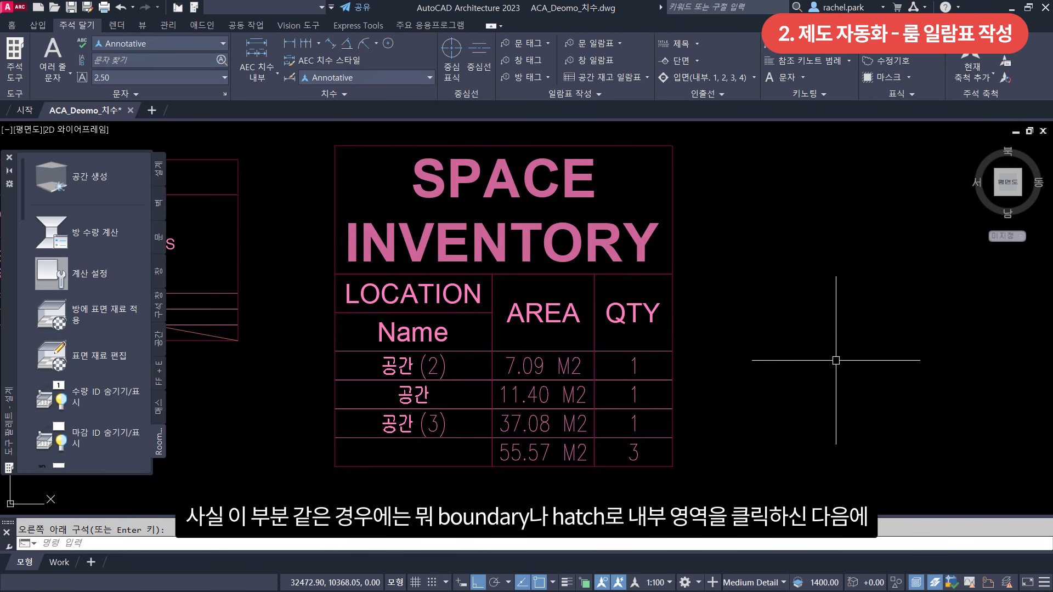
Place an interior 1, 2, 3, 4 elevation callout in the main room, first direction to the right, generating elevations in the current drawing at 1:100.
scroll(836, 362, "down", 3)
scroll(869, 396, "down", 1)
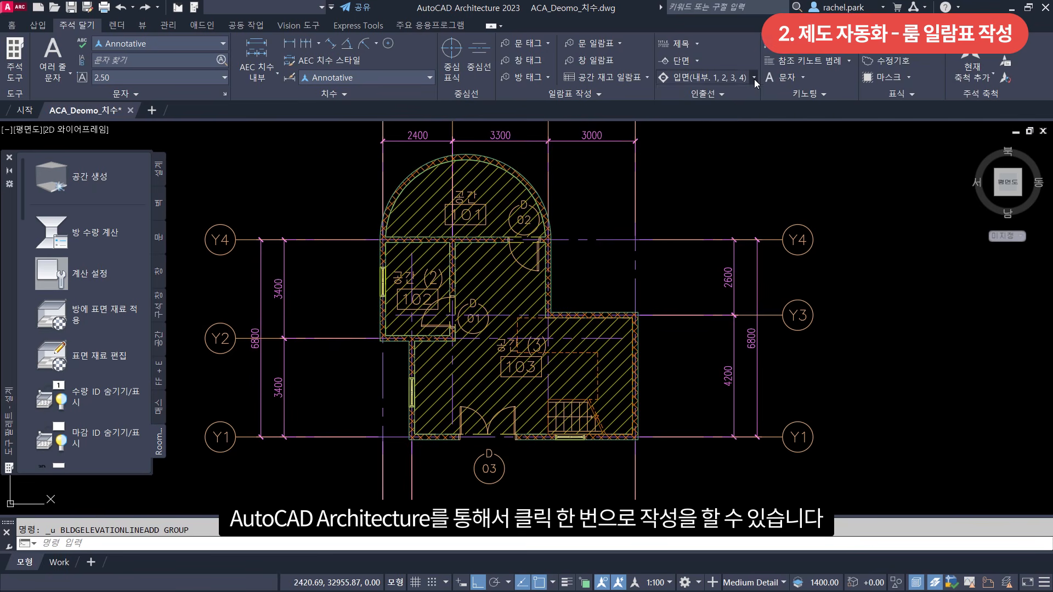
left_click(755, 77)
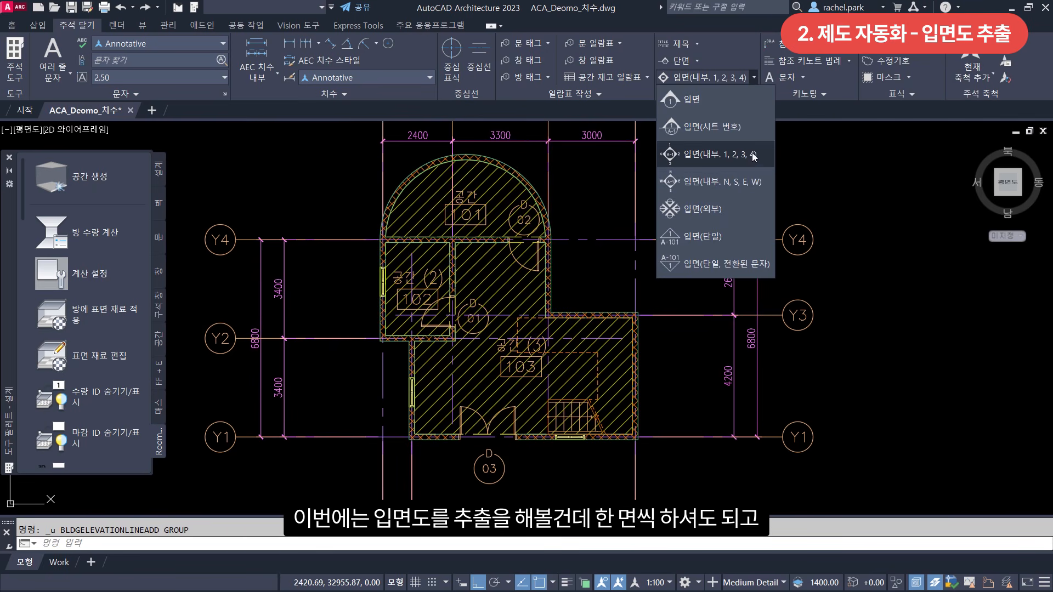
left_click(713, 154)
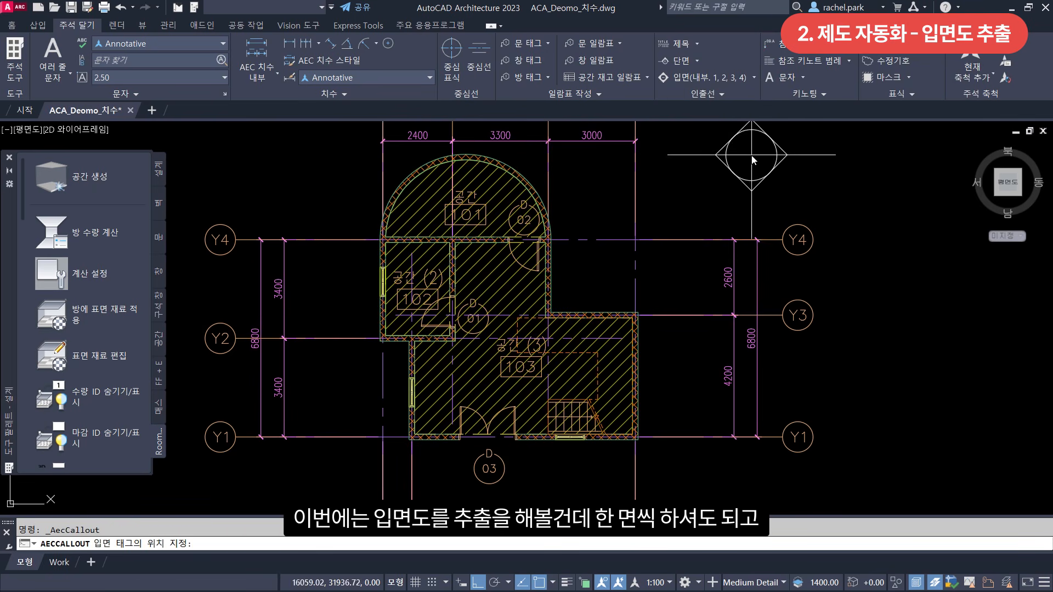
left_click(517, 352)
left_click(924, 373)
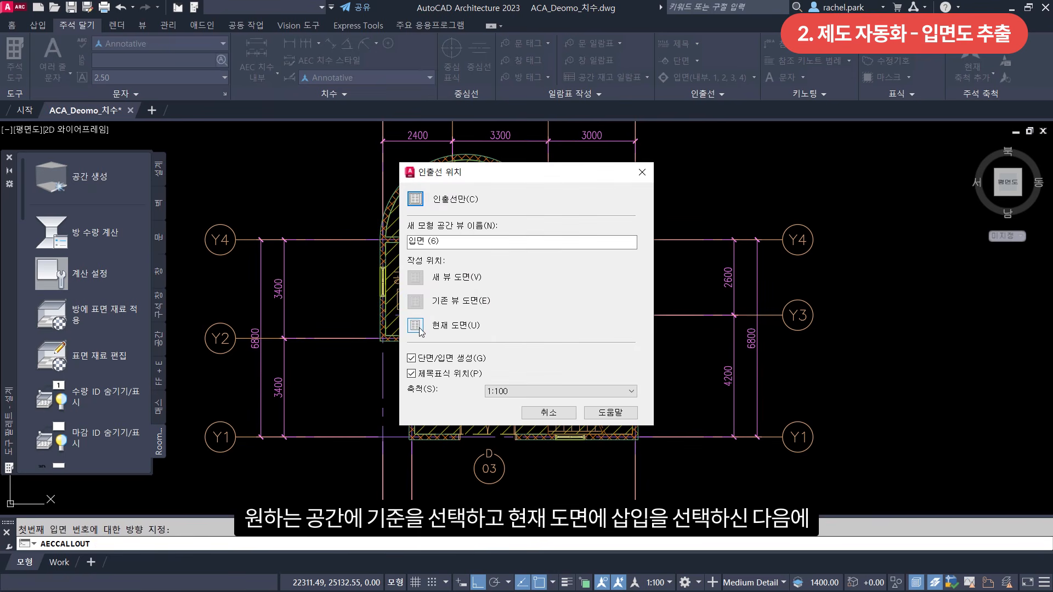
left_click(420, 328)
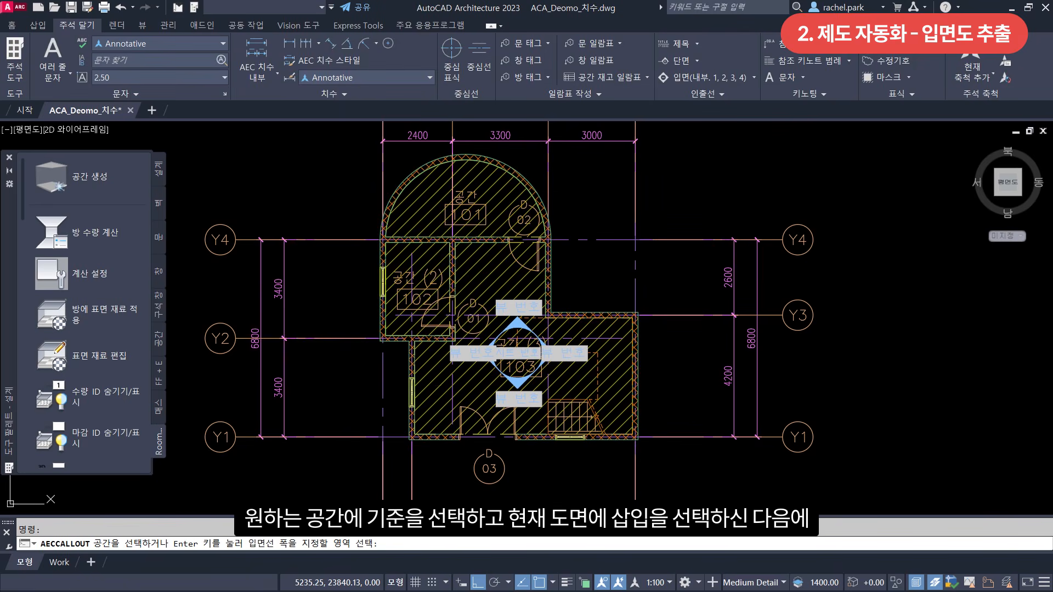
Use the main room's space object as the extents of the interior elevation lines and specify the elevation depth.
scroll(394, 364, "down", 6)
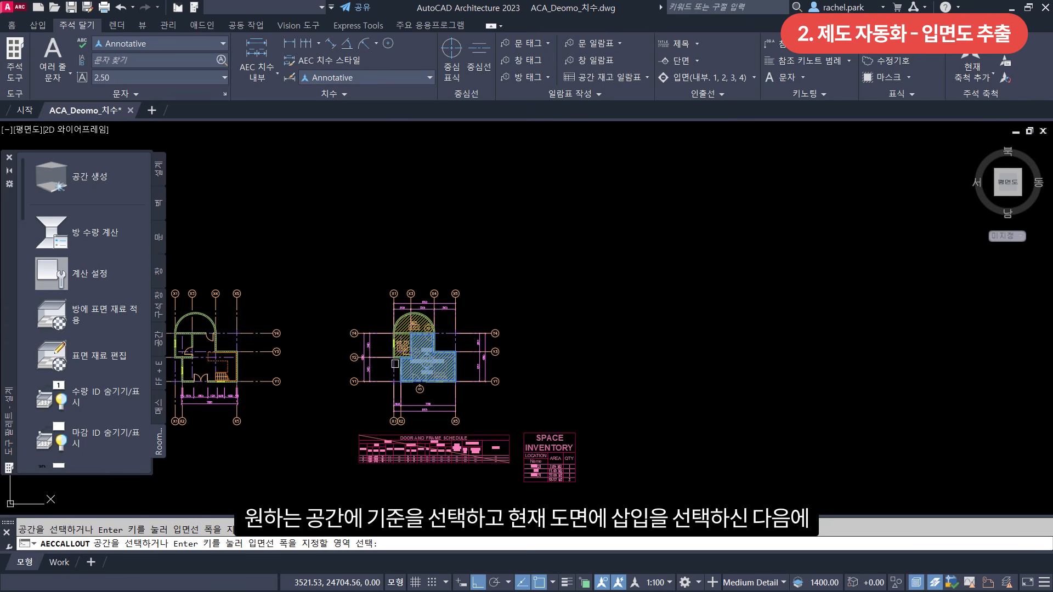
left_click(394, 364)
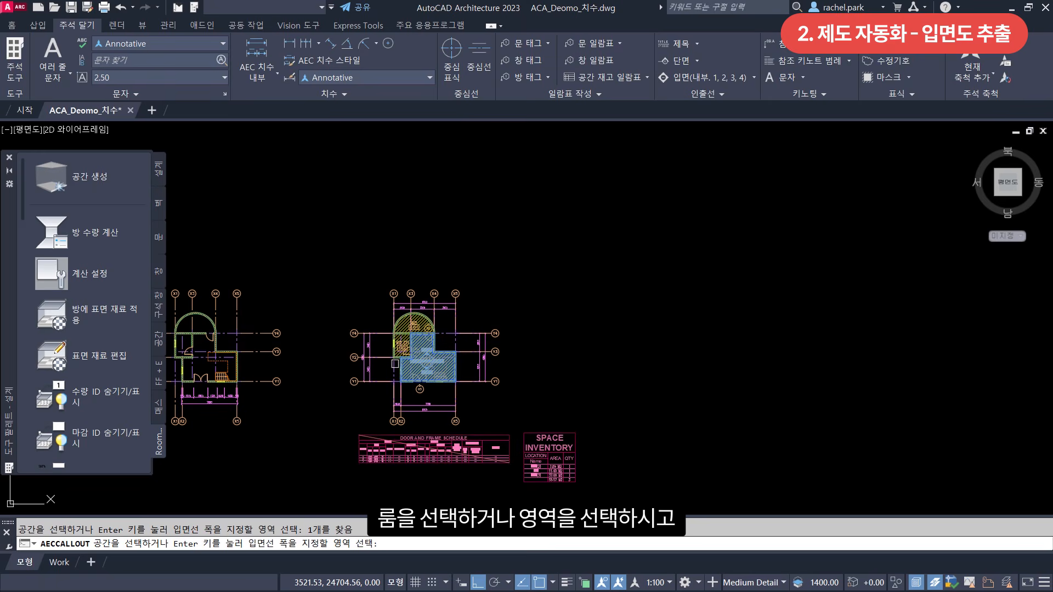
scroll(395, 363, "up", 2)
key("Return")
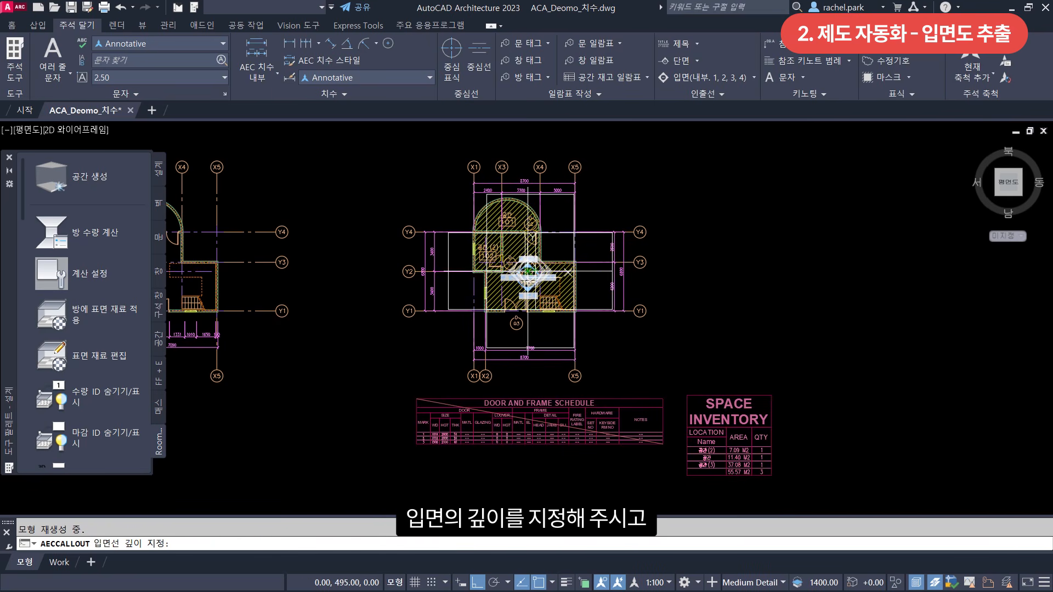
scroll(528, 273, "up", 3)
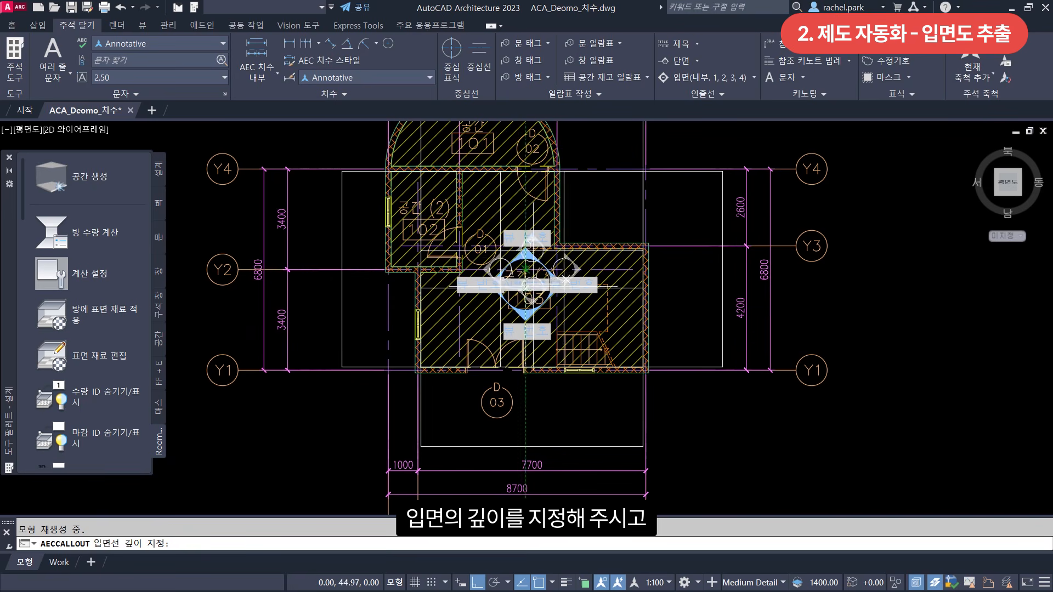
Insert the four generated elevations in a horizontal row to the right of the plan, specifying their spacing and direction.
scroll(527, 269, "down", 4)
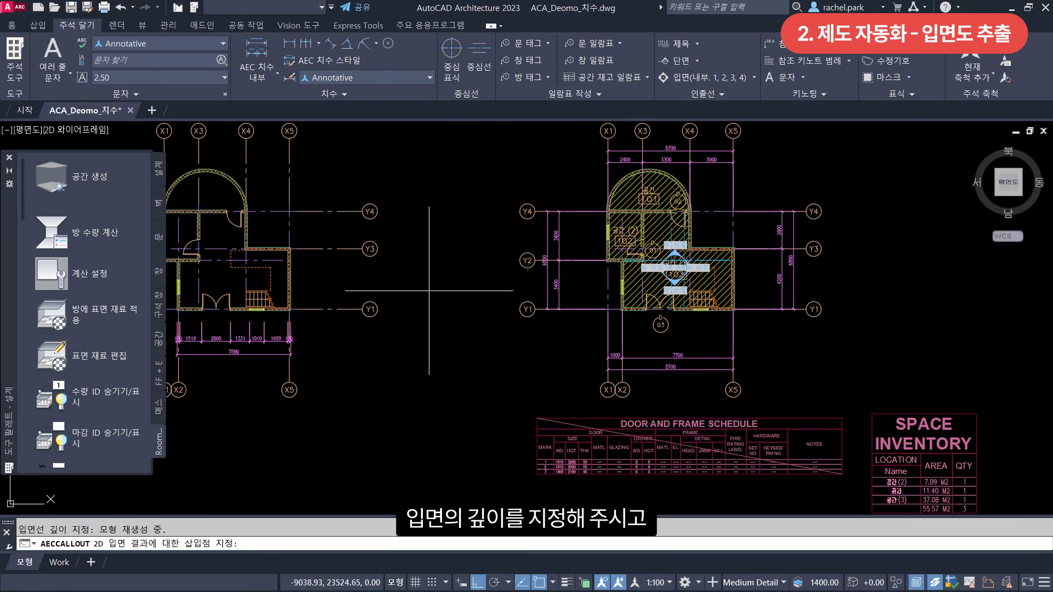
left_click(430, 290)
middle_click_drag(650, 314, 594, 317)
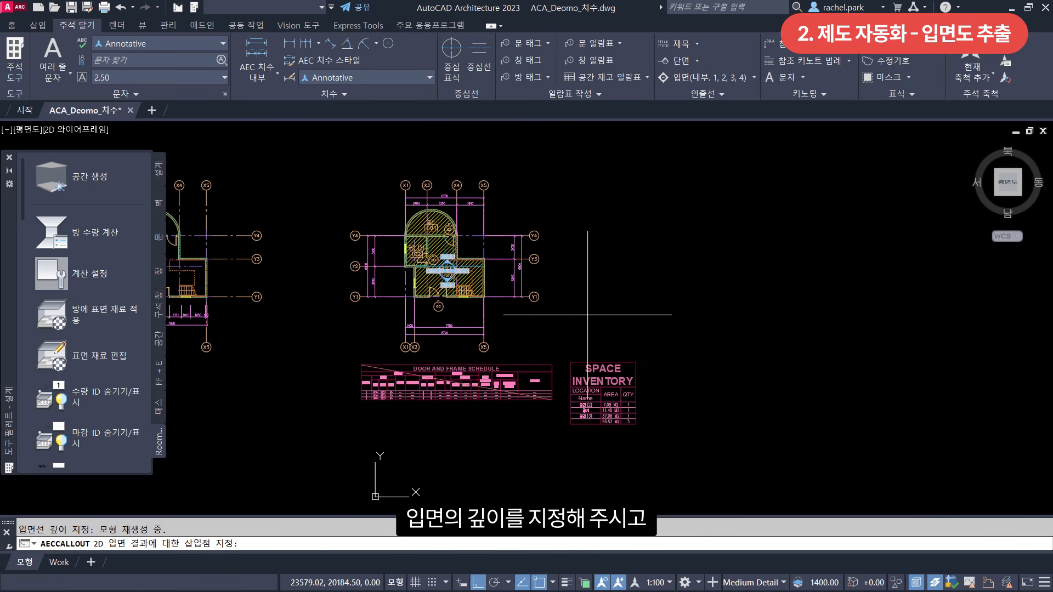
left_click(587, 320)
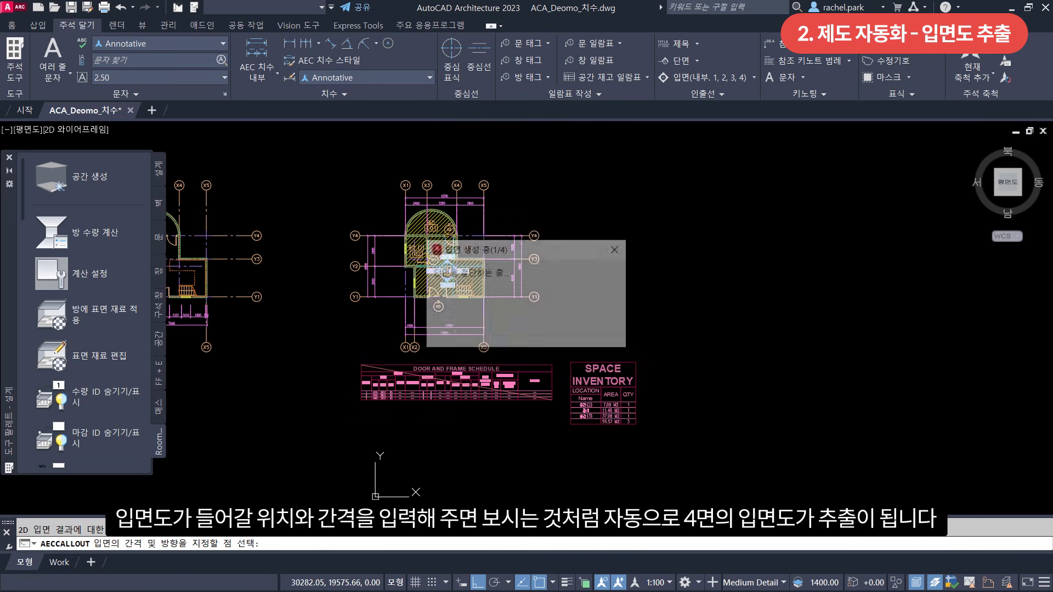
left_click(728, 337)
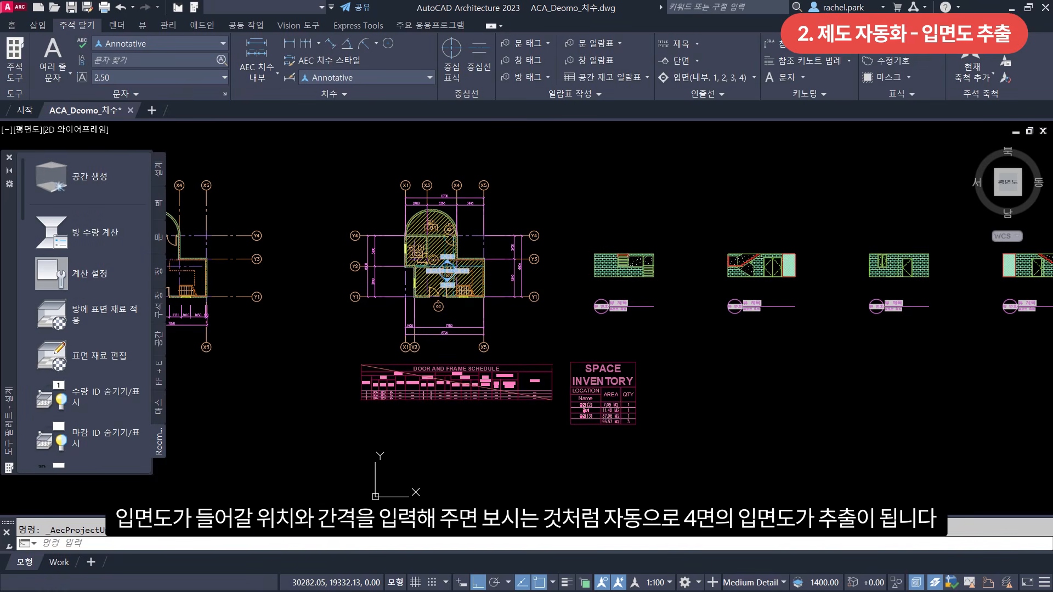
mouse_move(728, 337)
middle_mouse_down()
mouse_move(569, 309)
mouse_move(547, 329)
mouse_move(400, 335)
middle_mouse_up()
scroll(569, 309, "up", 4)
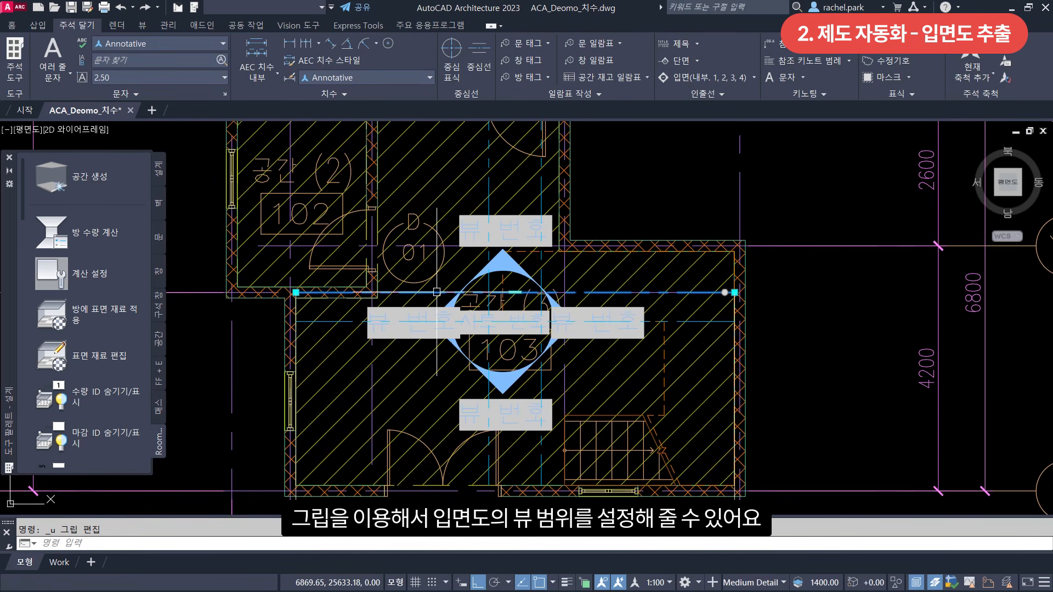
Clear the elevation line selection and delete the staircase from the main room of the plan.
key("Escape")
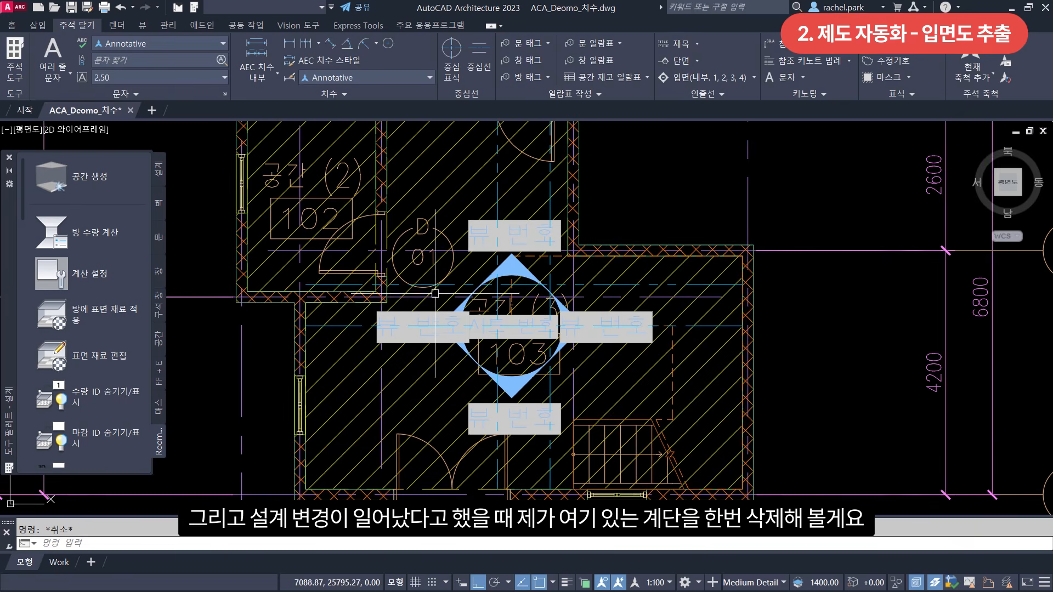
scroll(436, 296, "down", 2)
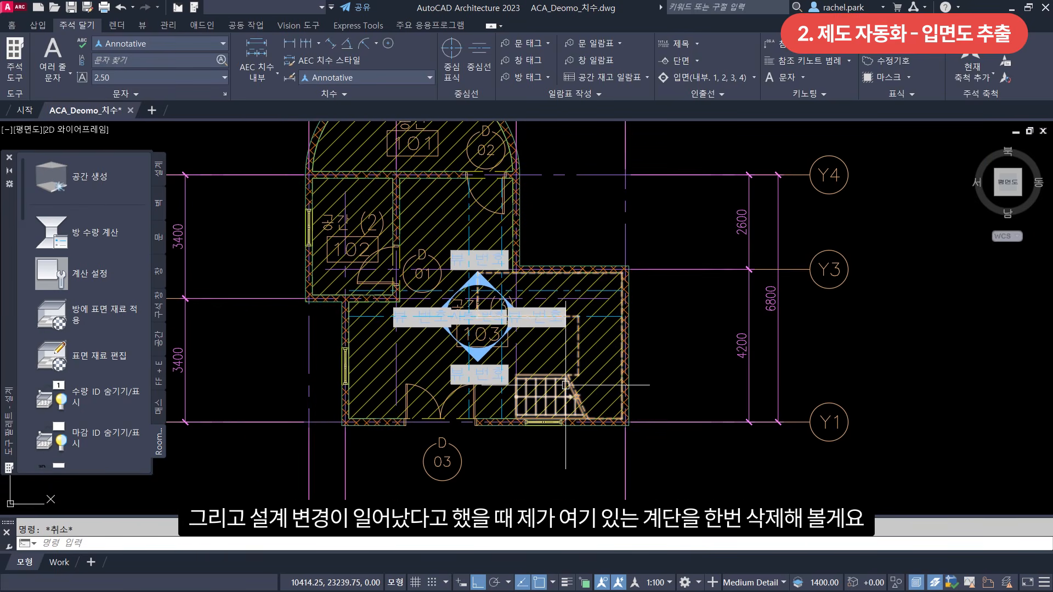
left_click(565, 385)
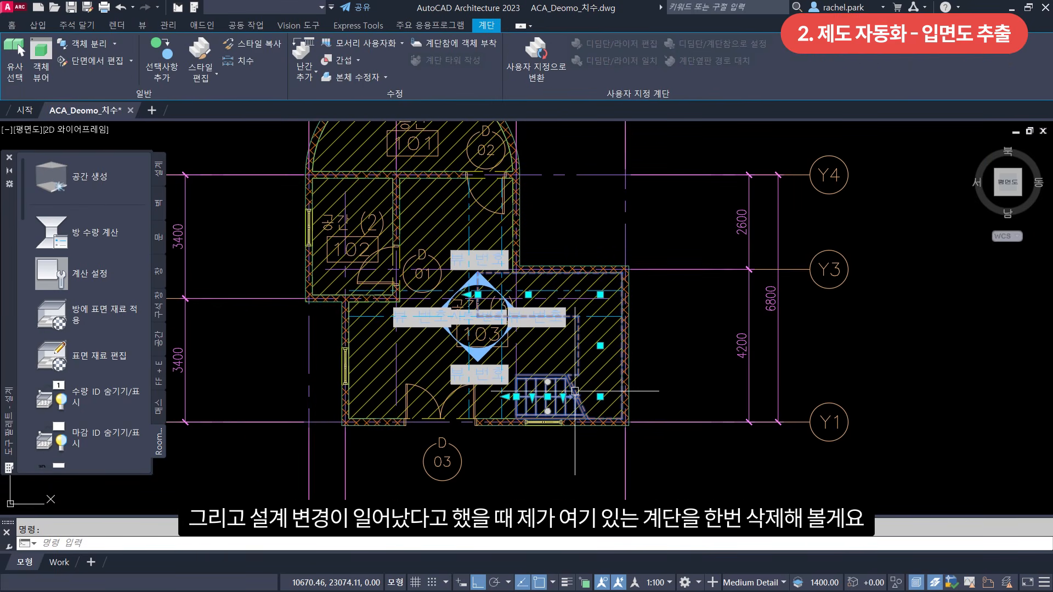
key("Delete")
scroll(347, 371, "down", 4)
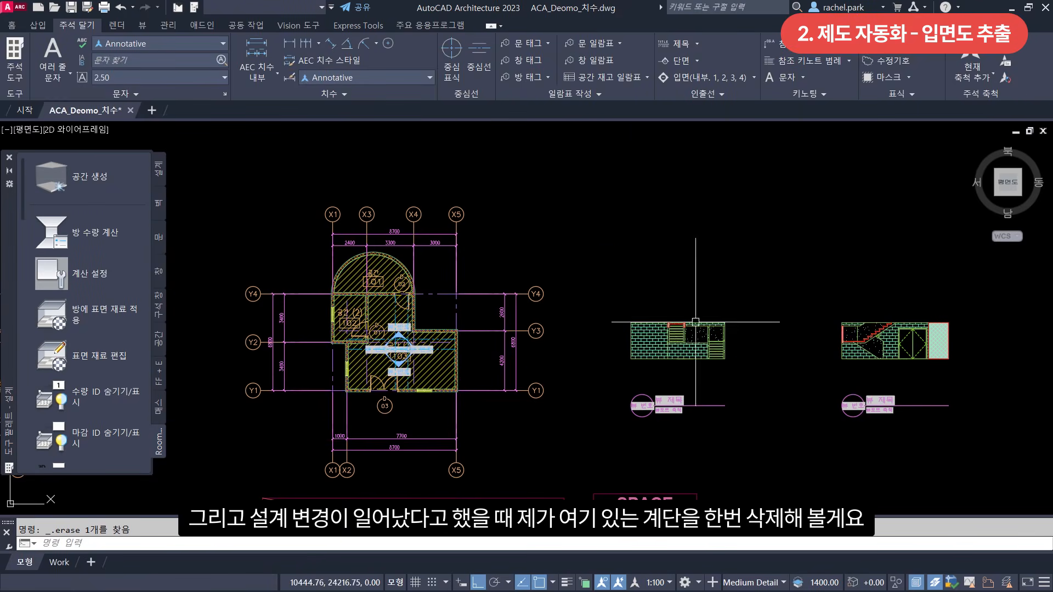
Refresh the first, second and fourth elevations, which show the stairs, and close the tool palettes.
mouse_move(695, 322)
middle_mouse_down()
mouse_move(512, 247)
mouse_move(352, 235)
mouse_move(290, 312)
middle_mouse_up()
left_click(290, 312)
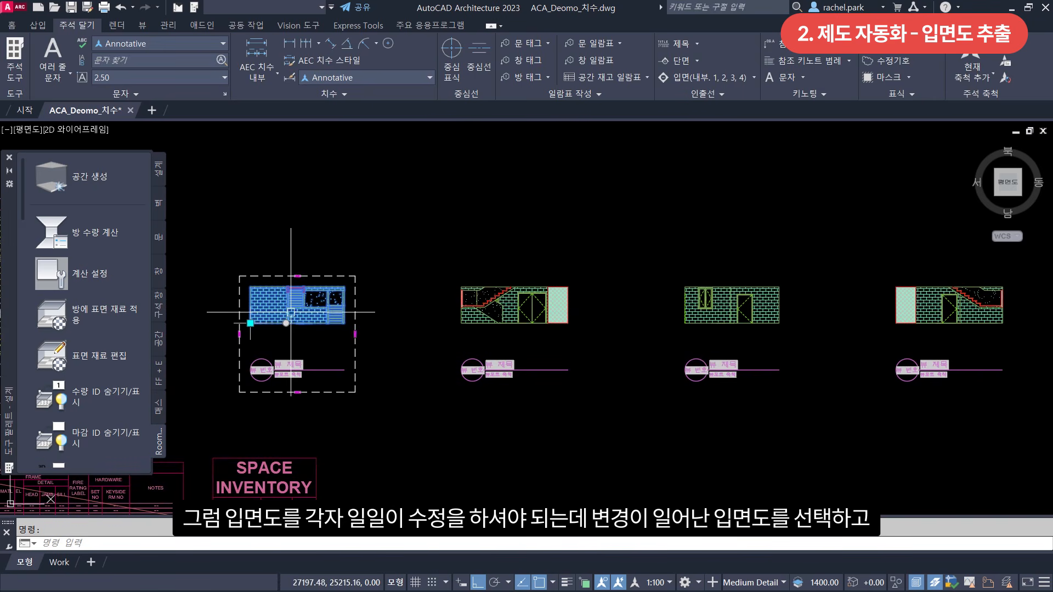
left_click(512, 302)
left_click(918, 295)
left_click(9, 157)
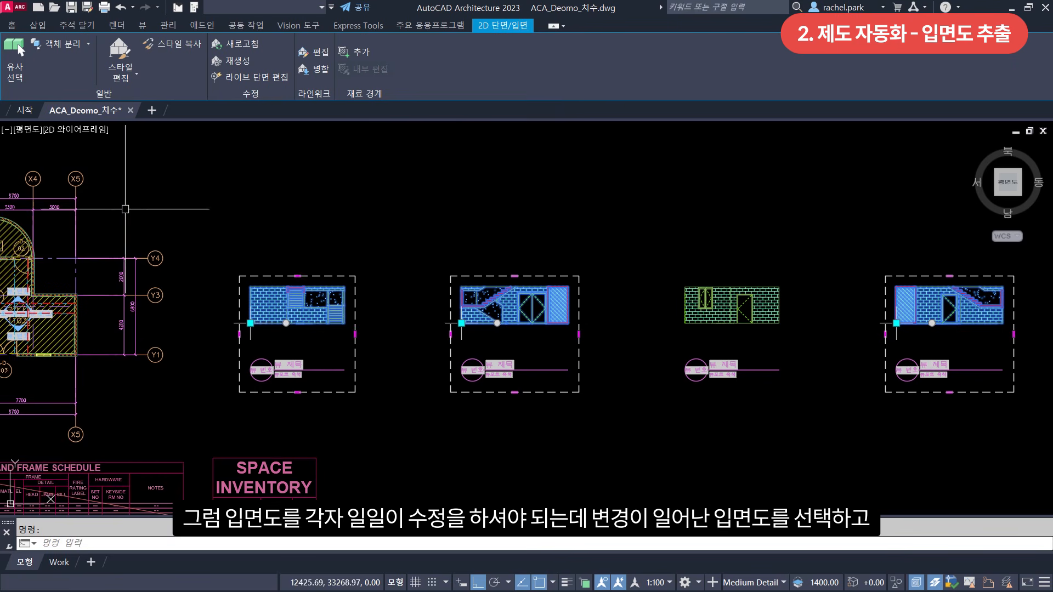
middle_click_drag(561, 239, 463, 223)
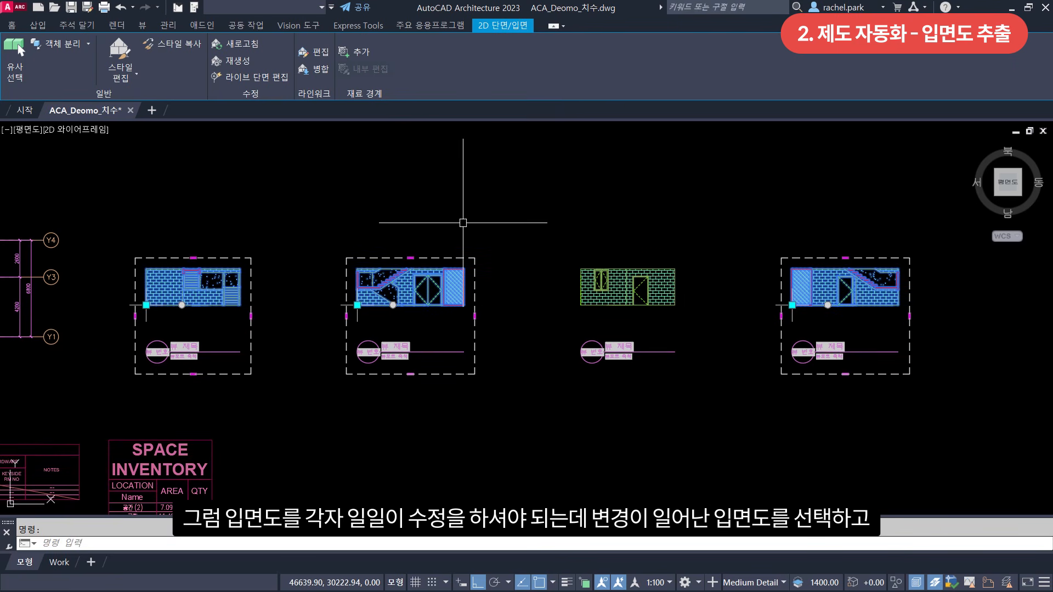
left_click(243, 45)
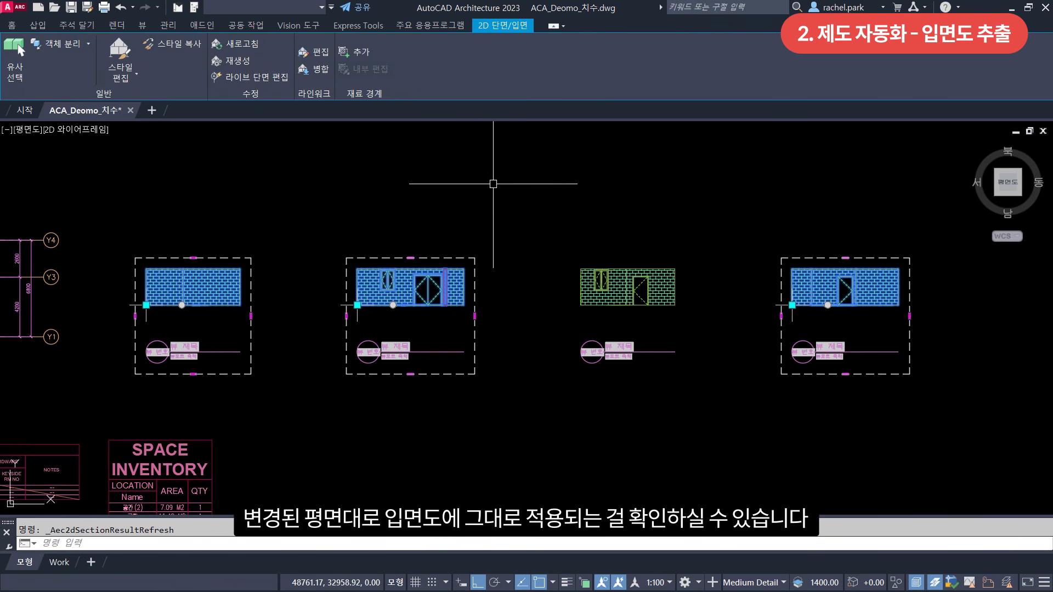
key("Escape")
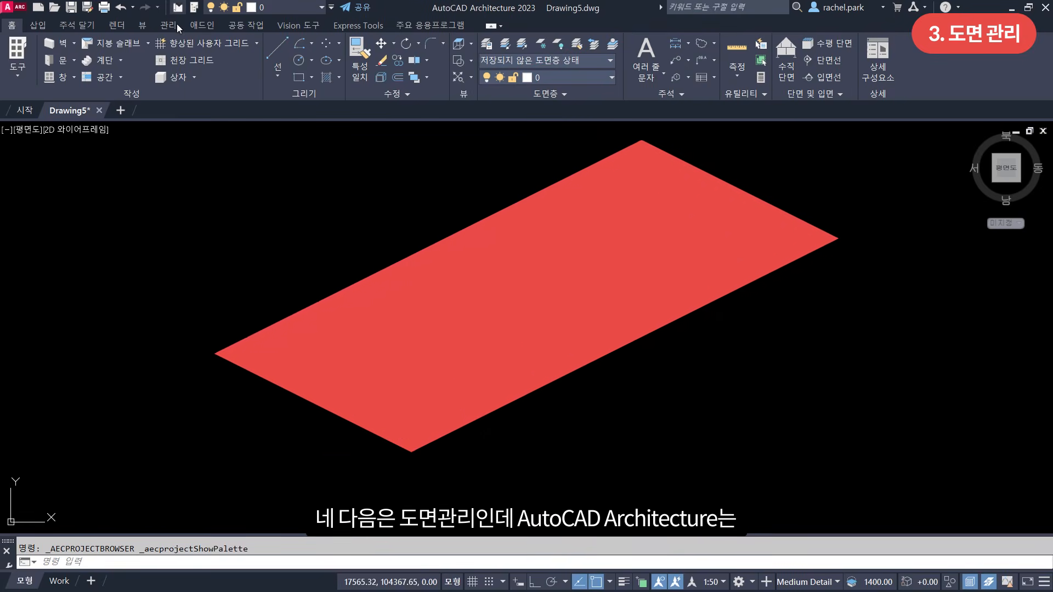
Open the Project Navigator for Sample Project 2023 through the Project Browser and look through its constructs, views and sheets.
left_click(178, 7)
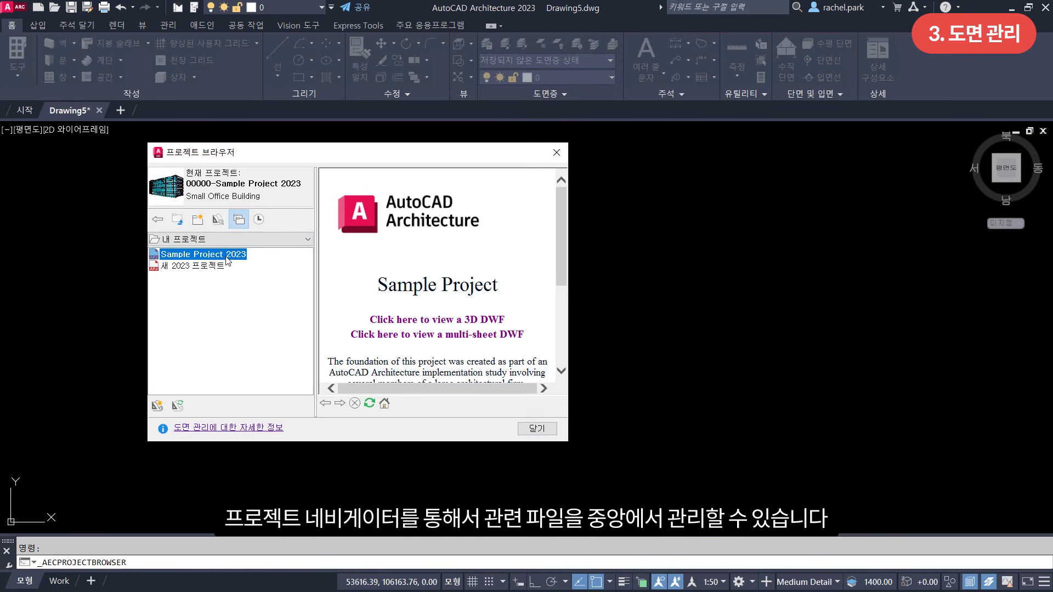
left_click(534, 428)
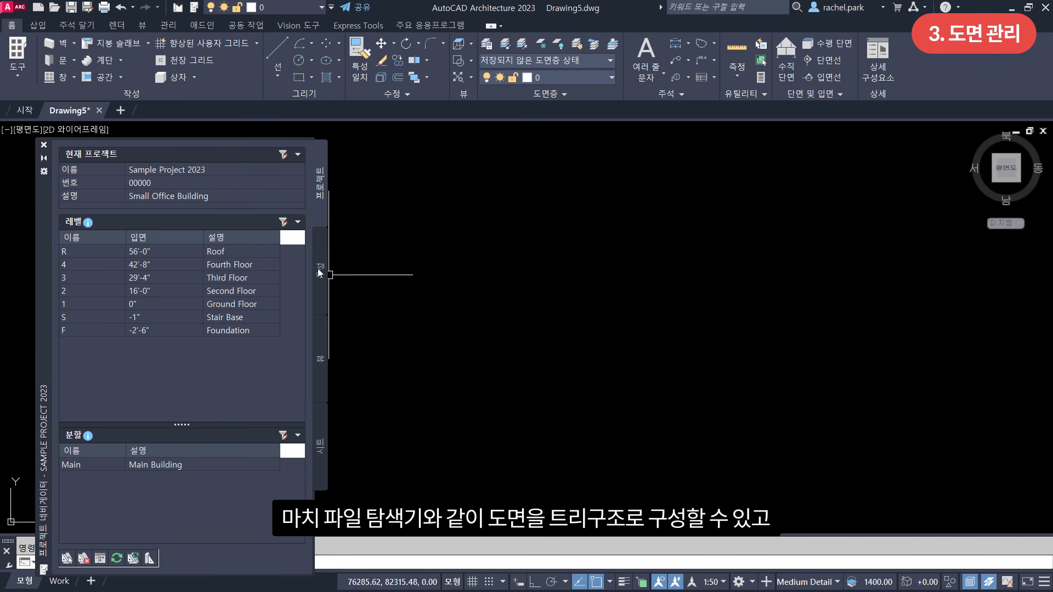
left_click(320, 286)
left_click(325, 344)
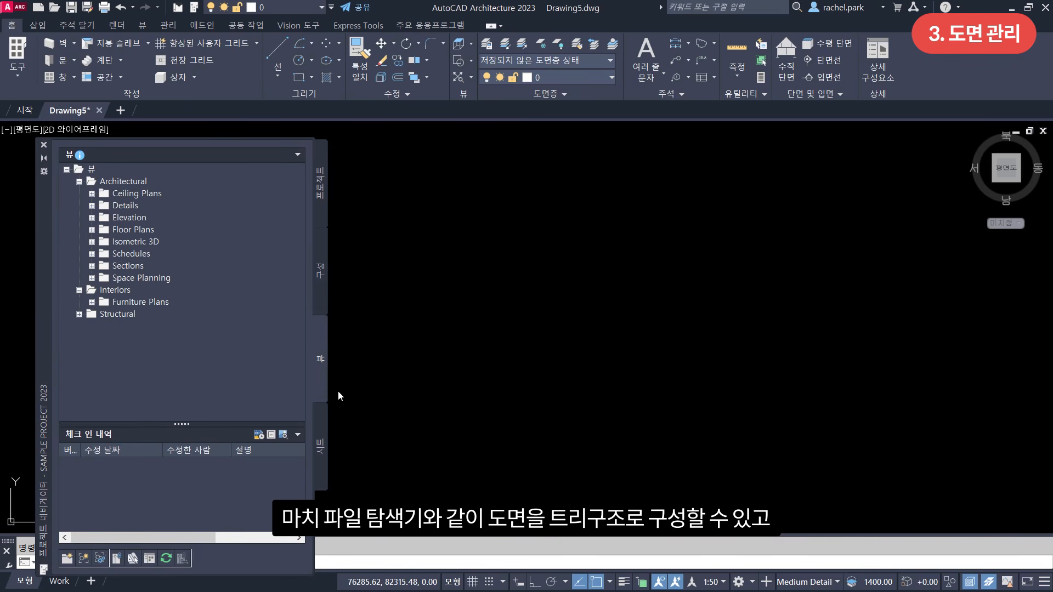
left_click(326, 427)
Open the 02 Floor Partitions drawing from the Partitions folder of the Architectural constructs and show more of its plan.
left_click(320, 289)
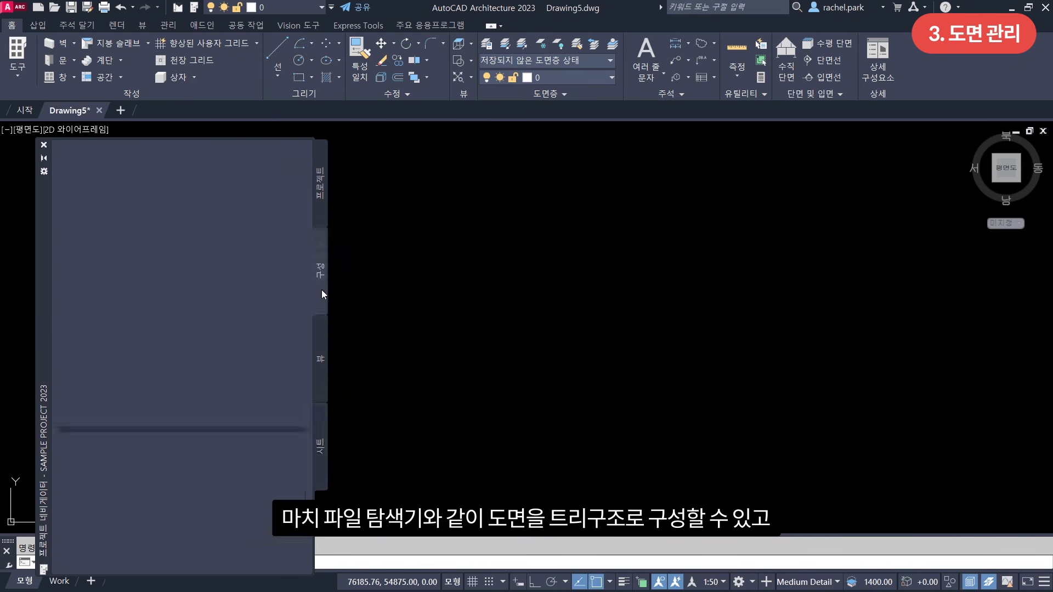
left_click(91, 206)
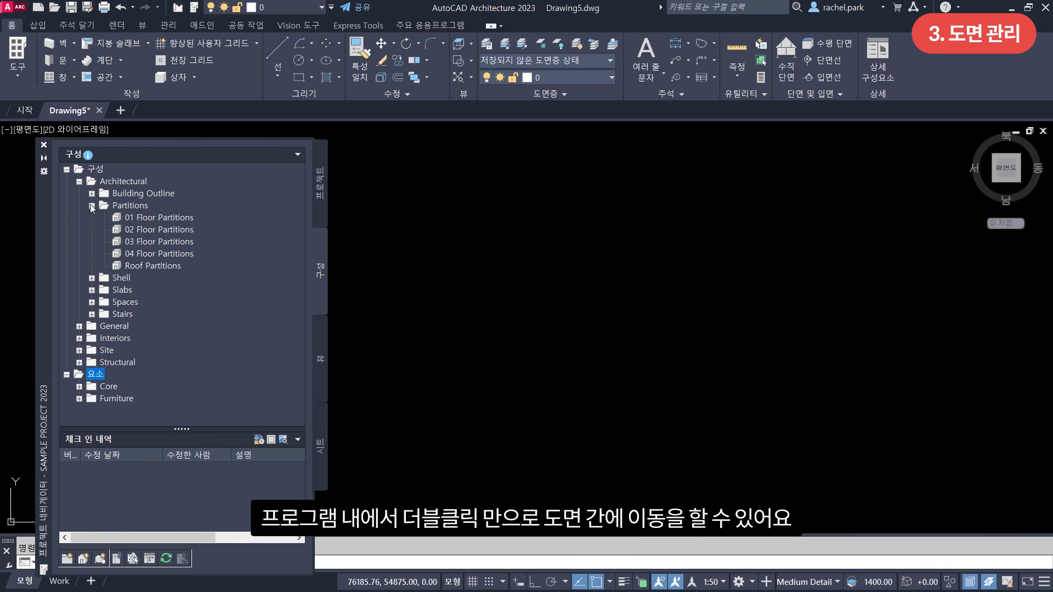
left_click(131, 231)
double_click(131, 231)
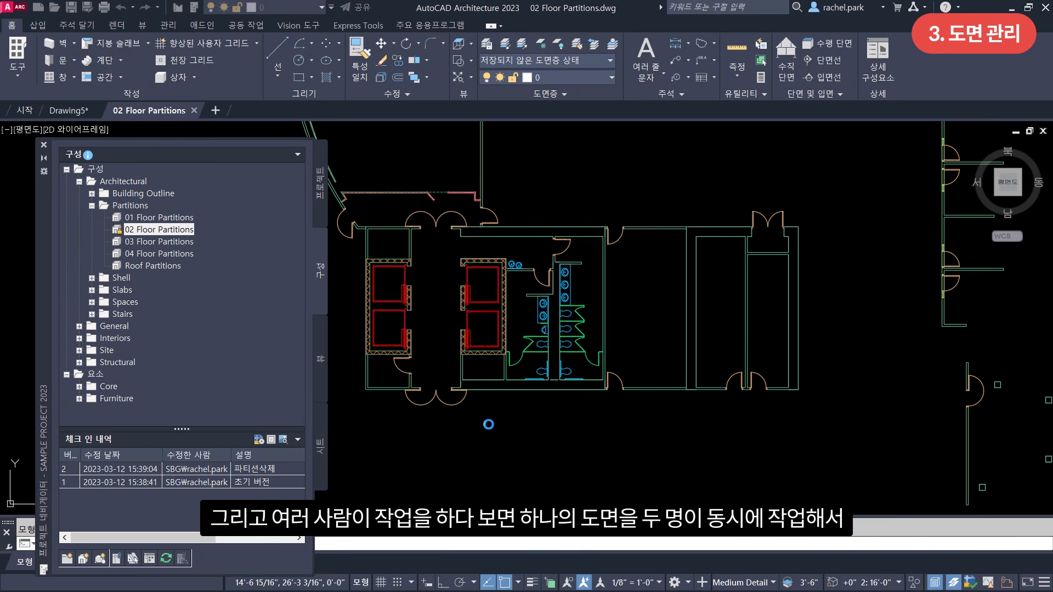
scroll(637, 338, "down", 2)
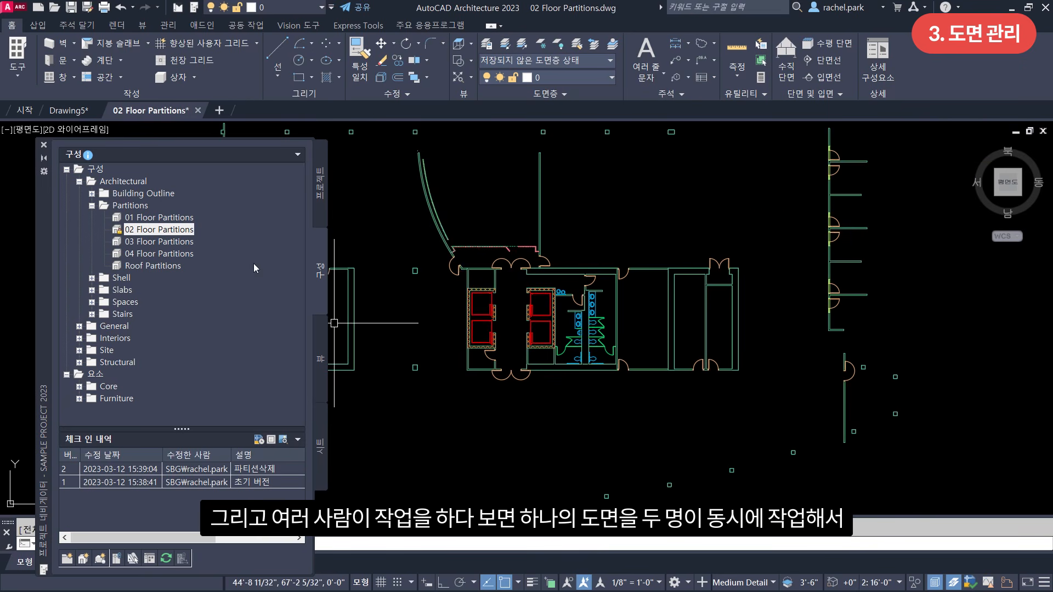
Review the check-out commands for 02 Floor Partitions, and visually compare its initial check-in version 1 with the current drawing.
right_click(188, 230)
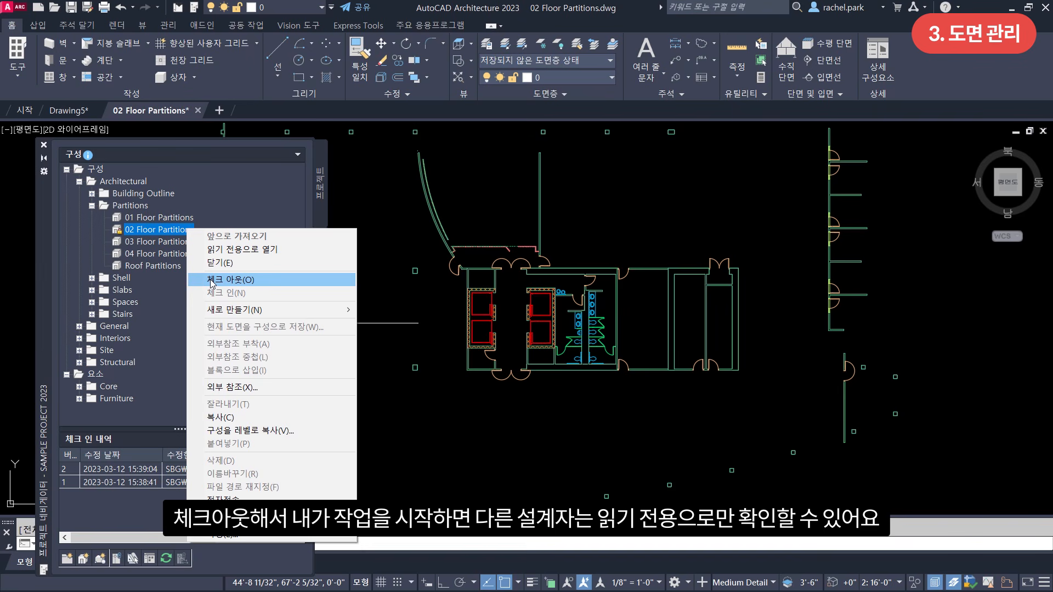
left_click(149, 413)
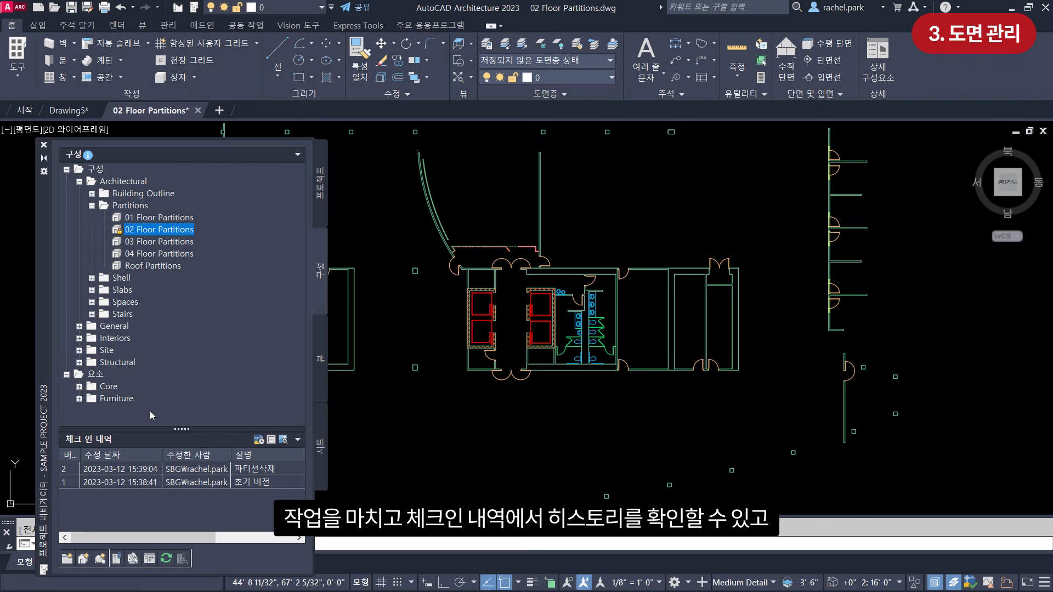
right_click(217, 486)
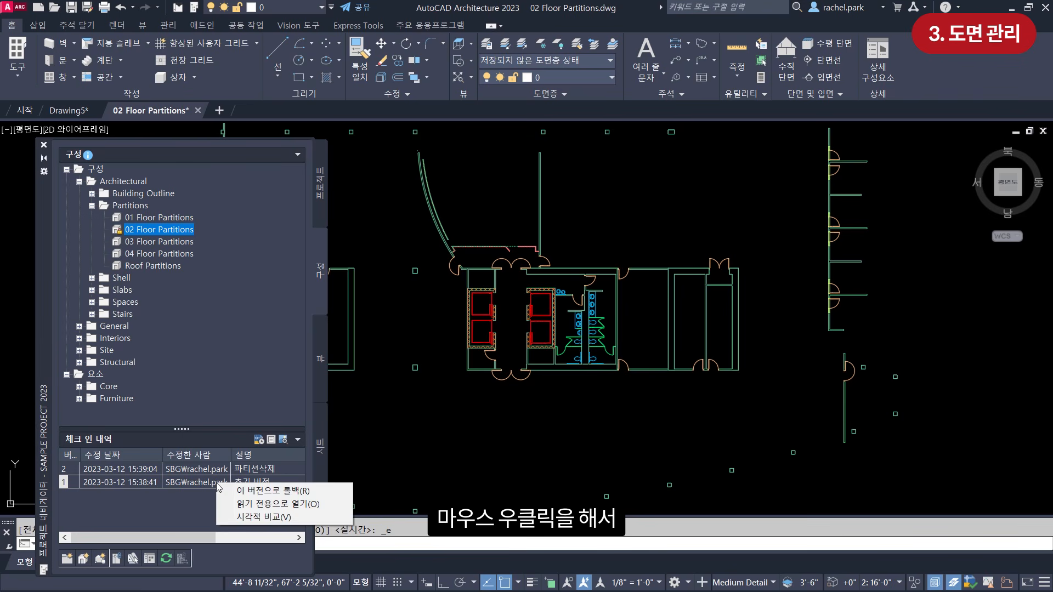
left_click(301, 518)
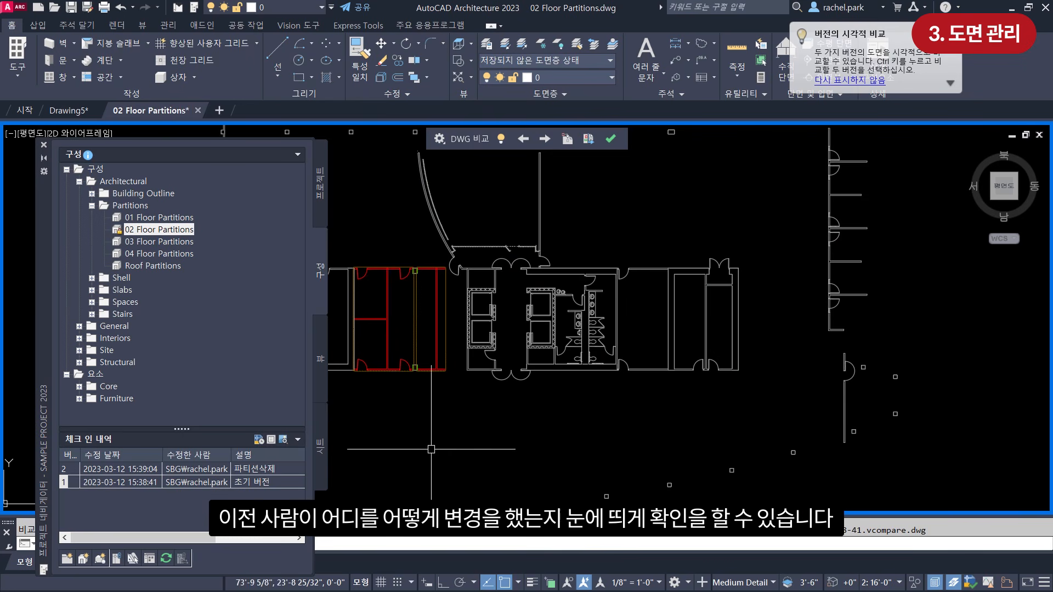
middle_click_drag(440, 442, 540, 440)
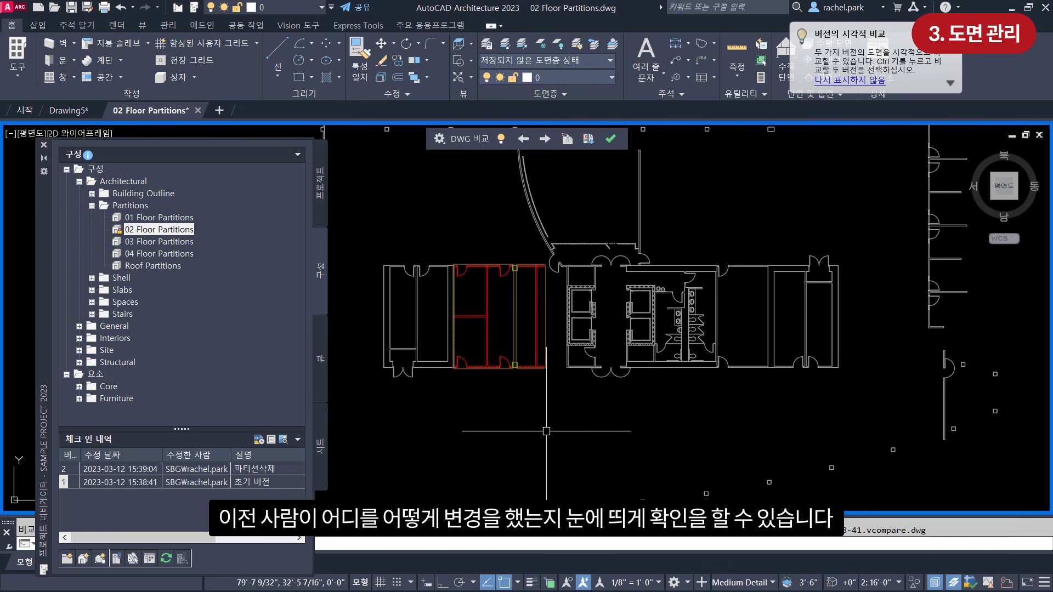